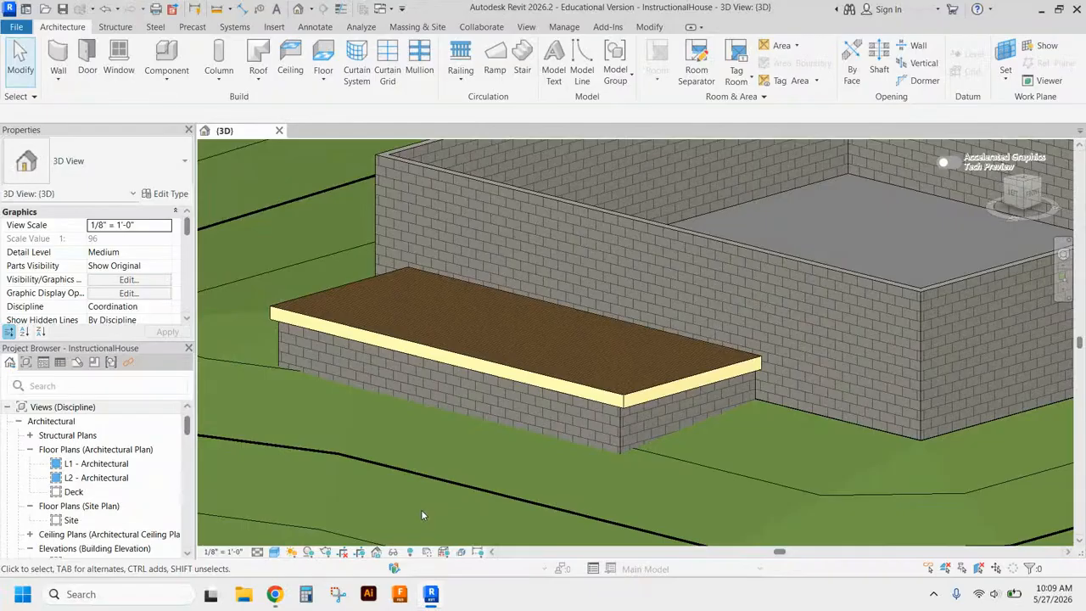
Open the material choices for the structure layer of the long house wall behind the deck
{"action": "left_click", "coordinate": [880, 284]}
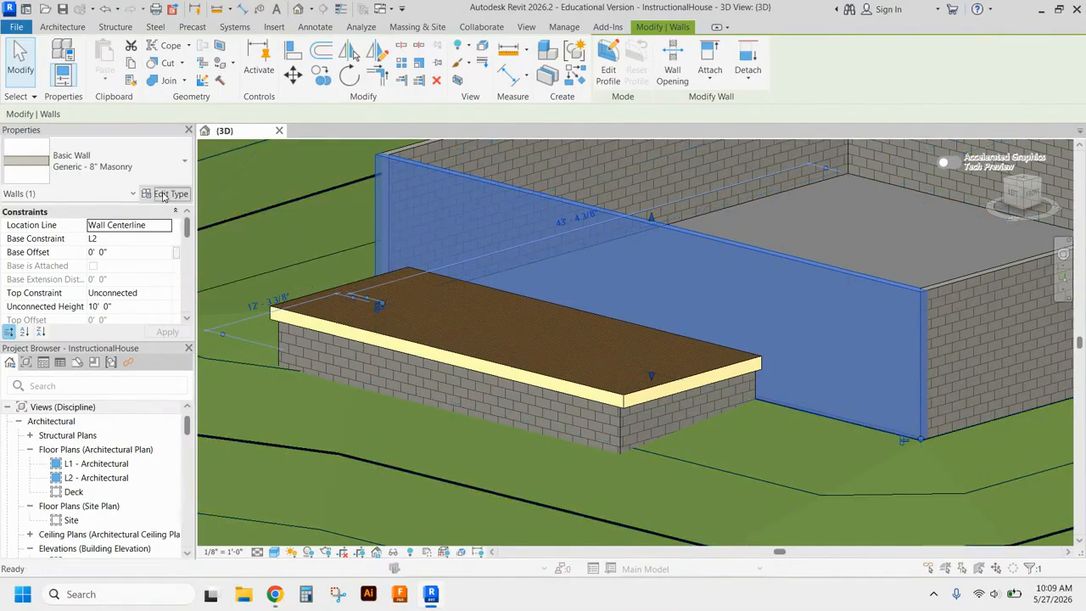
{"action": "left_click", "coordinate": [163, 195]}
{"action": "left_click", "coordinate": [560, 213]}
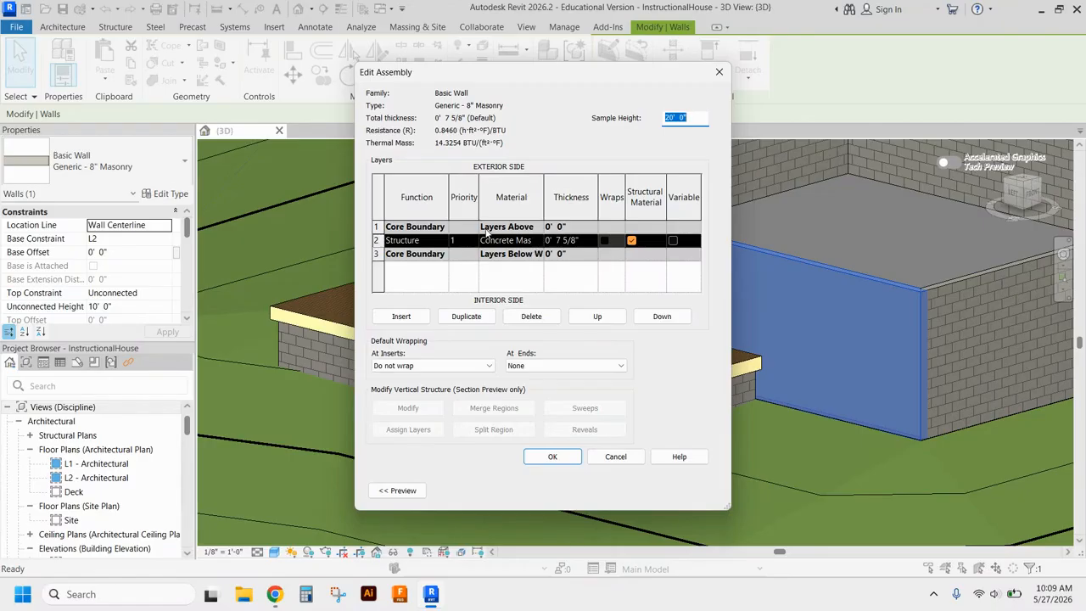
{"action": "left_click", "coordinate": [536, 242]}
{"action": "left_click", "coordinate": [538, 241]}
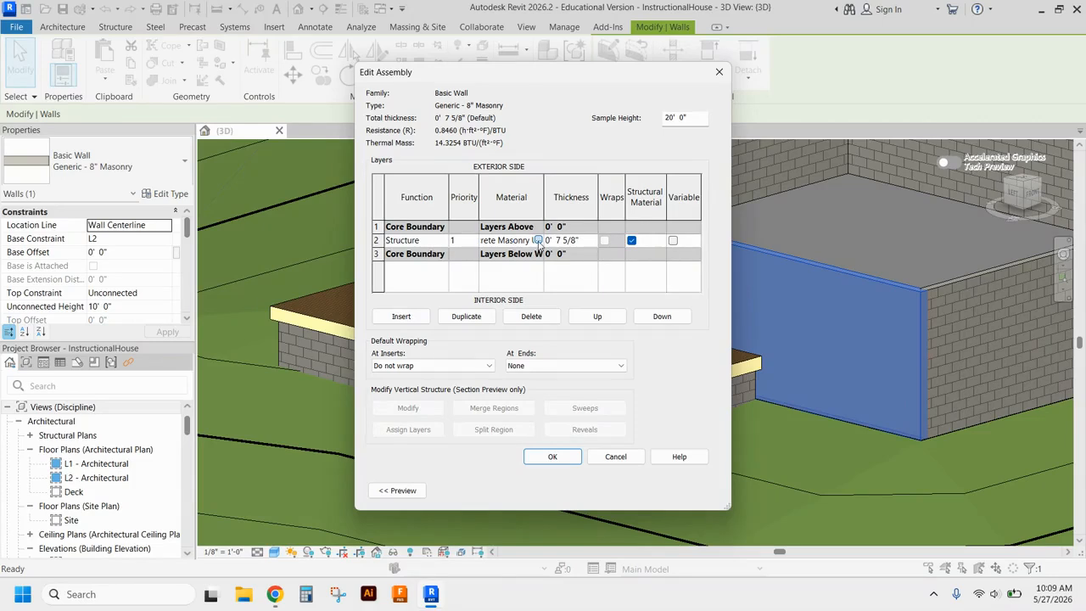
{"action": "left_click", "coordinate": [538, 241]}
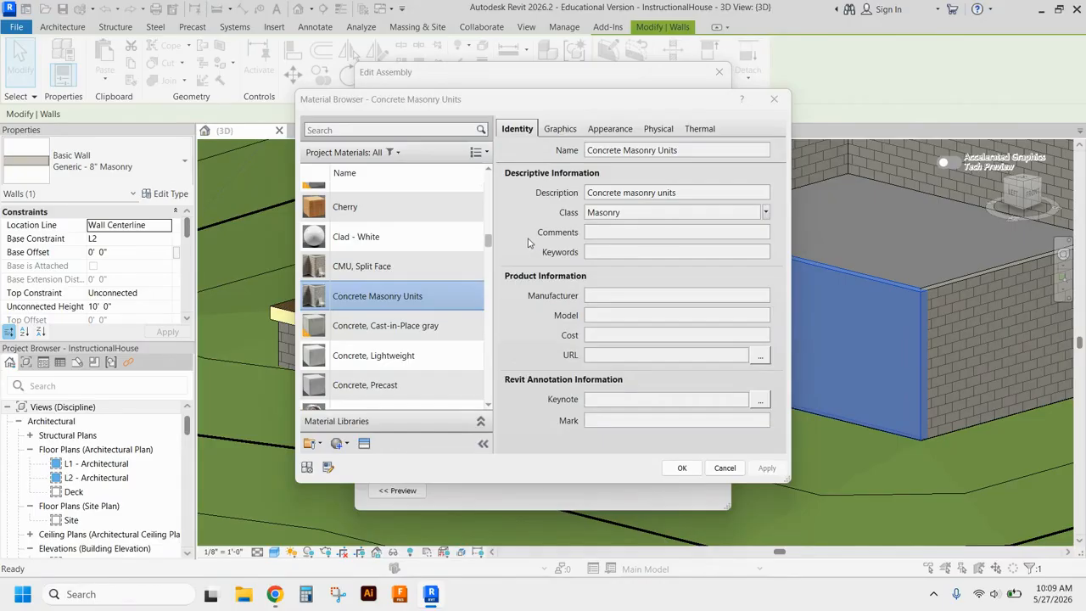
Examine the available project materials for the wall's structure layer, then cancel out of the type editing and deselect the wall
{"action": "scroll", "coordinate": [415, 271], "scroll_direction": "up", "scroll_amount": 2}
{"action": "scroll", "coordinate": [424, 254], "scroll_direction": "up", "scroll_amount": 2}
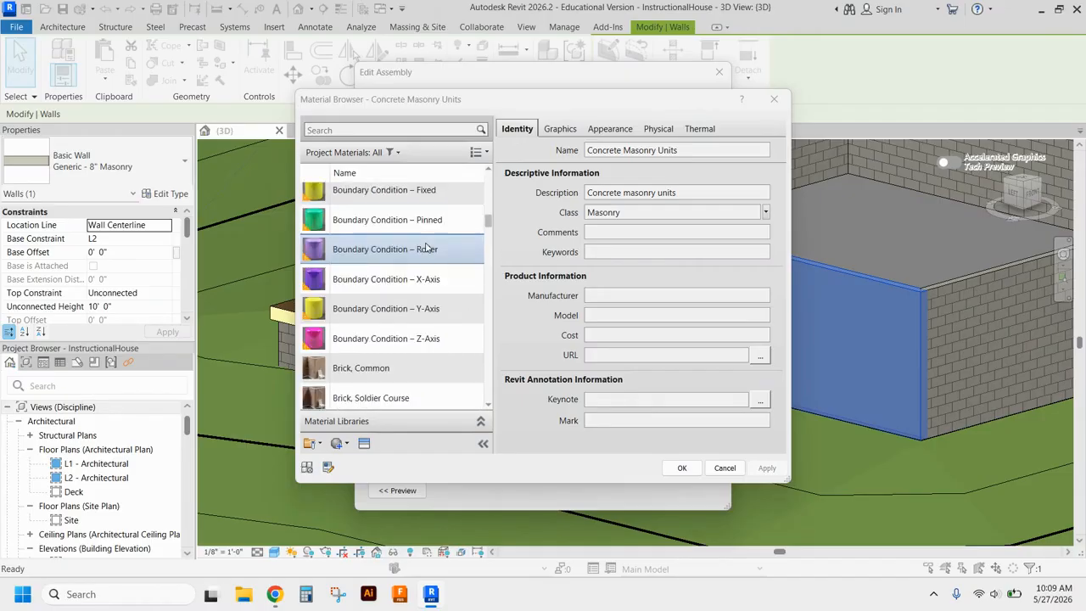
{"action": "scroll", "coordinate": [425, 246], "scroll_direction": "up", "scroll_amount": 8}
{"action": "scroll", "coordinate": [425, 245], "scroll_direction": "down", "scroll_amount": 10}
{"action": "scroll", "coordinate": [416, 265], "scroll_direction": "down", "scroll_amount": 5}
{"action": "scroll", "coordinate": [415, 265], "scroll_direction": "down", "scroll_amount": 5}
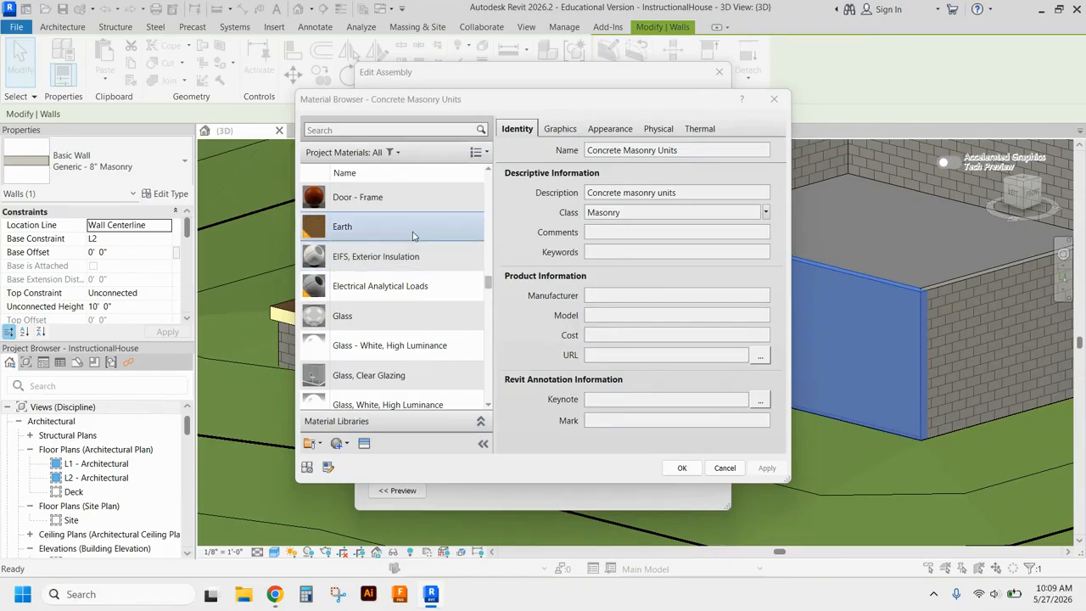
{"action": "scroll", "coordinate": [408, 259], "scroll_direction": "down", "scroll_amount": 10}
{"action": "scroll", "coordinate": [411, 282], "scroll_direction": "down", "scroll_amount": 10}
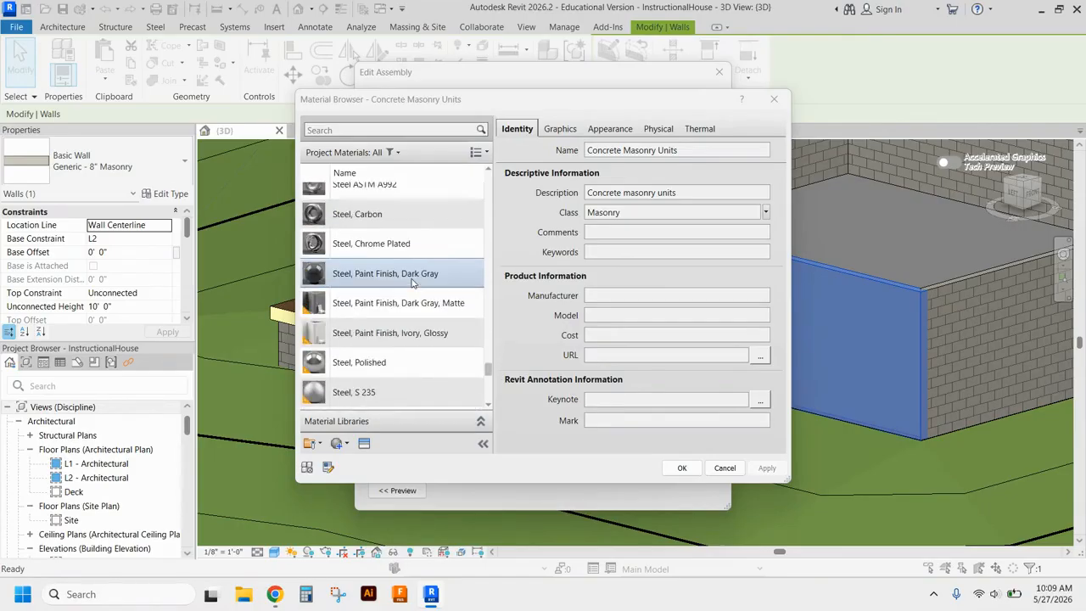
{"action": "scroll", "coordinate": [412, 282], "scroll_direction": "down", "scroll_amount": 8}
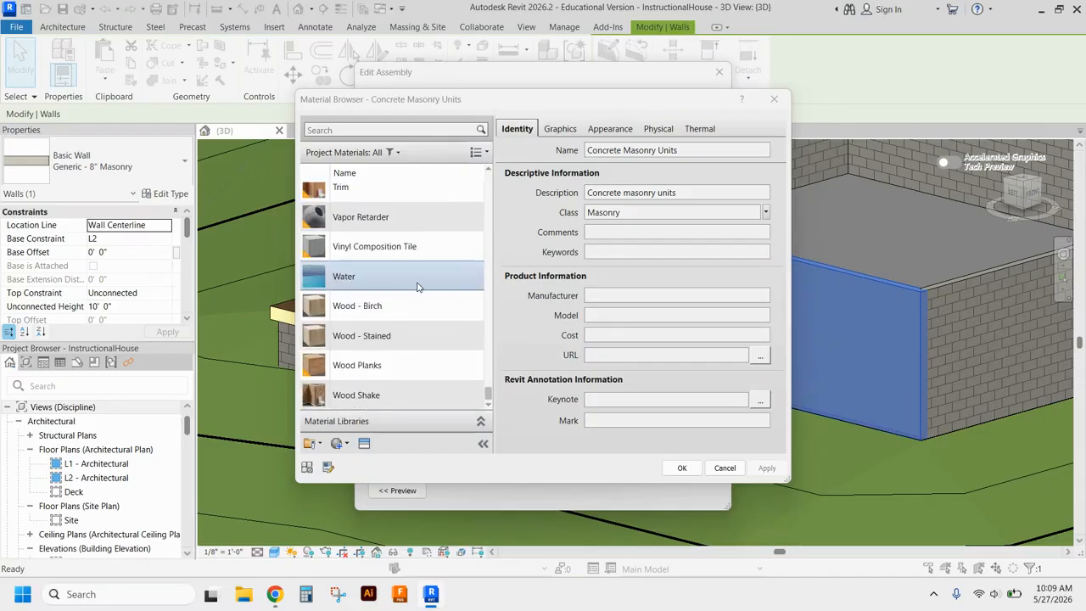
{"action": "scroll", "coordinate": [419, 284], "scroll_direction": "up", "scroll_amount": 20}
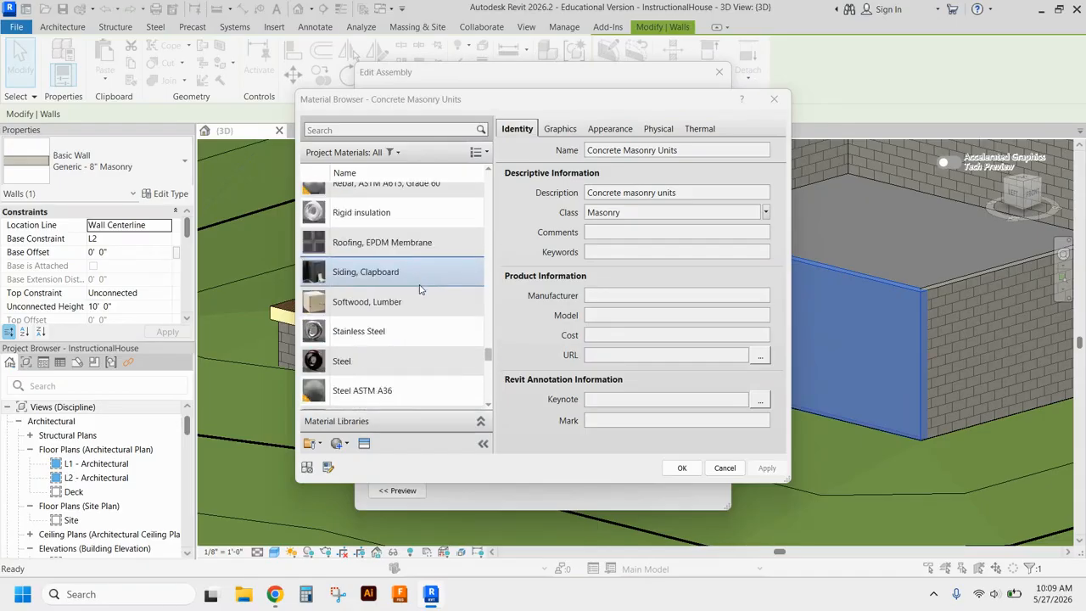
{"action": "scroll", "coordinate": [419, 284], "scroll_direction": "up", "scroll_amount": 15}
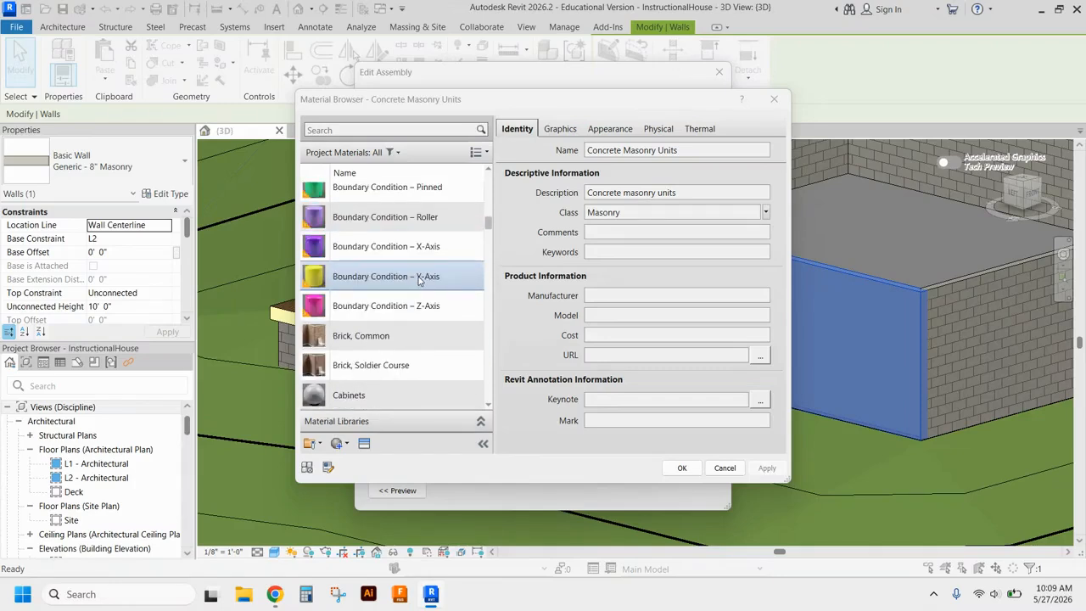
{"action": "scroll", "coordinate": [419, 276], "scroll_direction": "down", "scroll_amount": 2}
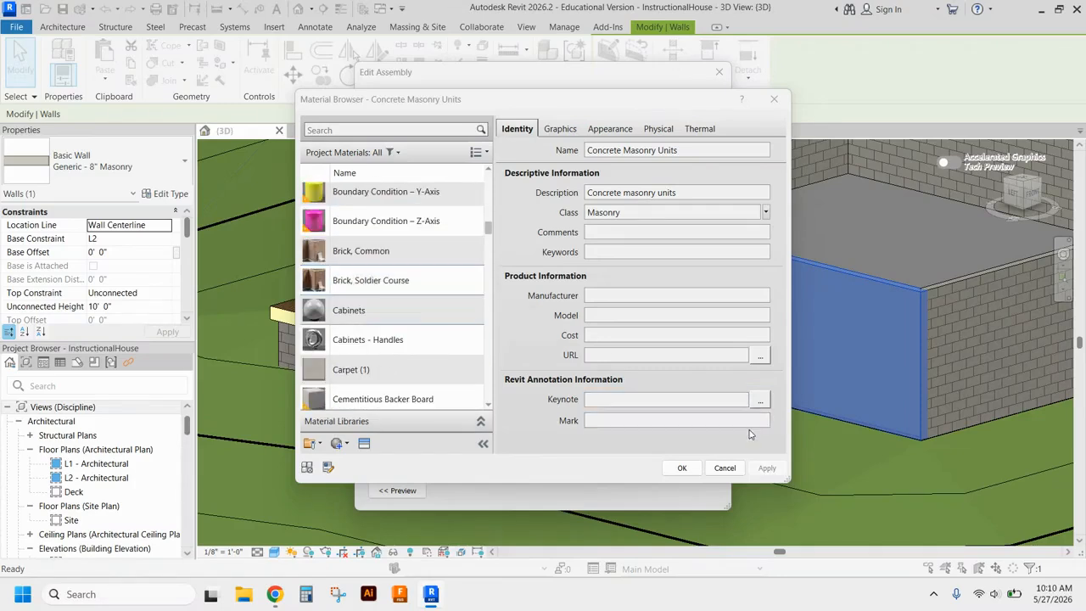
{"action": "left_click", "coordinate": [725, 467]}
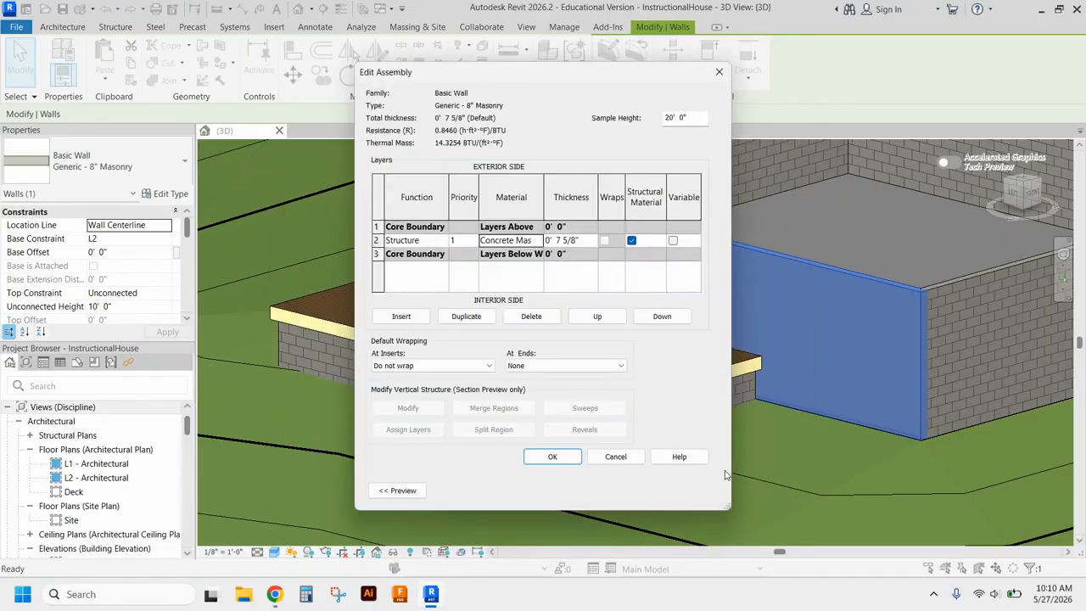
{"action": "left_click", "coordinate": [616, 457]}
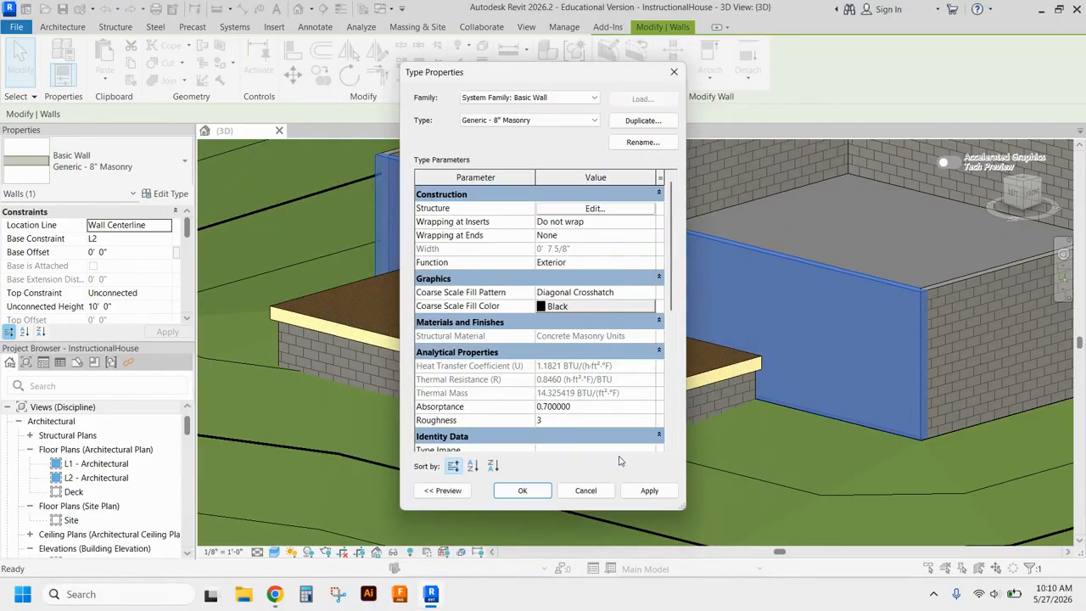
{"action": "left_click", "coordinate": [587, 490]}
{"action": "key", "text": "Escape"}
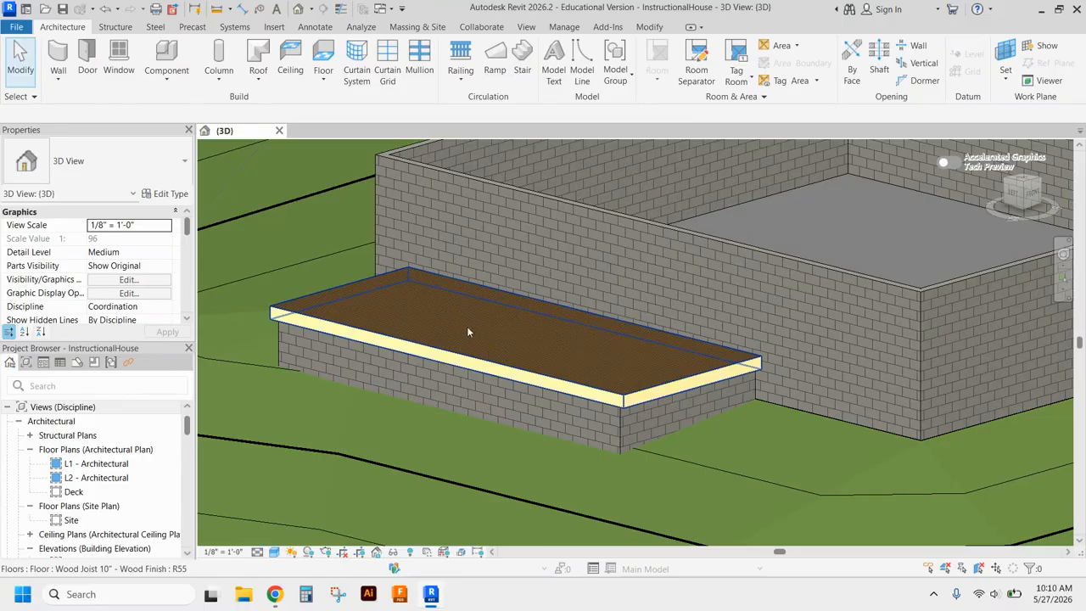
{"action": "scroll", "coordinate": [609, 386], "scroll_direction": "up", "scroll_amount": 5}
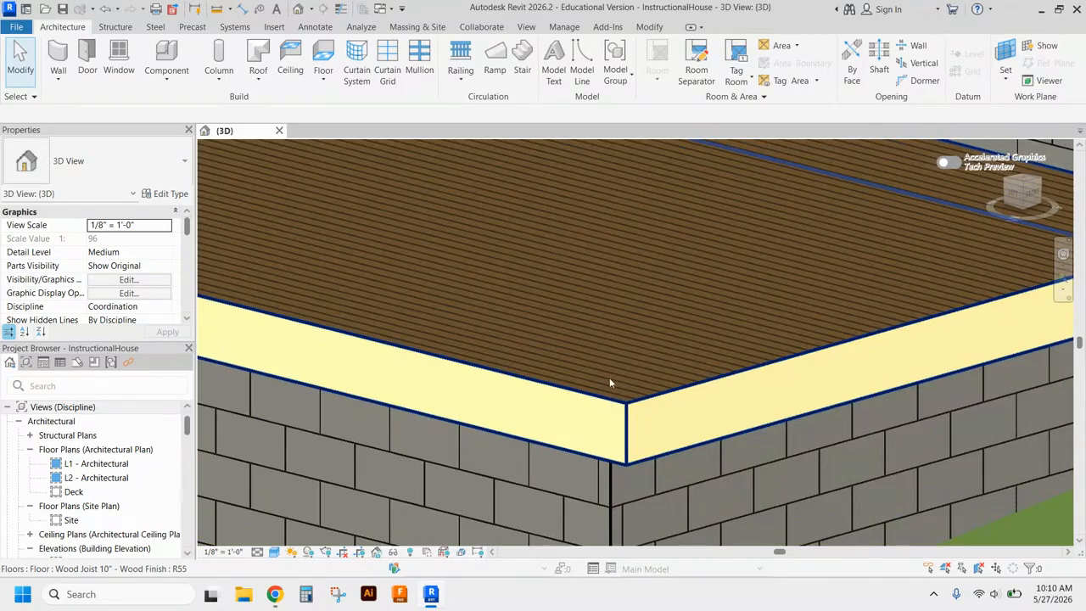
{"action": "scroll", "coordinate": [608, 401], "scroll_direction": "down", "scroll_amount": 5}
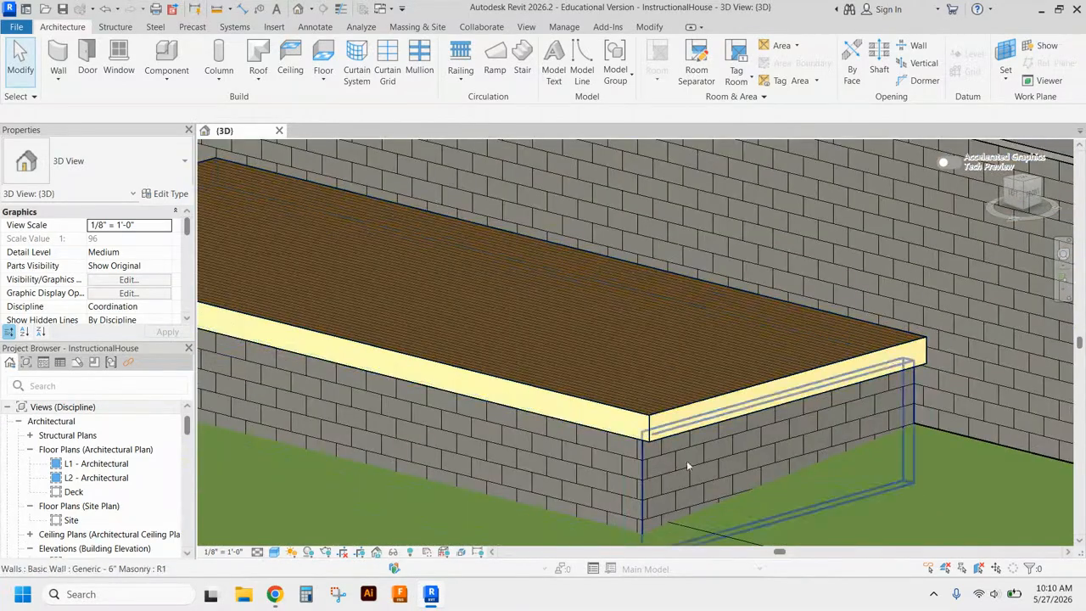
{"action": "scroll", "coordinate": [655, 462], "scroll_direction": "down", "scroll_amount": 4}
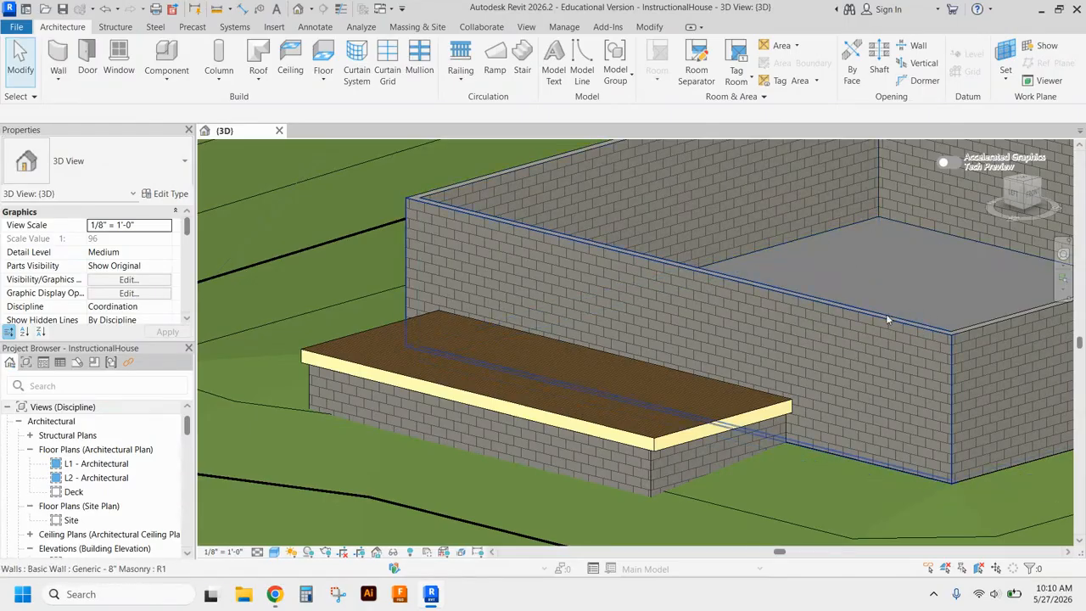
Duplicate the type of the long house wall behind the deck as Generic - 8" Brick, Brown
{"action": "left_click", "coordinate": [900, 333]}
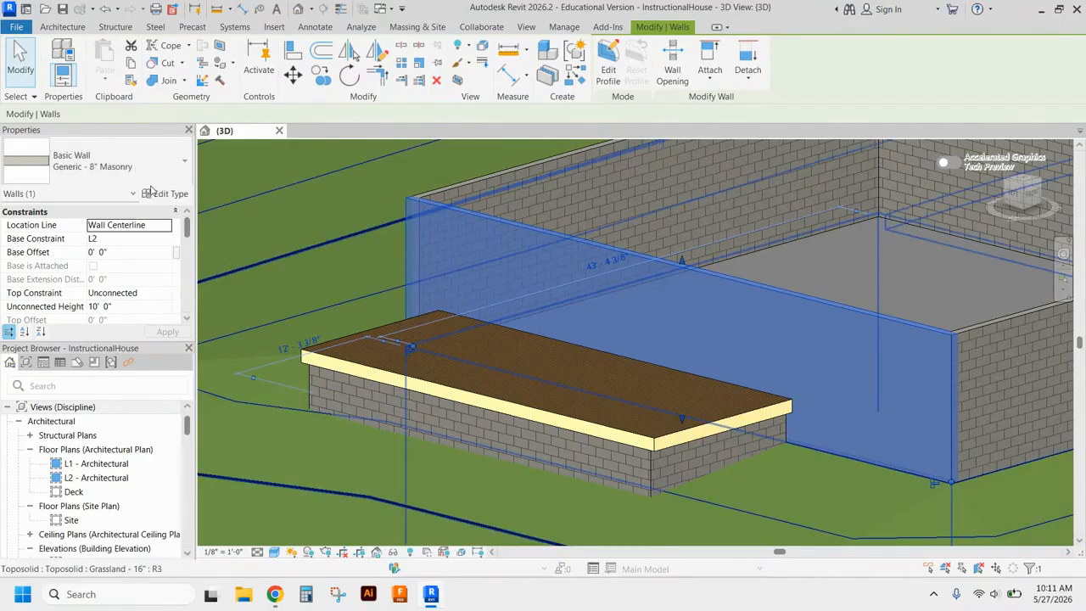
{"action": "left_click", "coordinate": [155, 196]}
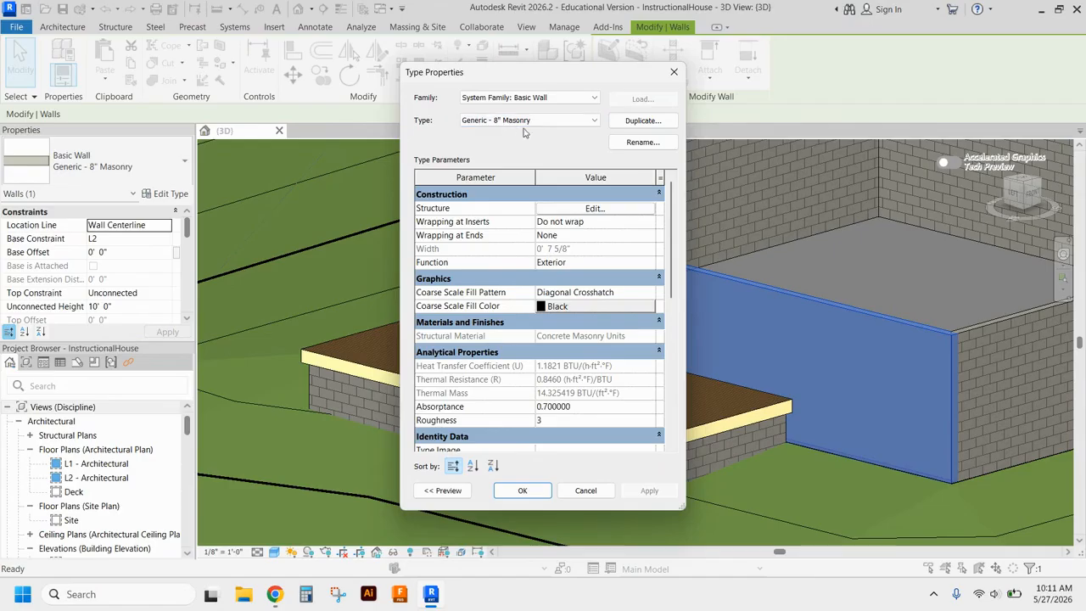
{"action": "left_click", "coordinate": [622, 123]}
{"action": "left_click_drag", "start_coordinate": [545, 286], "coordinate": [508, 281]}
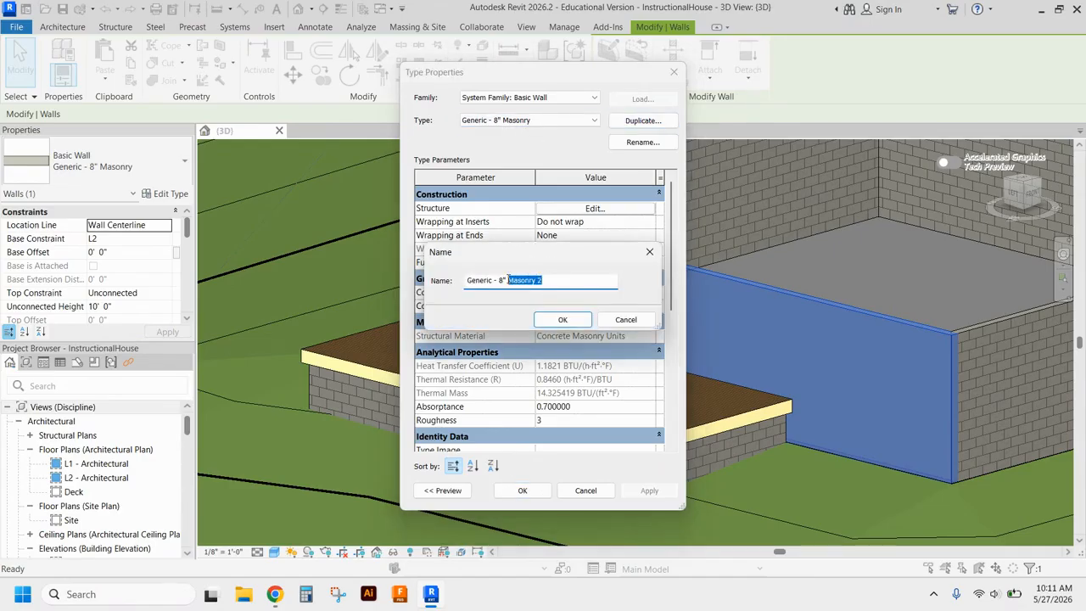
{"action": "type", "text": "Brick, Brow"}
{"action": "left_click", "coordinate": [559, 319]}
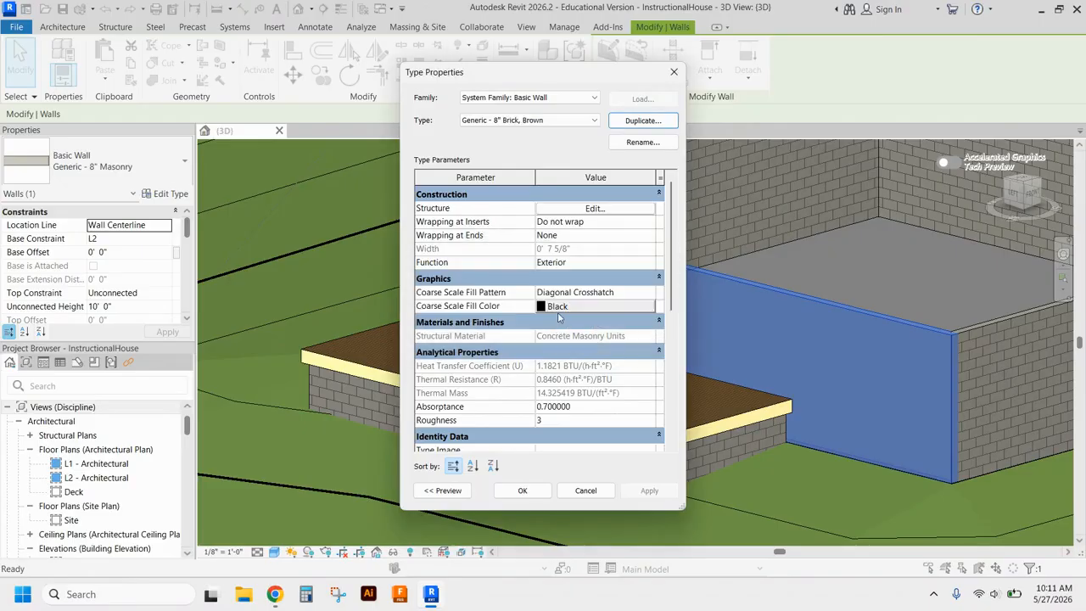
Choose Brick, Common as the material for the new wall type's structure layer and show its appearance settings
{"action": "left_click", "coordinate": [561, 212]}
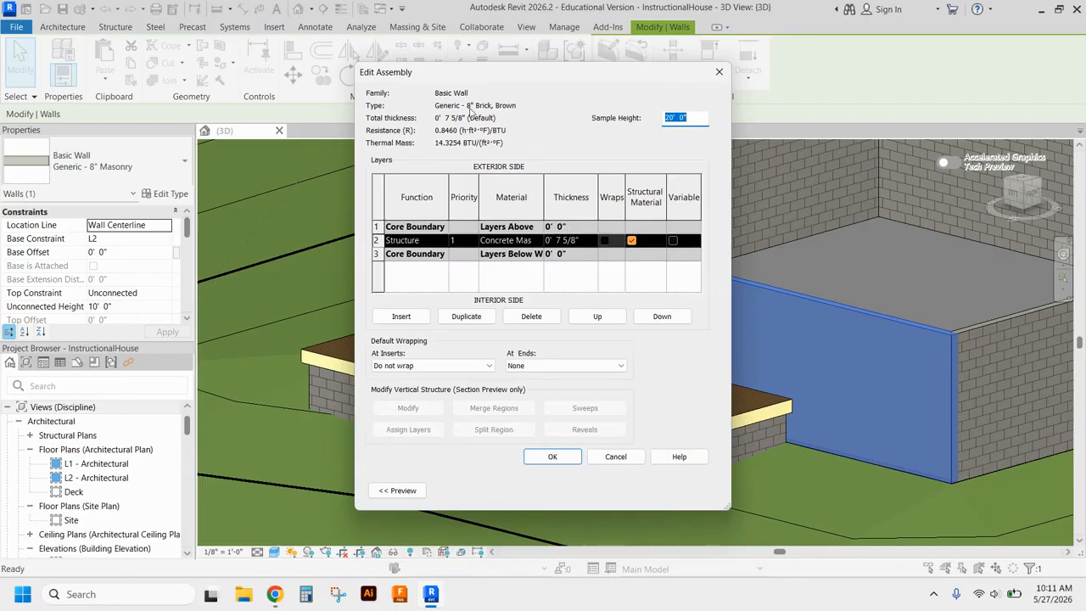
{"action": "left_click", "coordinate": [536, 241]}
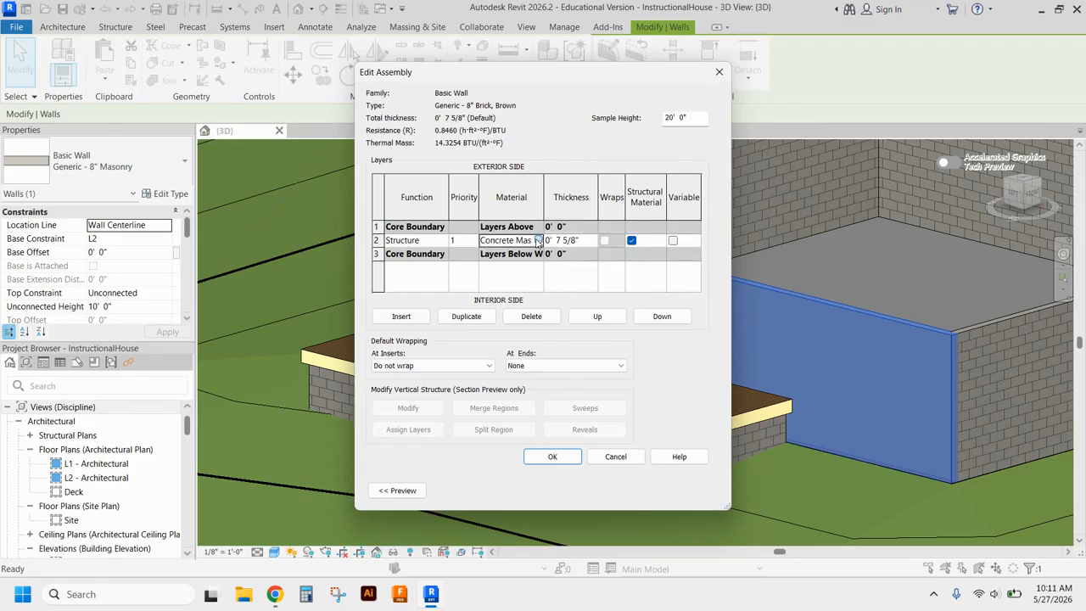
{"action": "left_click", "coordinate": [537, 240]}
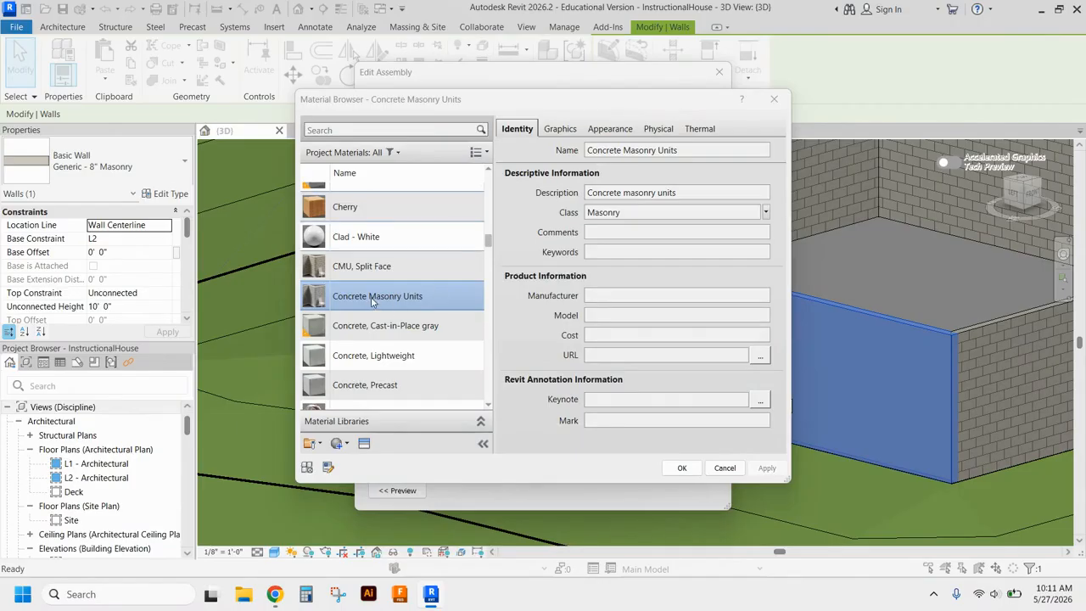
{"action": "scroll", "coordinate": [378, 298], "scroll_direction": "up", "scroll_amount": 4}
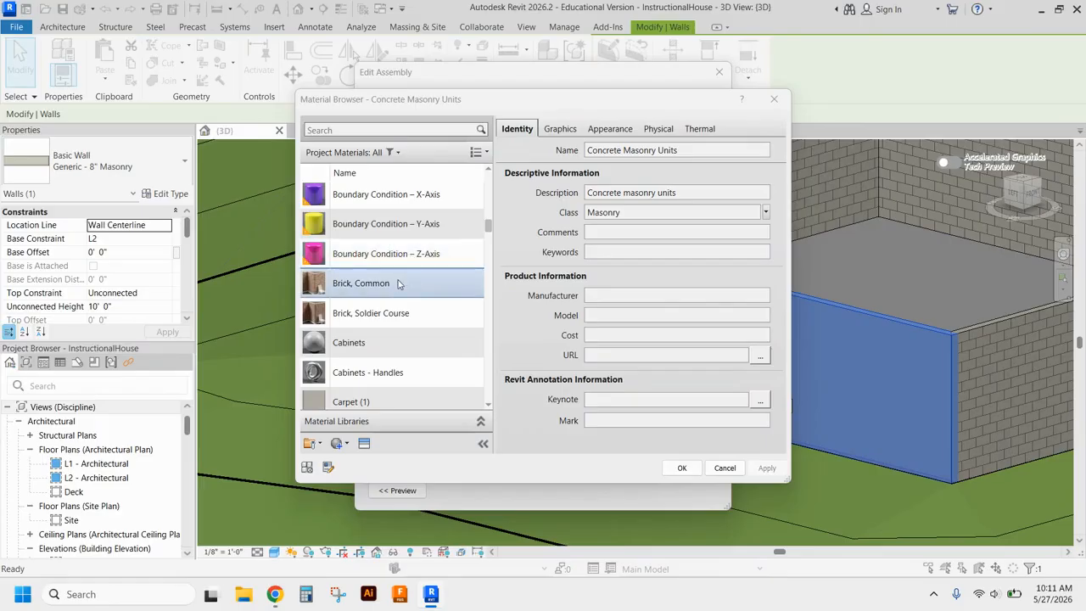
{"action": "left_click", "coordinate": [351, 284]}
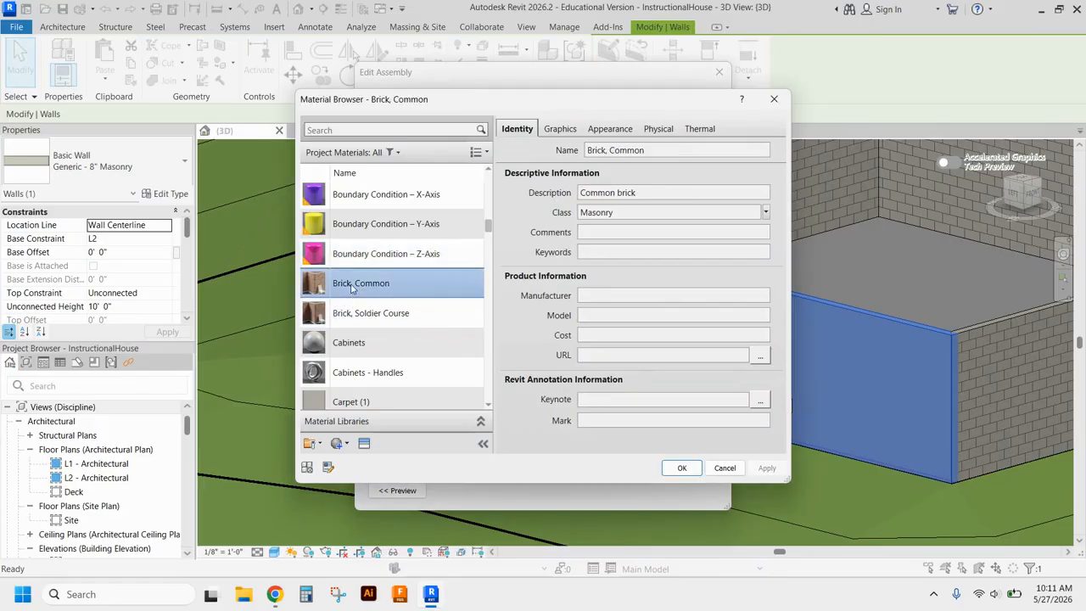
{"action": "left_click", "coordinate": [618, 128]}
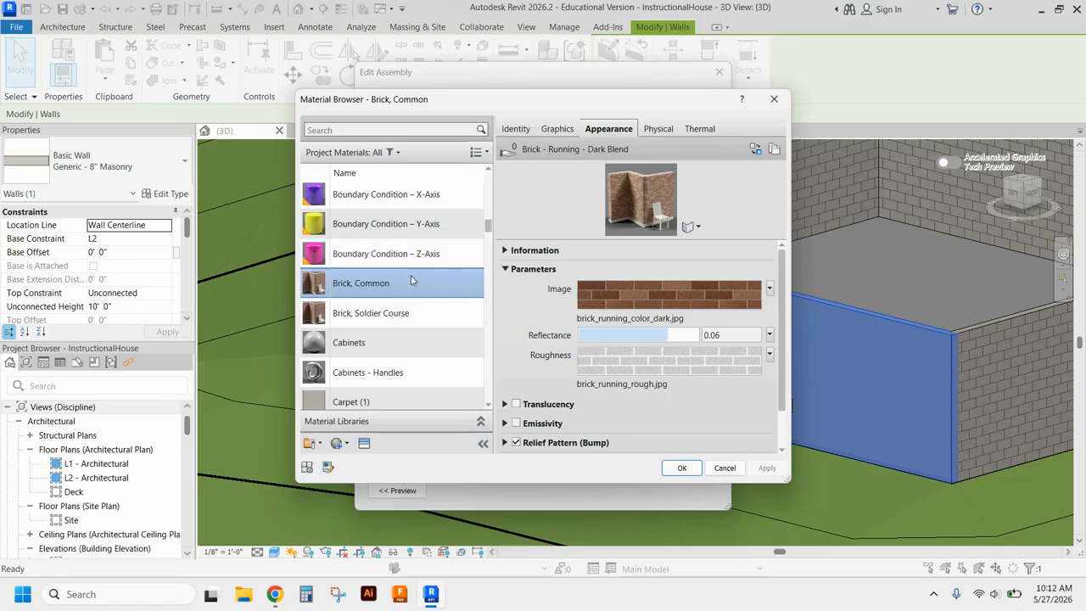
Duplicate the Brick, Common material together with its assets and name the copy Brick, Brown
{"action": "scroll", "coordinate": [399, 339], "scroll_direction": "down", "scroll_amount": 1}
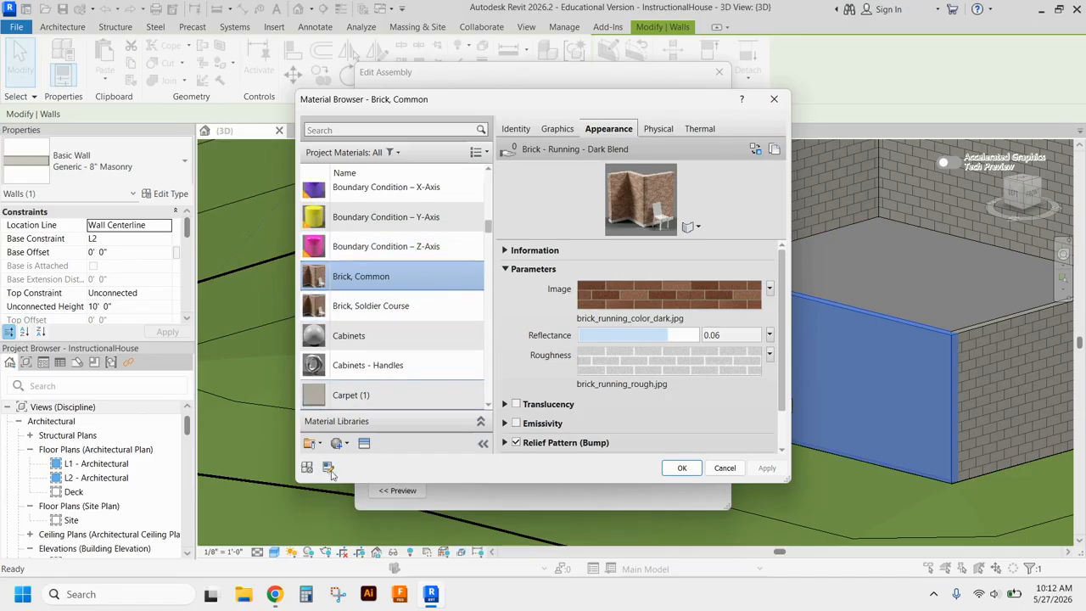
{"action": "left_click", "coordinate": [335, 442]}
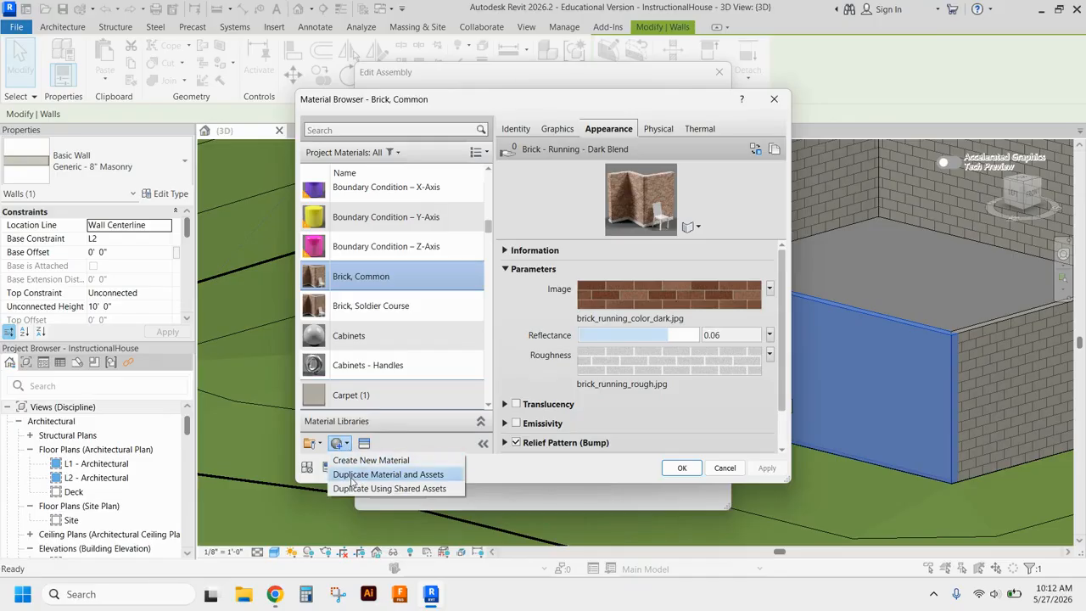
{"action": "left_click", "coordinate": [353, 475]}
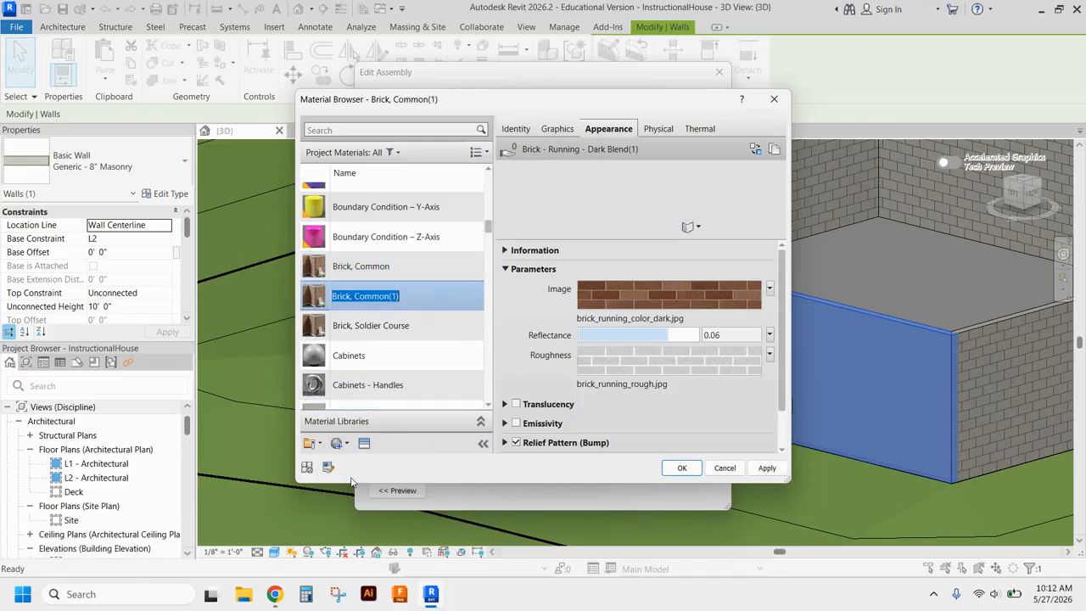
{"action": "left_click", "coordinate": [383, 295]}
{"action": "left_click_drag", "start_coordinate": [355, 295], "coordinate": [400, 294]}
{"action": "type", "text": "Brick, B"}
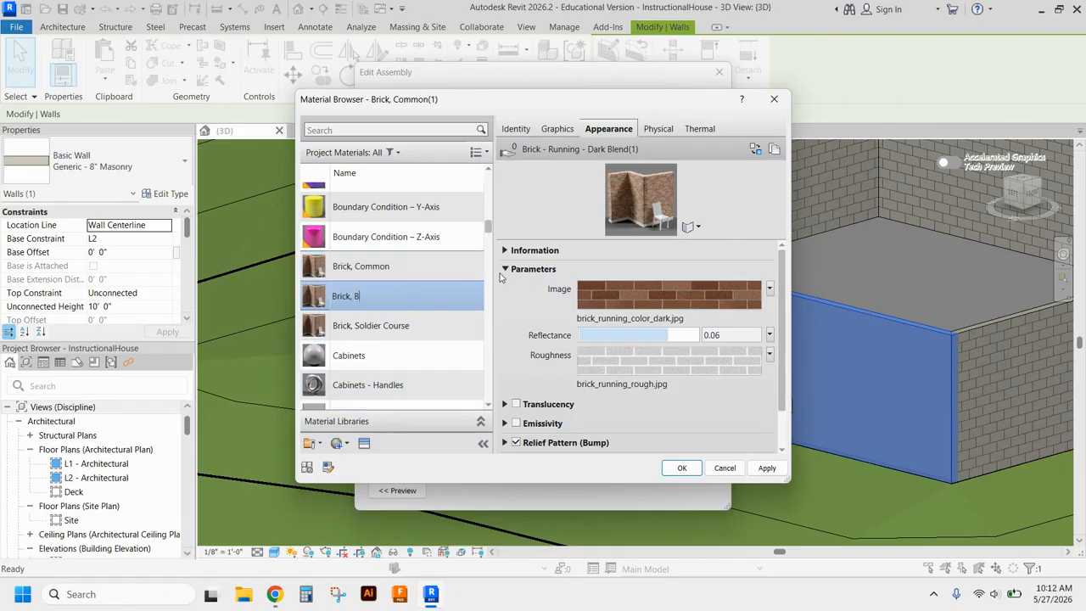
{"action": "type", "text": "rown"}
{"action": "key", "text": "Return"}
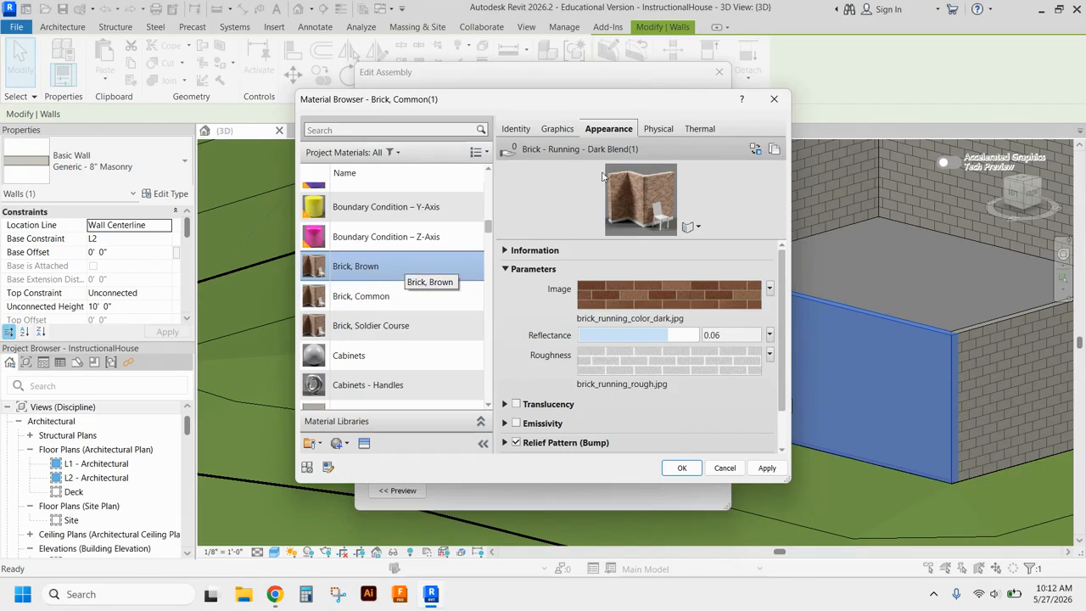
Start replacing the Brick, Brown appearance image and show the Mats texture folder as thumbnails in an enlarged file selection window
{"action": "left_click", "coordinate": [635, 320]}
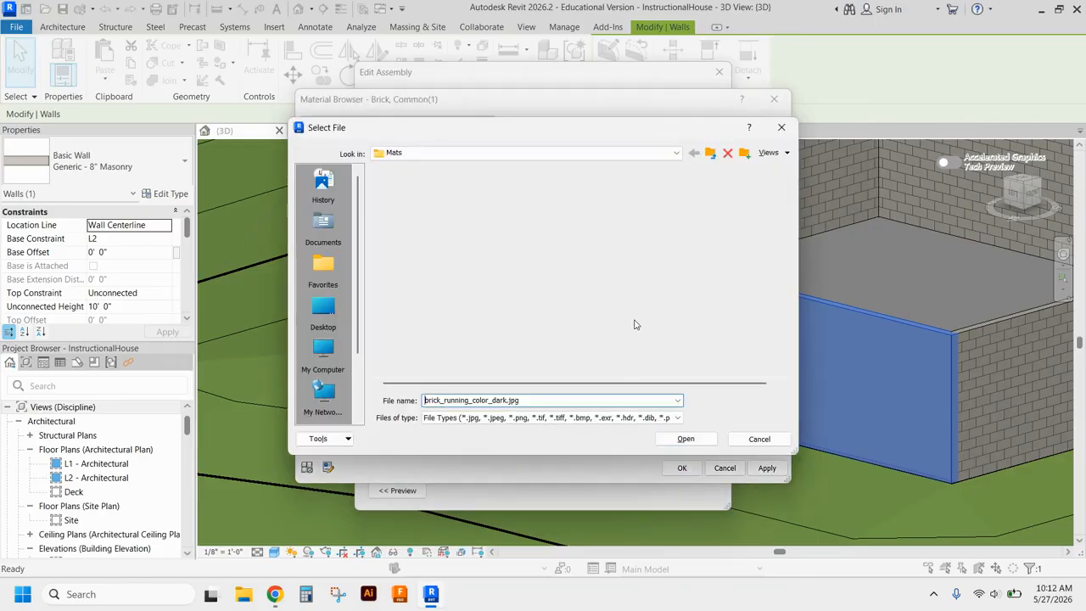
{"action": "left_click_drag", "start_coordinate": [624, 132], "coordinate": [523, 48]}
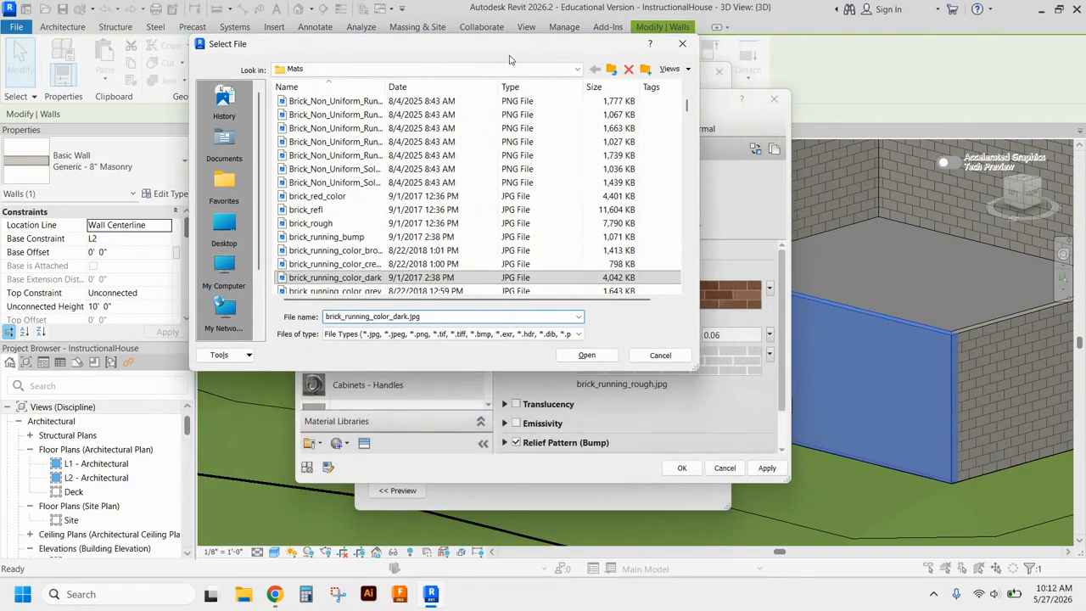
{"action": "left_click", "coordinate": [505, 74]}
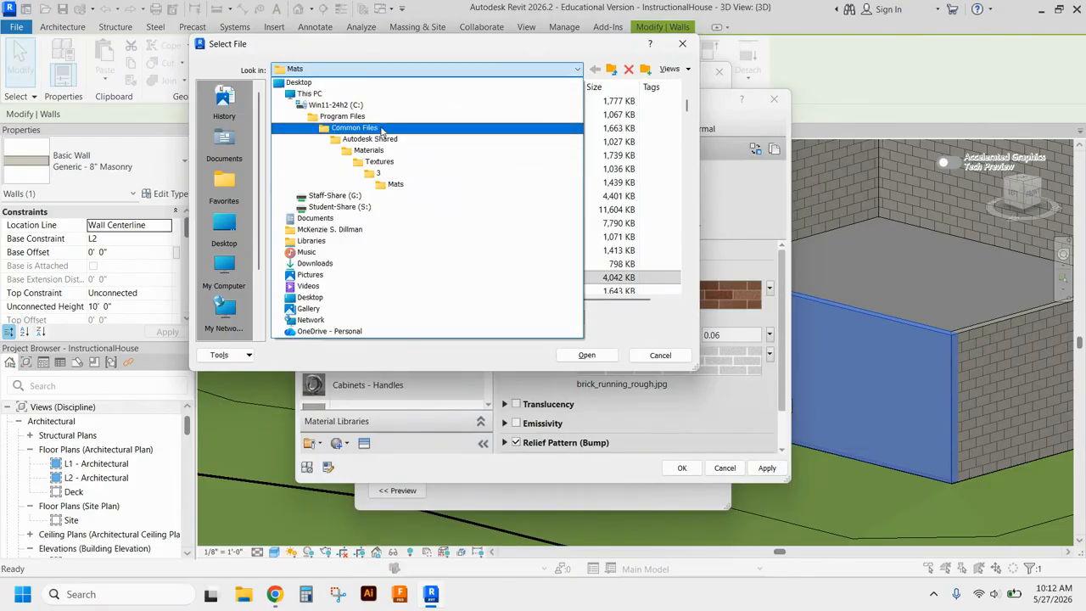
{"action": "left_click", "coordinate": [396, 184]}
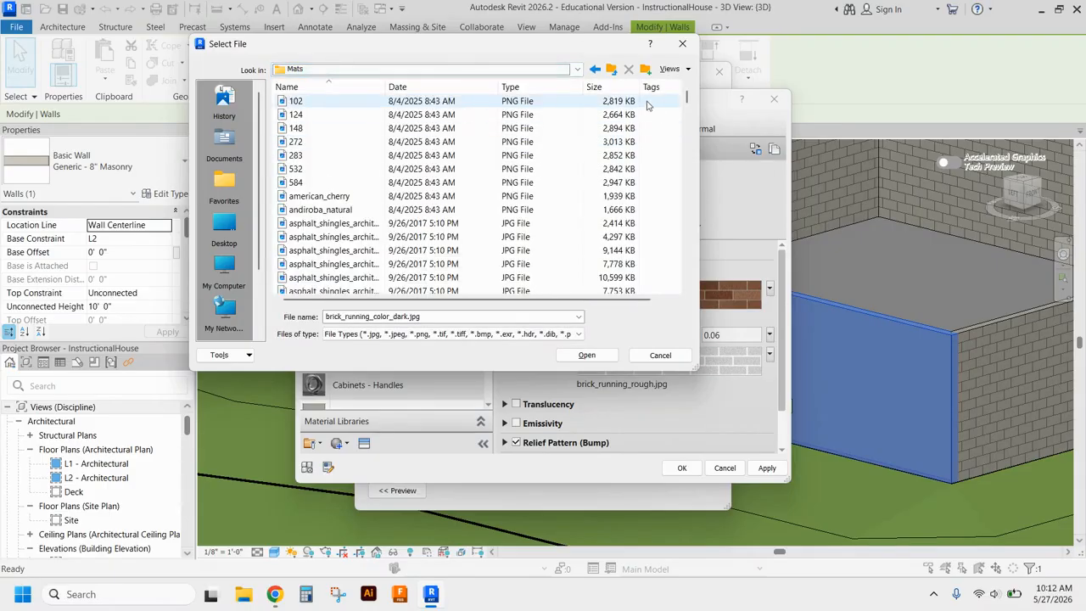
{"action": "left_click", "coordinate": [669, 68]}
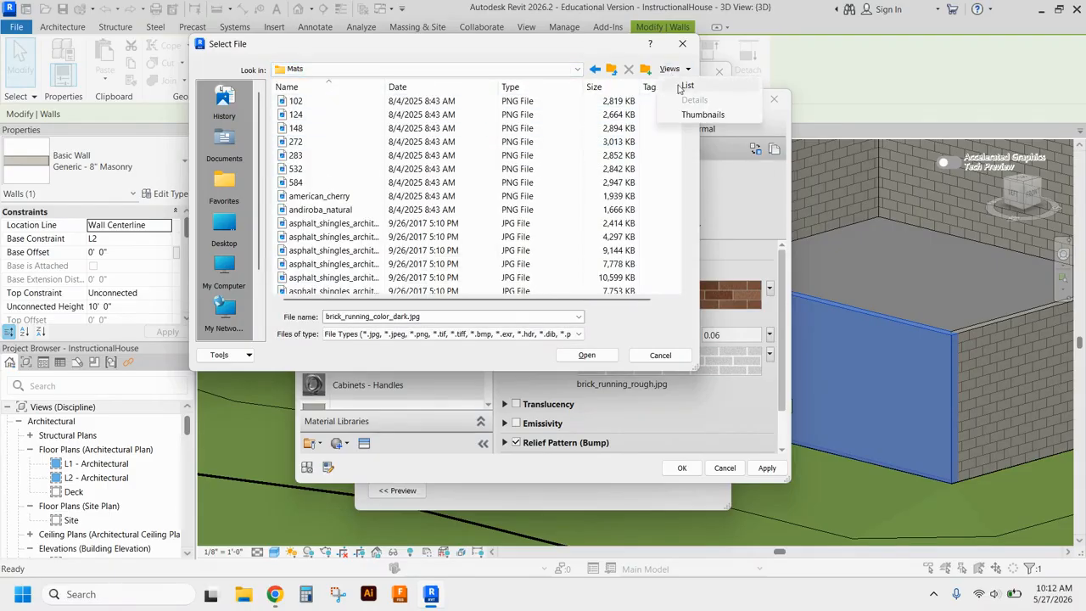
{"action": "left_click", "coordinate": [679, 114]}
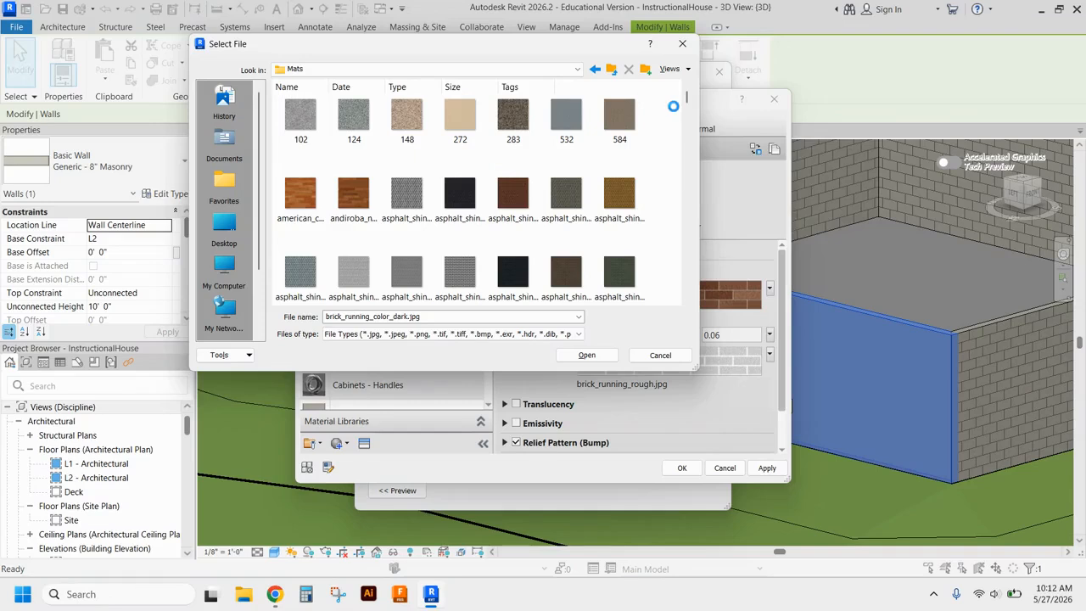
{"action": "right_click", "coordinate": [676, 111]}
{"action": "mouse_move", "coordinate": [736, 126]}
{"action": "left_click", "coordinate": [859, 133]}
{"action": "left_click_drag", "start_coordinate": [484, 51], "coordinate": [415, 37]}
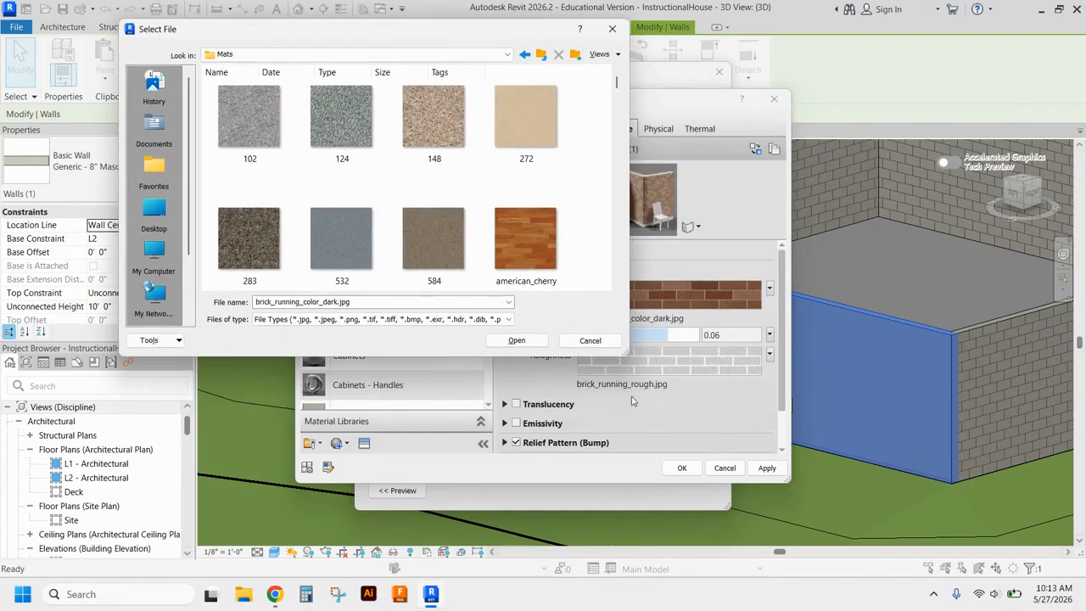
{"action": "left_click_drag", "start_coordinate": [626, 350], "coordinate": [982, 489]}
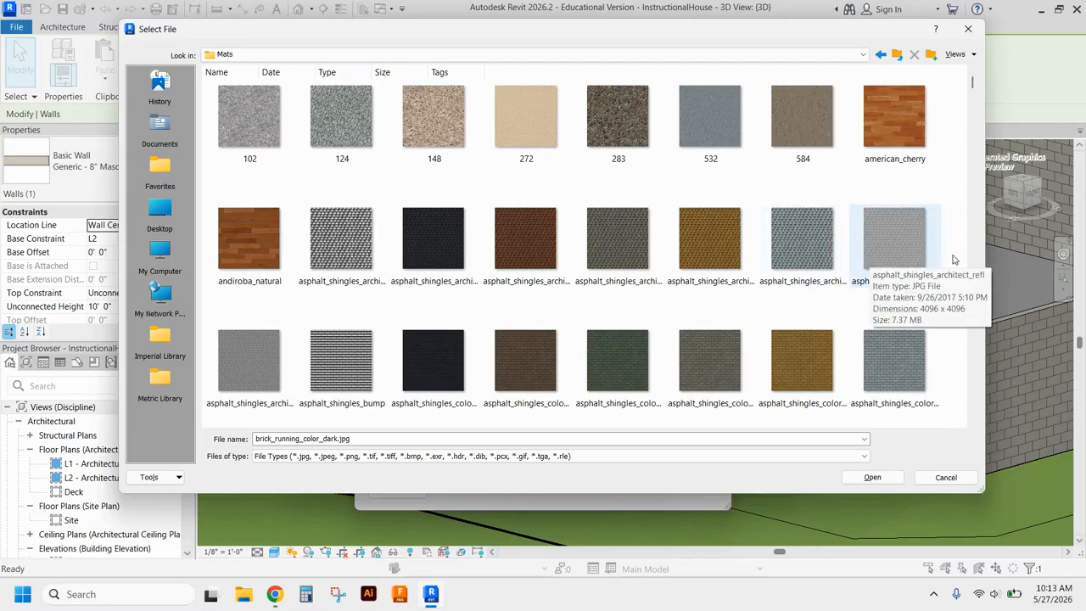
Find Brick_Non_Uniform_Running_Brown.png among the Mats textures and use it as the Brick, Brown appearance image
{"action": "scroll", "coordinate": [953, 258], "scroll_direction": "down", "scroll_amount": 2}
{"action": "scroll", "coordinate": [953, 246], "scroll_direction": "down", "scroll_amount": 2}
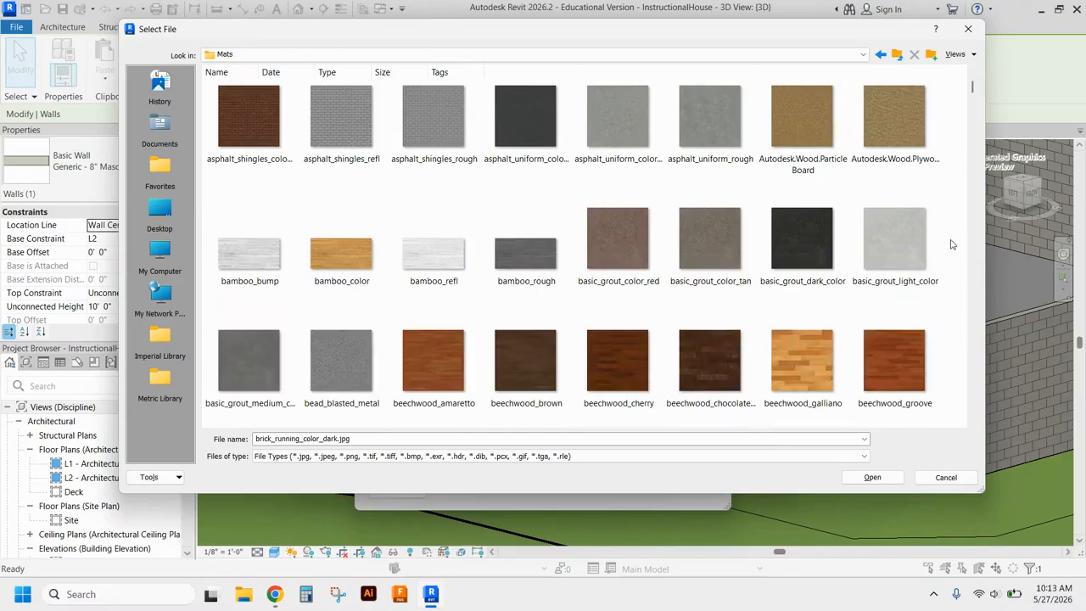
{"action": "scroll", "coordinate": [951, 247], "scroll_direction": "down", "scroll_amount": 2}
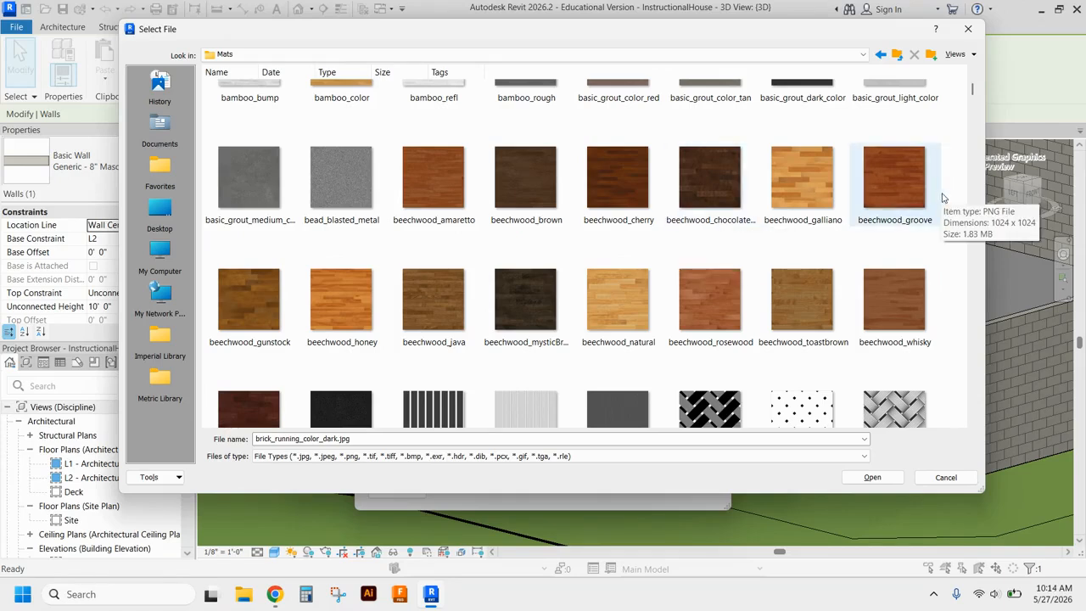
{"action": "scroll", "coordinate": [955, 286], "scroll_direction": "down", "scroll_amount": 2}
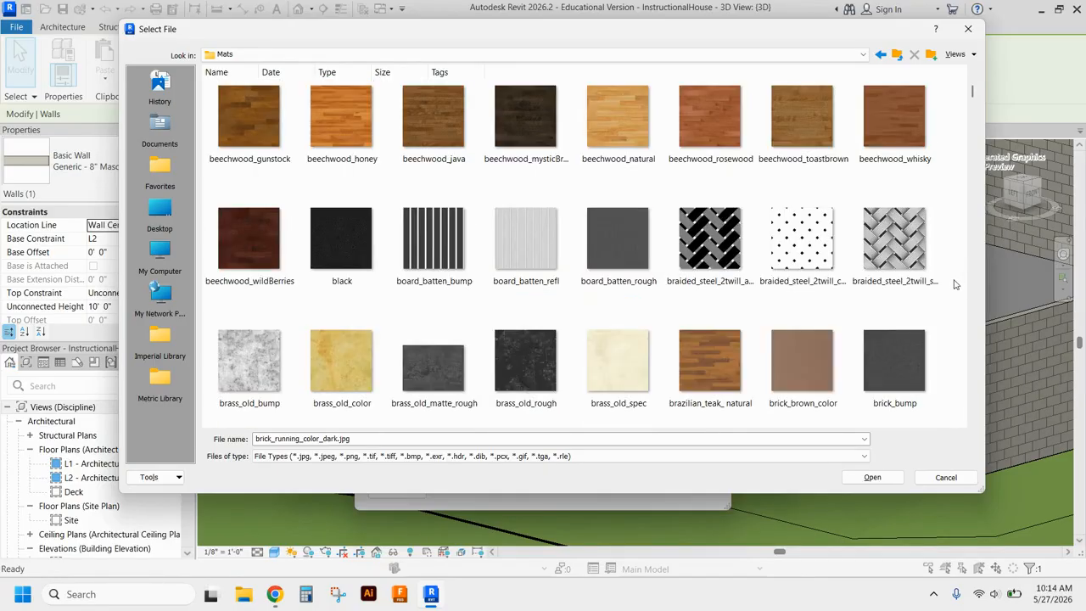
{"action": "scroll", "coordinate": [955, 281], "scroll_direction": "down", "scroll_amount": 2}
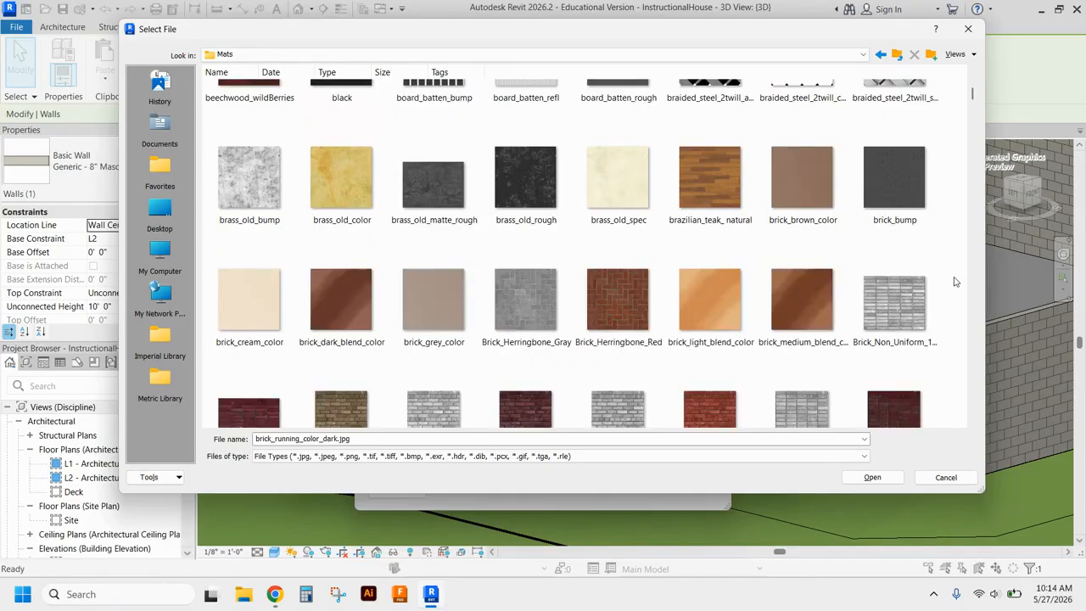
{"action": "scroll", "coordinate": [955, 280], "scroll_direction": "down", "scroll_amount": 2}
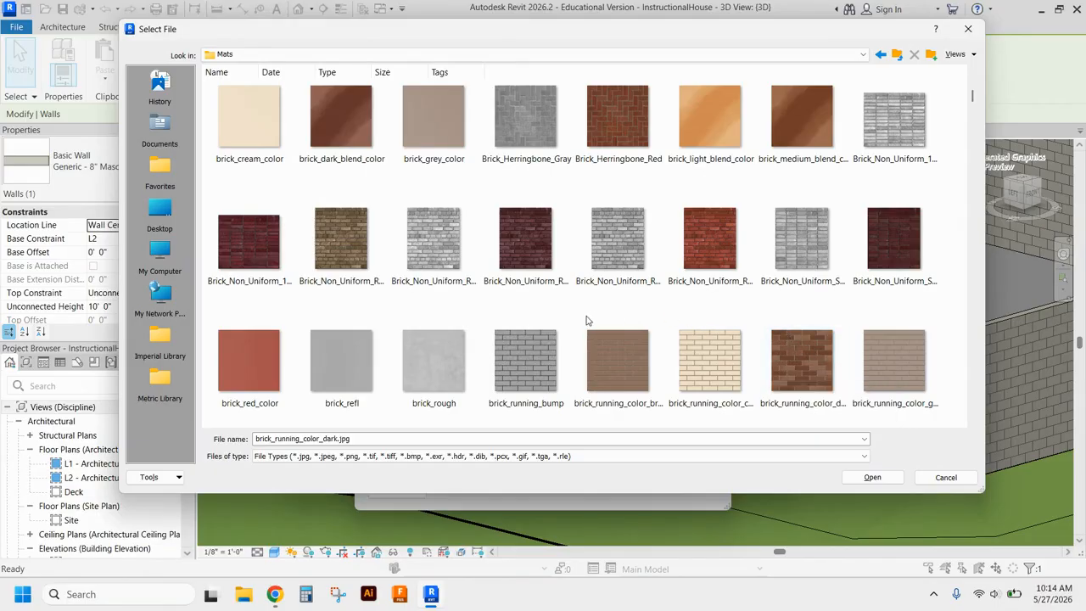
{"action": "double_click", "coordinate": [340, 253]}
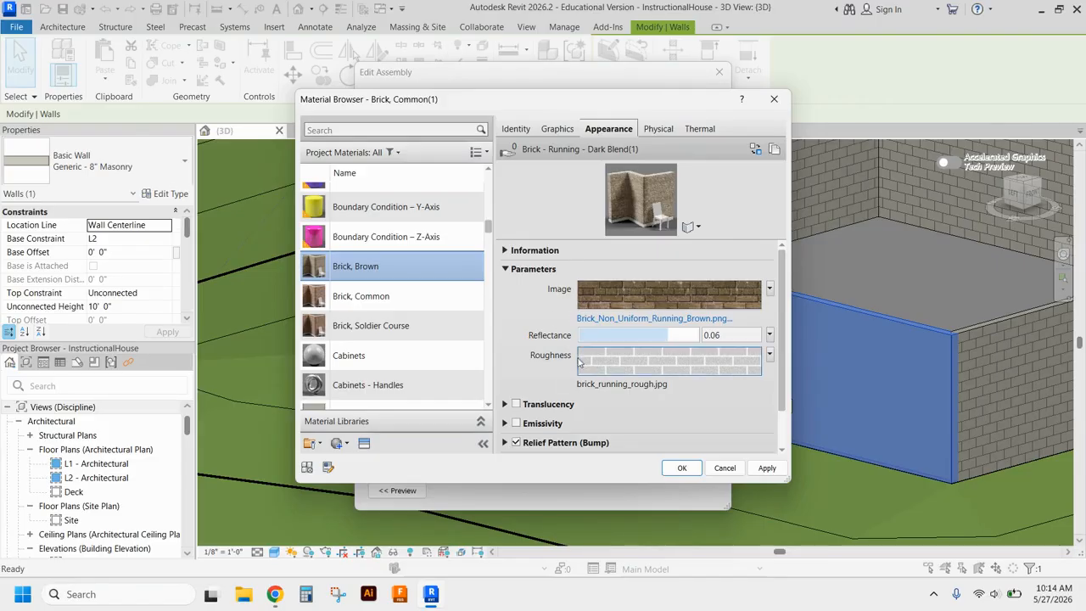
Examine the image used for the Brick, Brown material's relief pattern (bump)
{"action": "scroll", "coordinate": [513, 370], "scroll_direction": "down", "scroll_amount": 1}
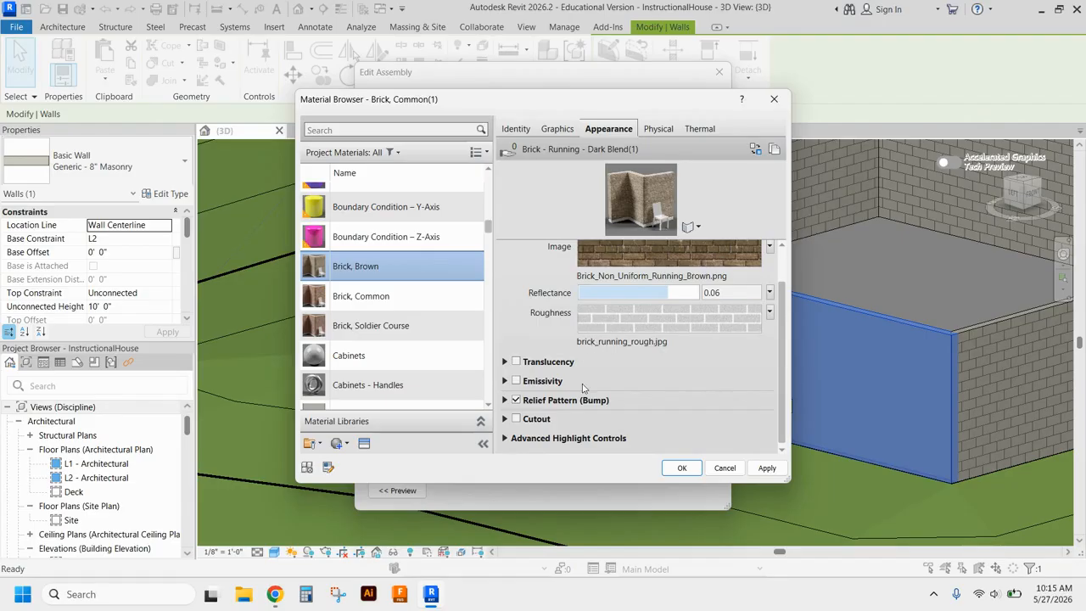
{"action": "left_click", "coordinate": [504, 400]}
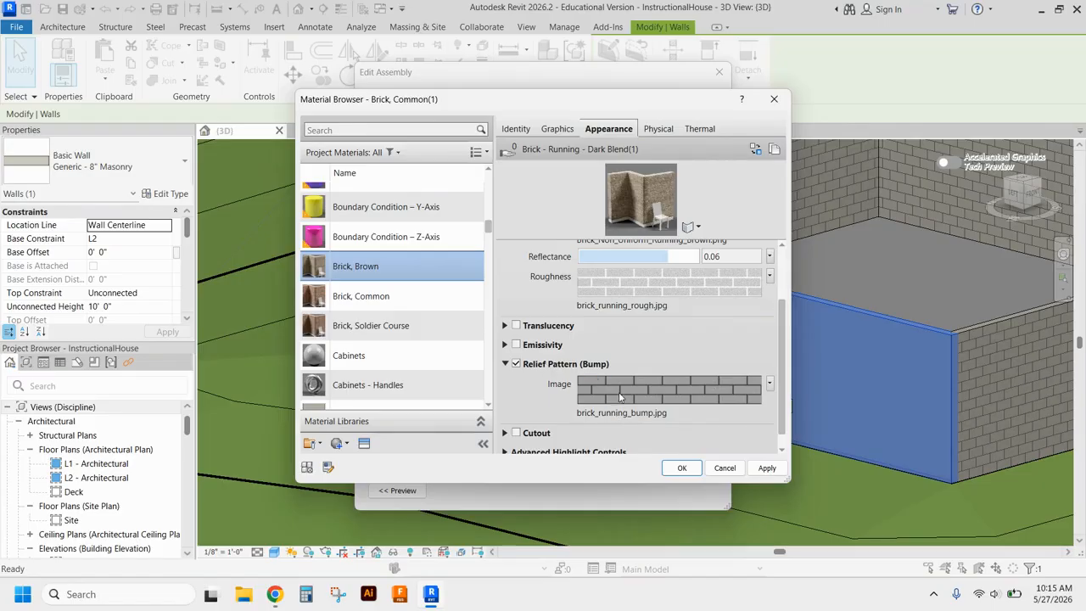
{"action": "left_click", "coordinate": [622, 413]}
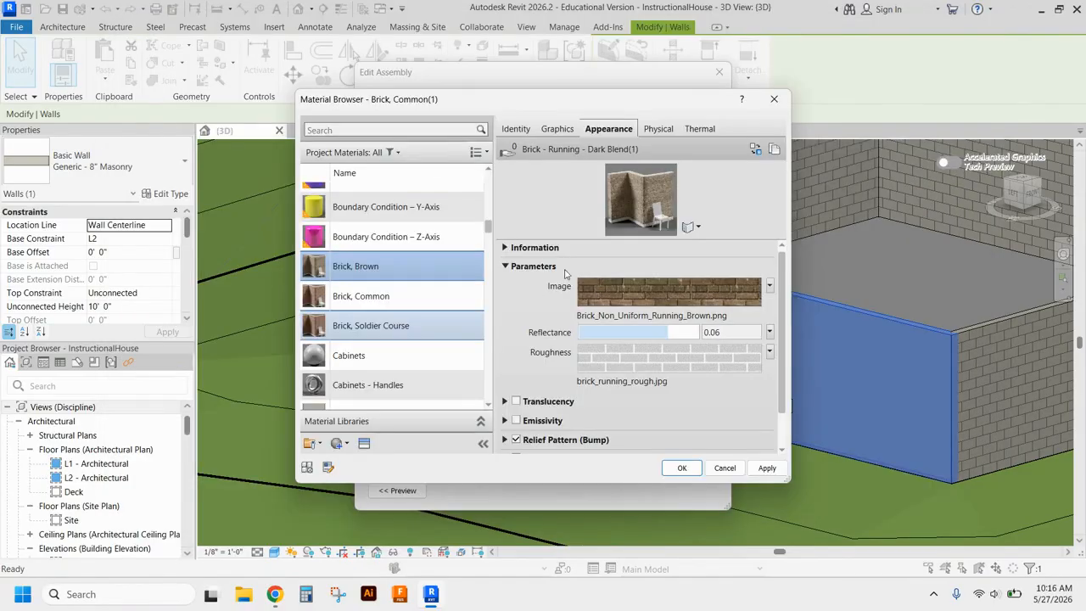
Examine the Brick, Brown material's shading, surface and cut pattern graphics and compare the shading color with the appearance image
{"action": "left_click", "coordinate": [552, 132]}
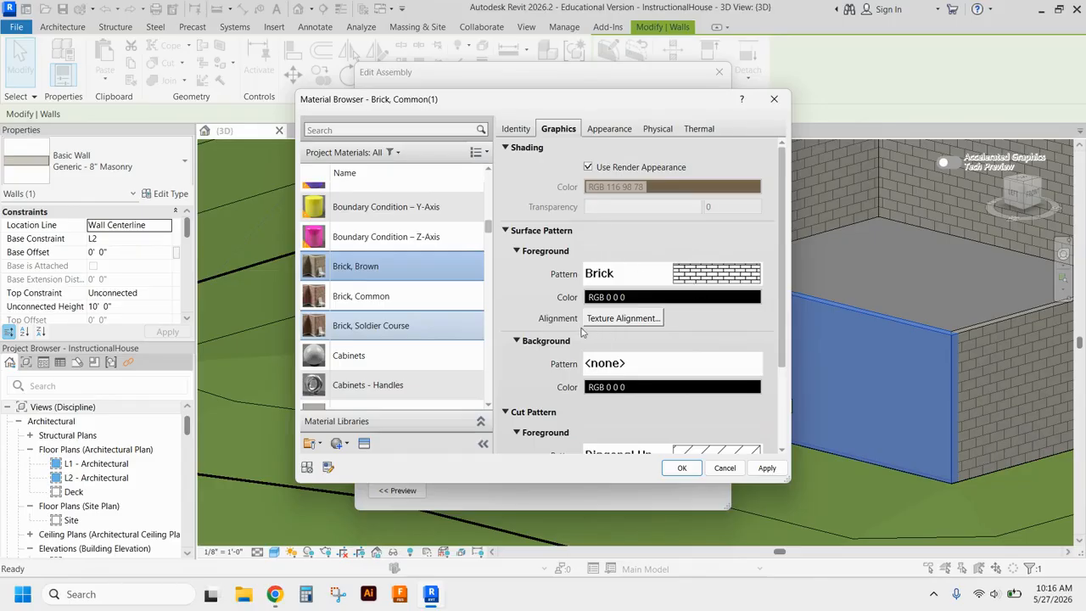
{"action": "scroll", "coordinate": [582, 350], "scroll_direction": "down", "scroll_amount": 1}
{"action": "scroll", "coordinate": [594, 350], "scroll_direction": "down", "scroll_amount": 1}
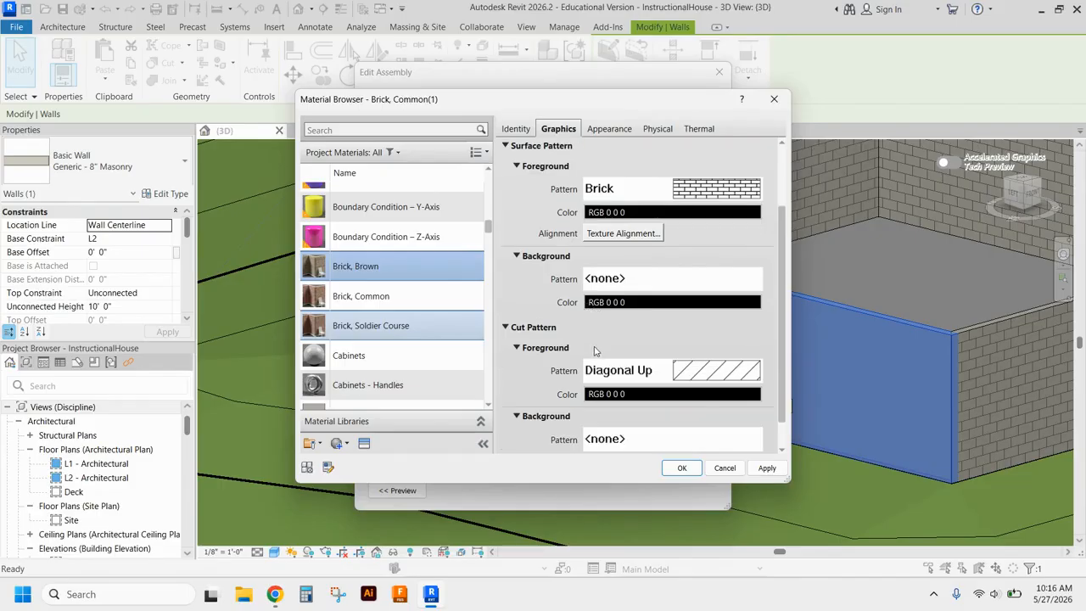
{"action": "scroll", "coordinate": [596, 349], "scroll_direction": "up", "scroll_amount": 2}
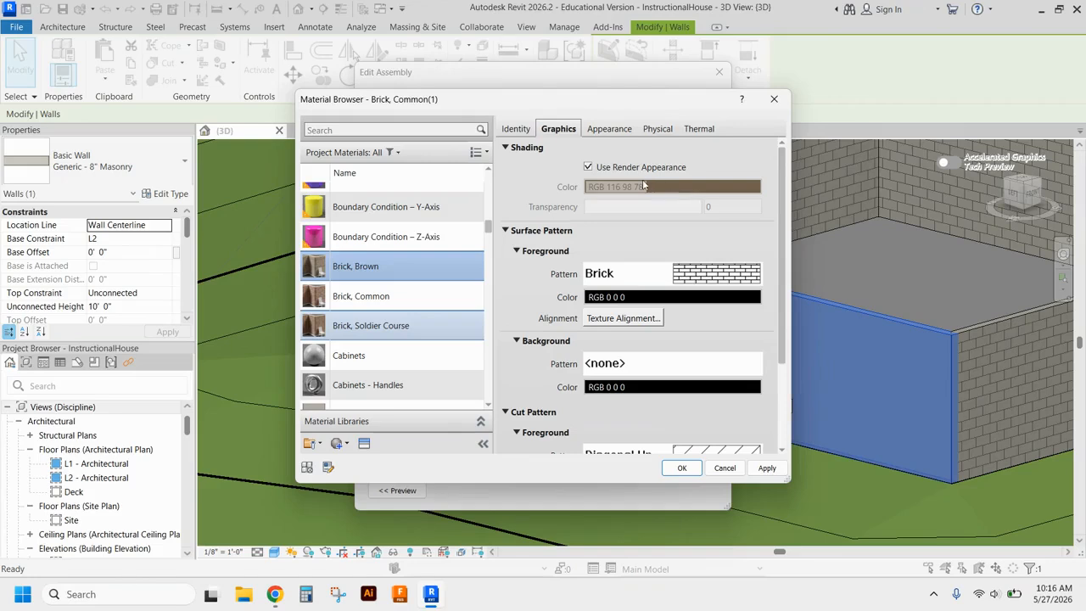
{"action": "left_click", "coordinate": [610, 129]}
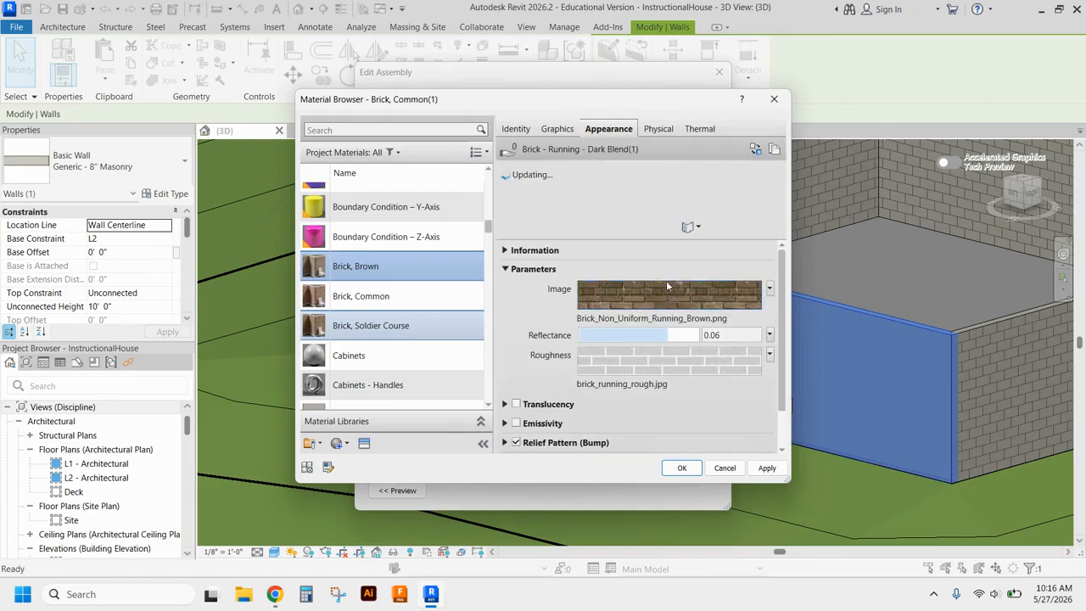
{"action": "left_click", "coordinate": [559, 131]}
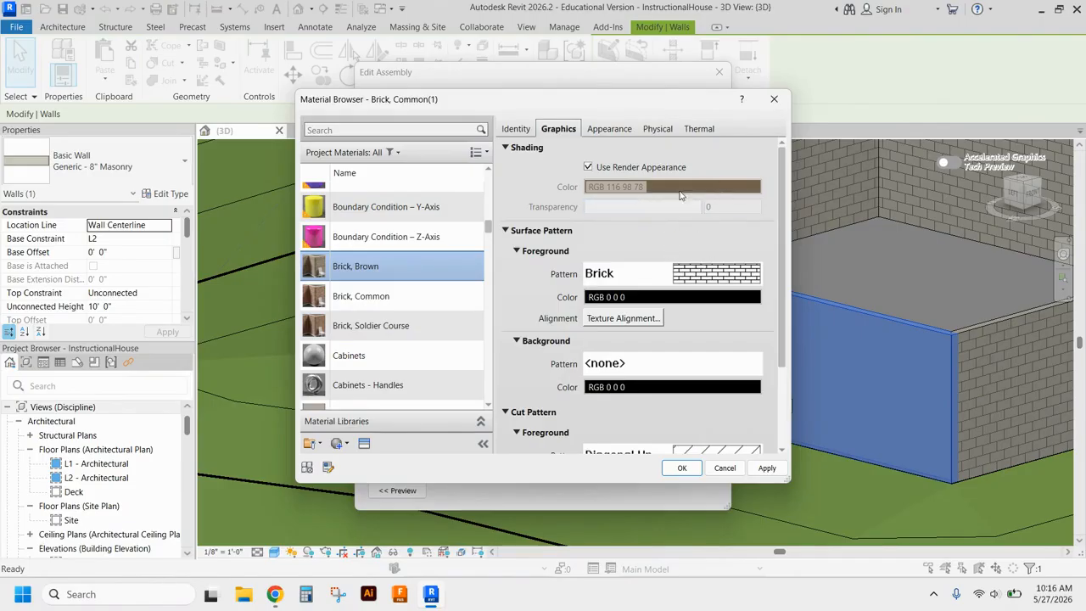
{"action": "left_click", "coordinate": [605, 129]}
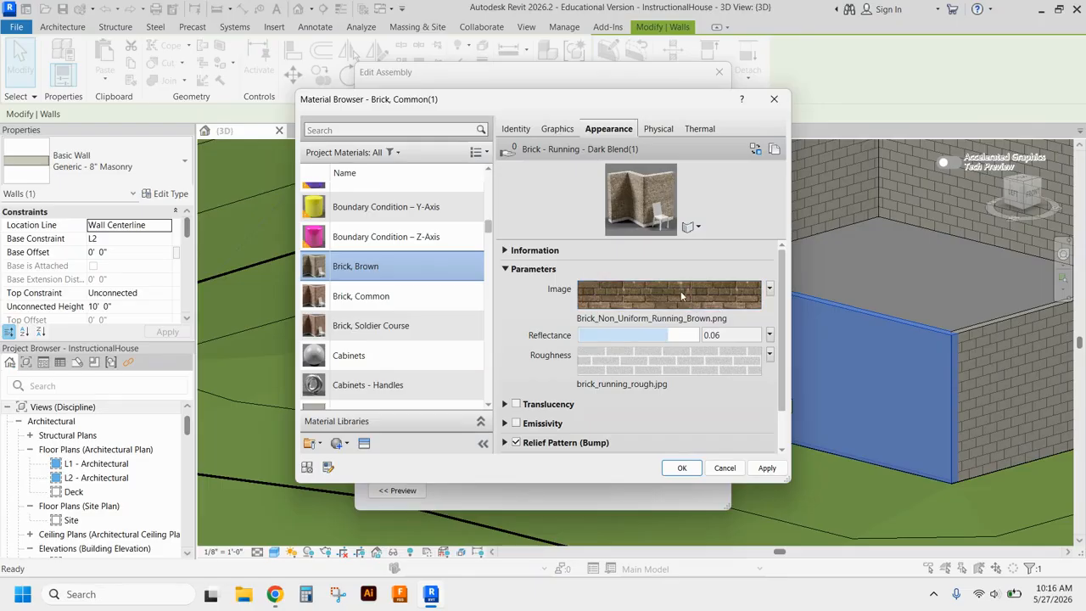
{"action": "left_click", "coordinate": [556, 132]}
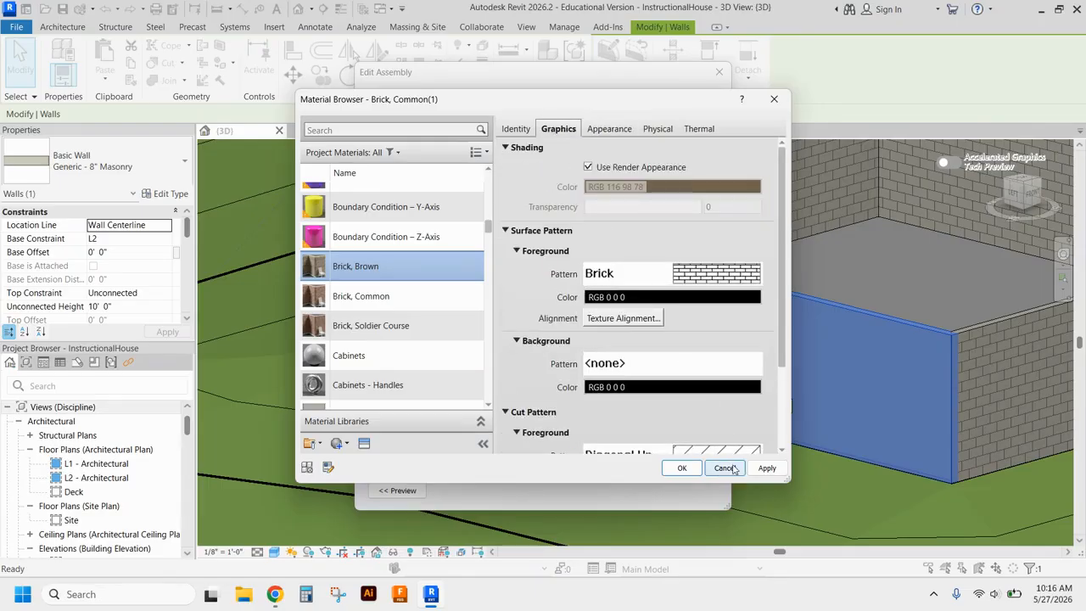
Apply Brick, Brown to the structure layer, accept the wall assembly and type edits, and deselect the wall
{"action": "left_click", "coordinate": [766, 467]}
{"action": "left_click", "coordinate": [689, 472]}
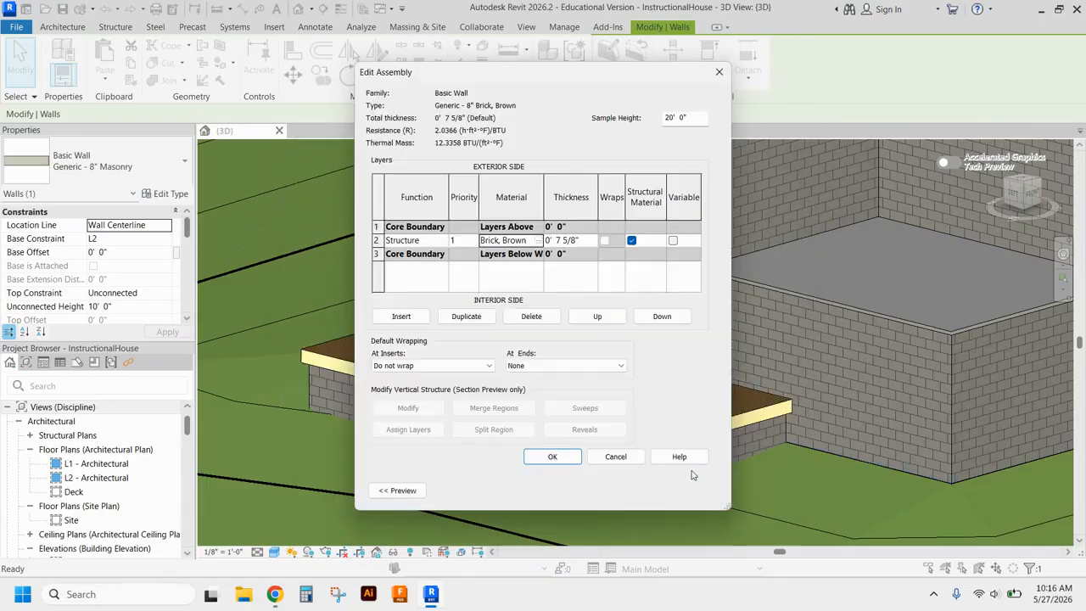
{"action": "left_click", "coordinate": [570, 456]}
{"action": "left_click", "coordinate": [523, 490]}
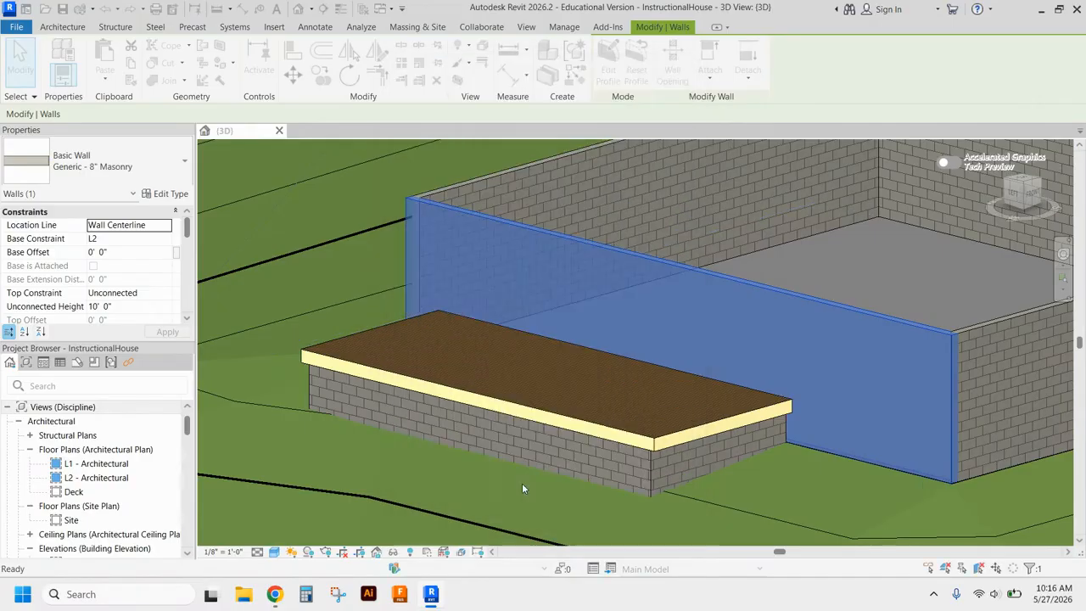
{"action": "left_click", "coordinate": [822, 485]}
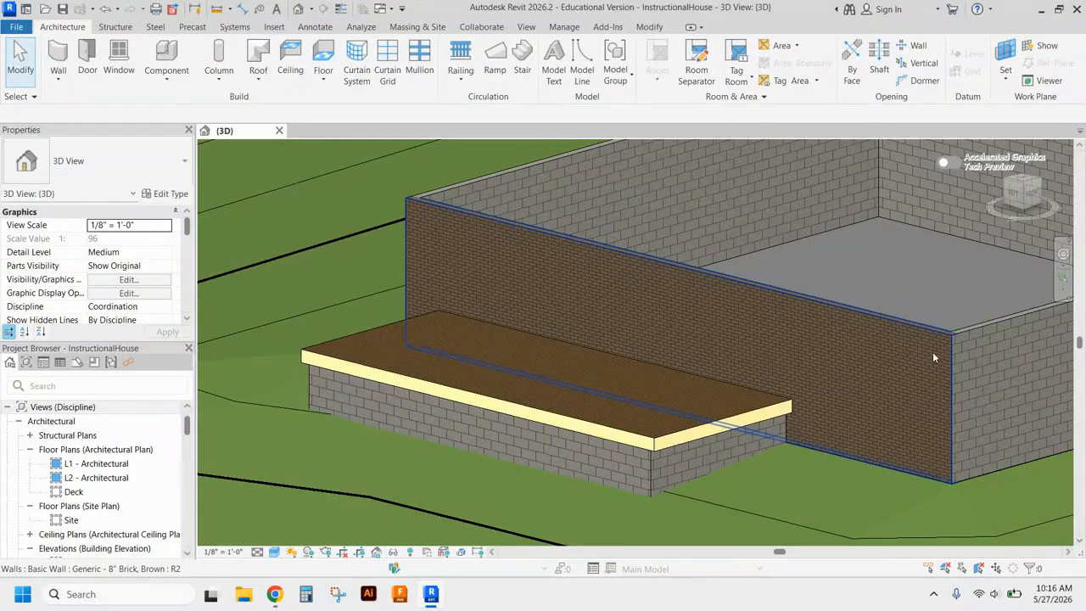
Inspect the brick surface on the long wall behind the deck, both close up and from farther away
{"action": "scroll", "coordinate": [933, 358], "scroll_direction": "up", "scroll_amount": 4}
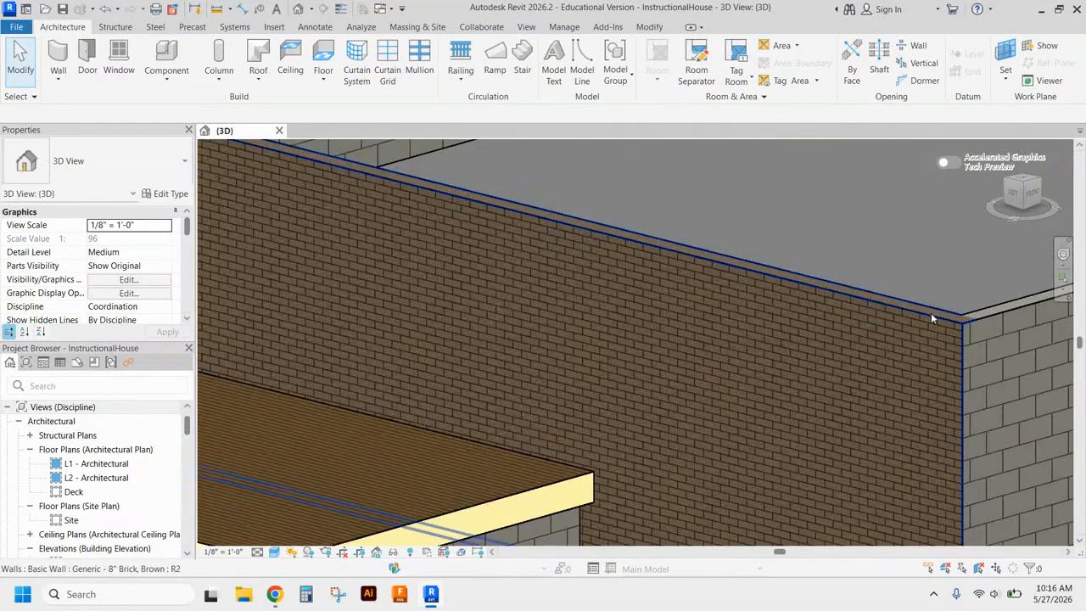
{"action": "scroll", "coordinate": [763, 322], "scroll_direction": "down", "scroll_amount": 6}
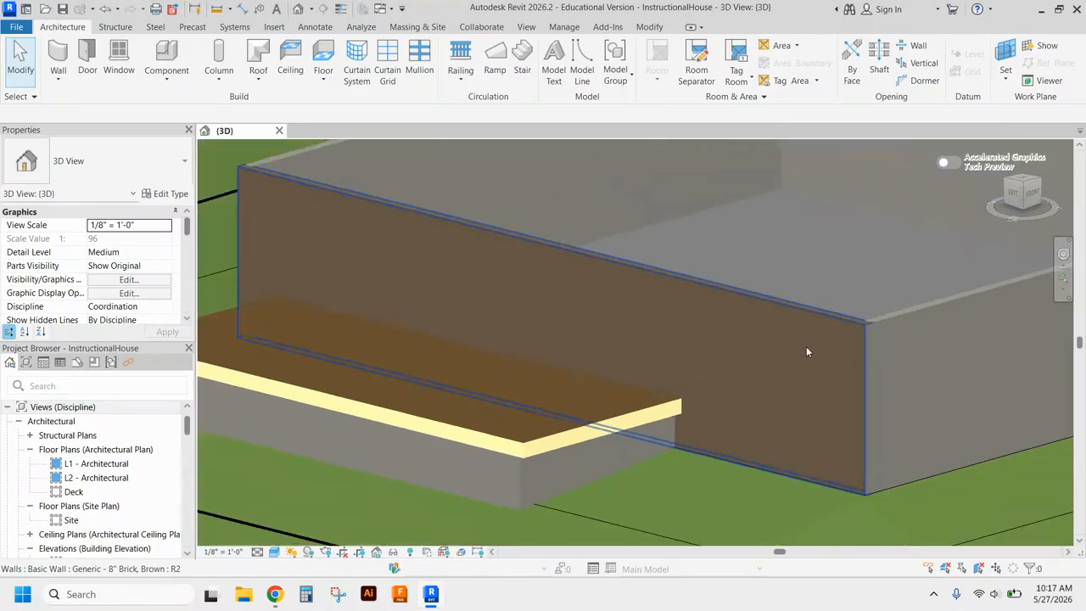
{"action": "scroll", "coordinate": [463, 287], "scroll_direction": "up", "scroll_amount": 1}
{"action": "scroll", "coordinate": [463, 289], "scroll_direction": "down", "scroll_amount": 5}
{"action": "scroll", "coordinate": [904, 356], "scroll_direction": "up", "scroll_amount": 1}
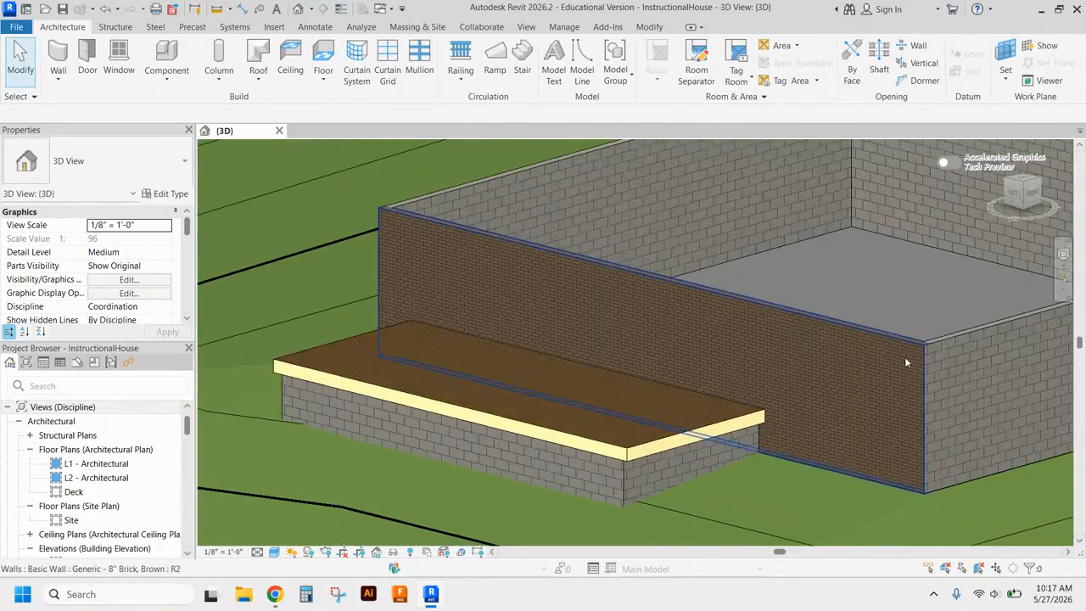
{"action": "scroll", "coordinate": [933, 361], "scroll_direction": "up", "scroll_amount": 4}
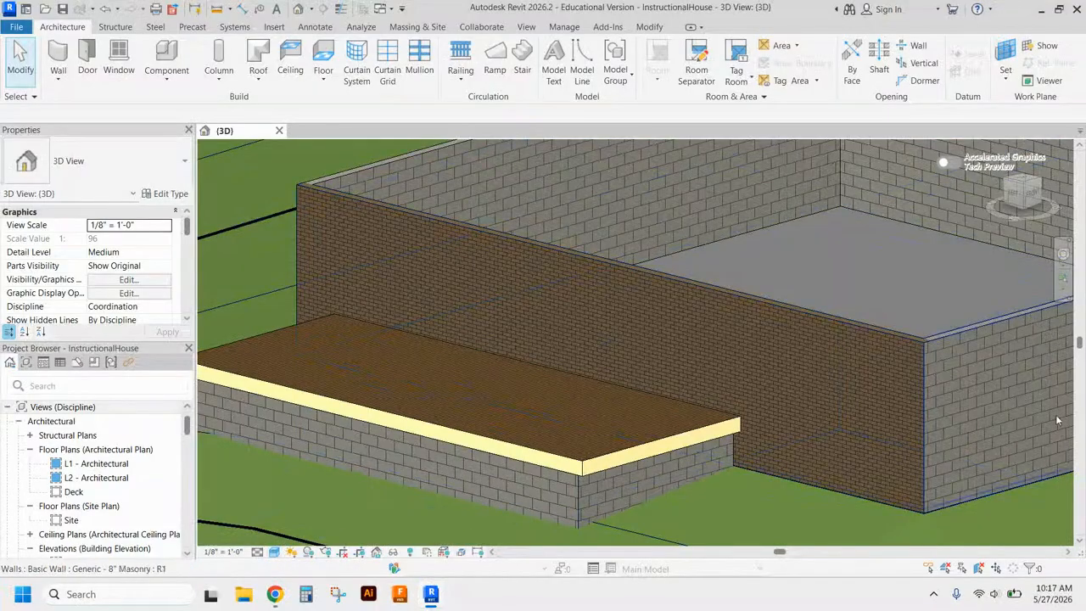
{"action": "scroll", "coordinate": [925, 357], "scroll_direction": "up", "scroll_amount": 4}
{"action": "scroll", "coordinate": [833, 349], "scroll_direction": "up", "scroll_amount": 3}
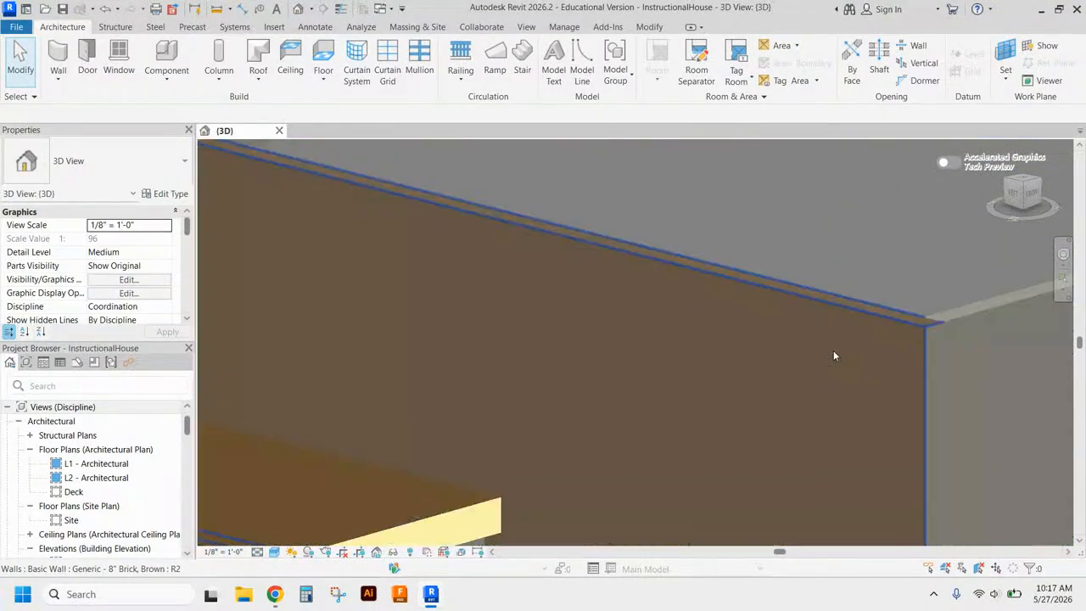
{"action": "scroll", "coordinate": [984, 377], "scroll_direction": "down", "scroll_amount": 5}
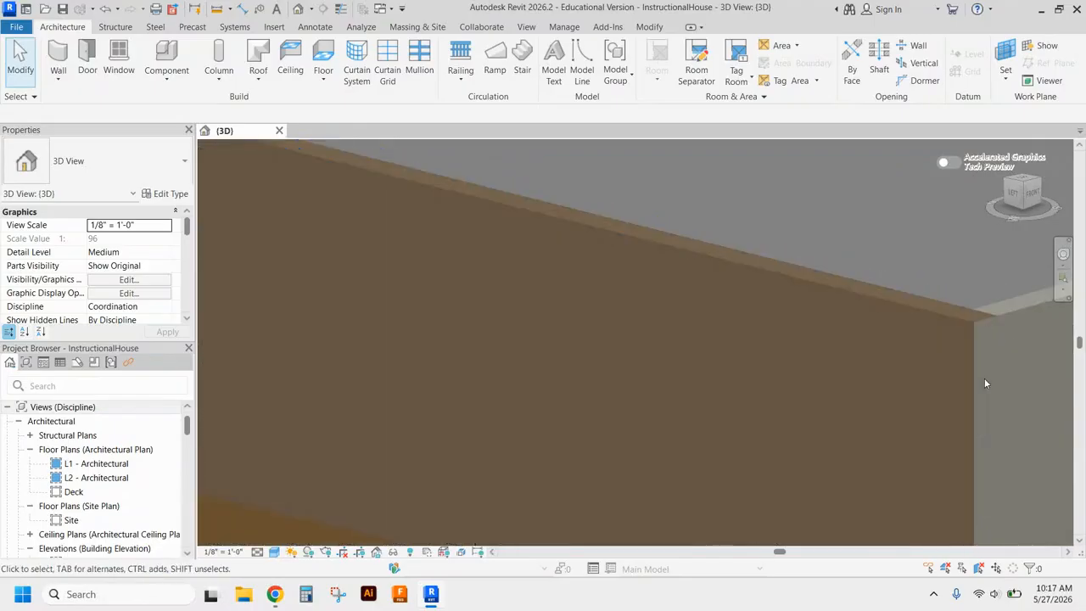
{"action": "middle_click_drag", "start_coordinate": [851, 332], "coordinate": [806, 196], "text": "shift"}
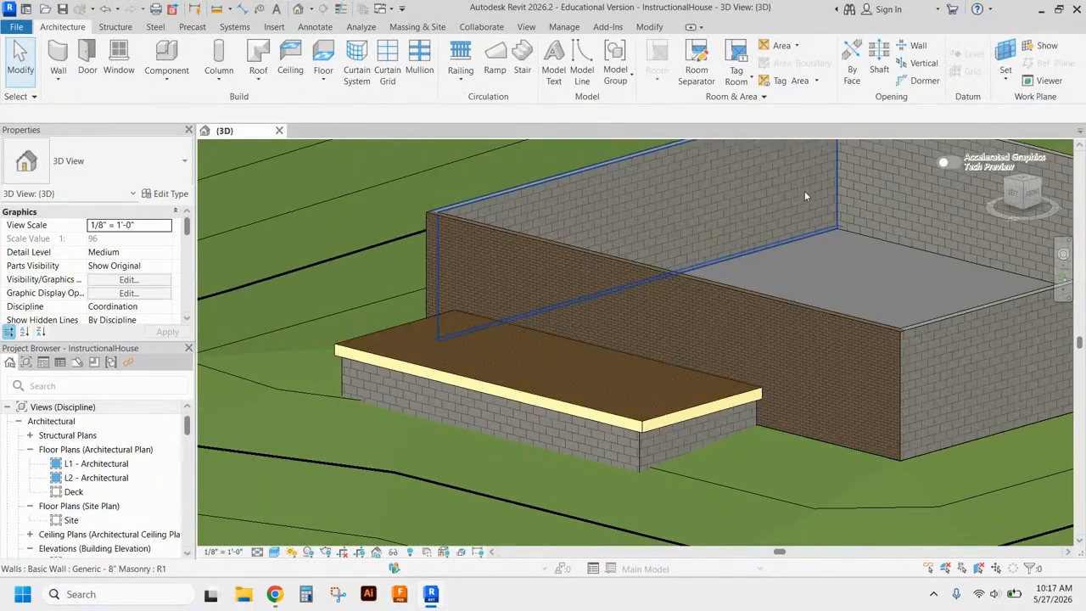
Change the house's three remaining upper masonry walls to the Generic - 8" Brick, Brown type and deselect them
{"action": "left_click", "coordinate": [637, 170]}
{"action": "key", "text": "Tab"}
{"action": "left_click", "coordinate": [653, 178]}
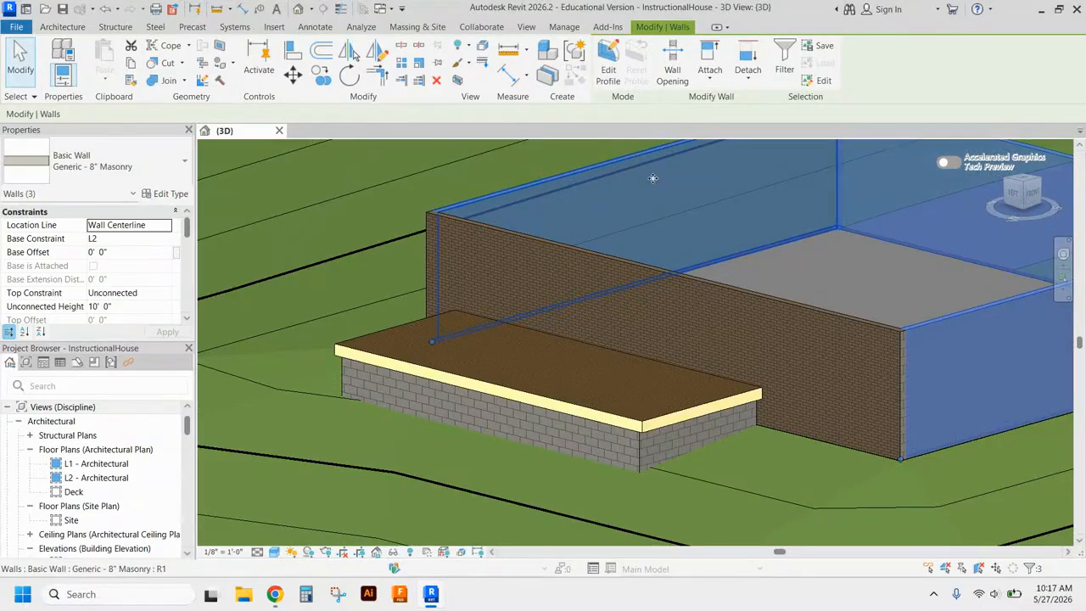
{"action": "left_click", "coordinate": [158, 168]}
{"action": "scroll", "coordinate": [150, 259], "scroll_direction": "up", "scroll_amount": 1}
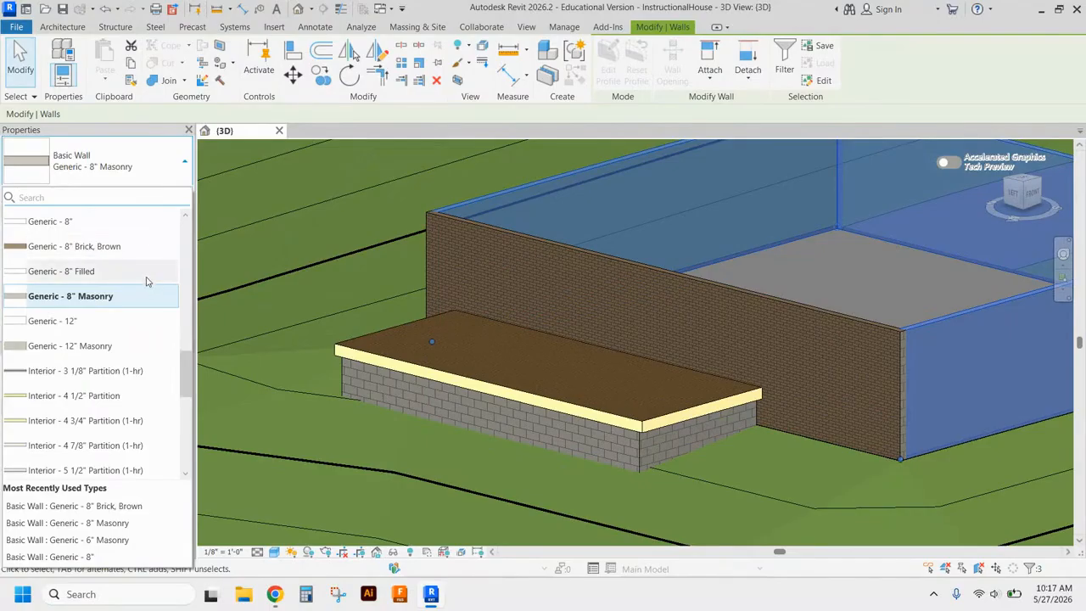
{"action": "left_click", "coordinate": [148, 248]}
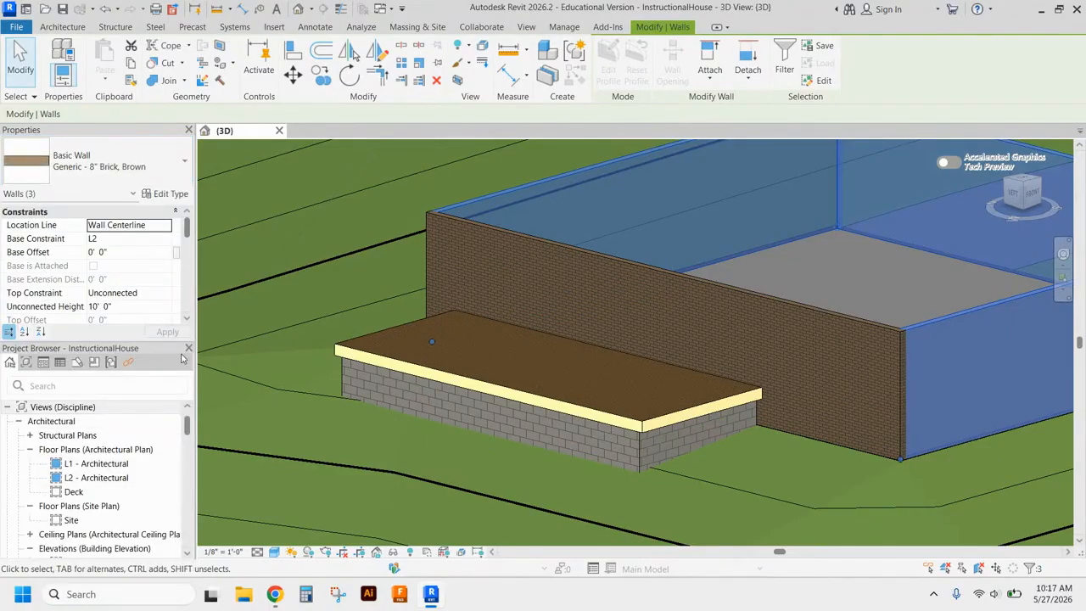
{"action": "key", "text": "Escape"}
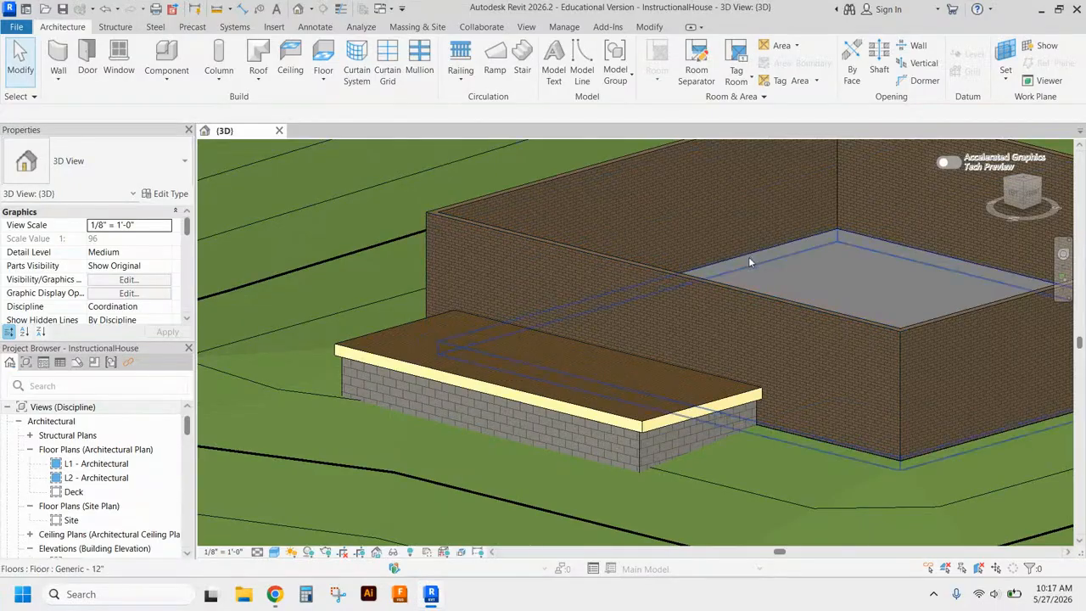
Set the 3D view's visual style to display realistic material textures
{"action": "scroll", "coordinate": [748, 256], "scroll_direction": "up", "scroll_amount": 2}
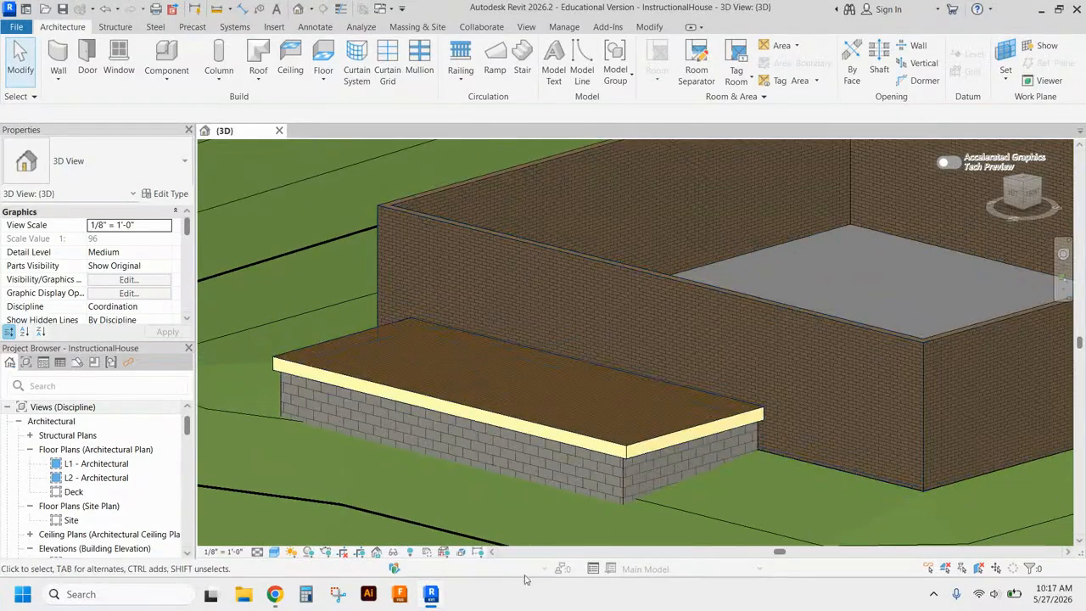
{"action": "left_click", "coordinate": [274, 552]}
{"action": "left_click", "coordinate": [277, 546]}
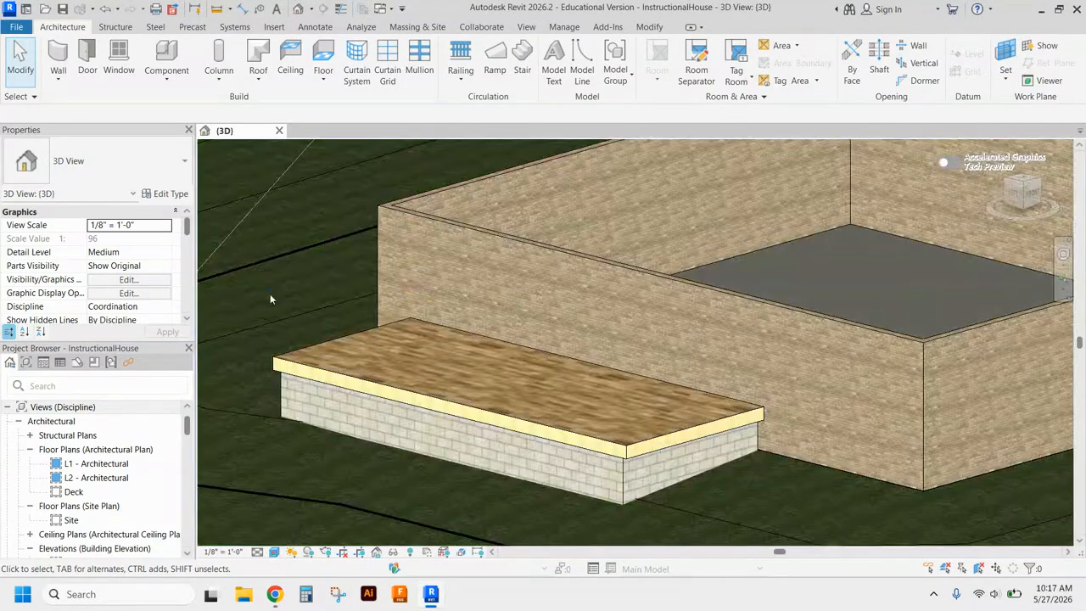
Inspect the rendered brown brick texture on the long wall beside the deck, close up and from farther away
{"action": "scroll", "coordinate": [840, 404], "scroll_direction": "up", "scroll_amount": 2}
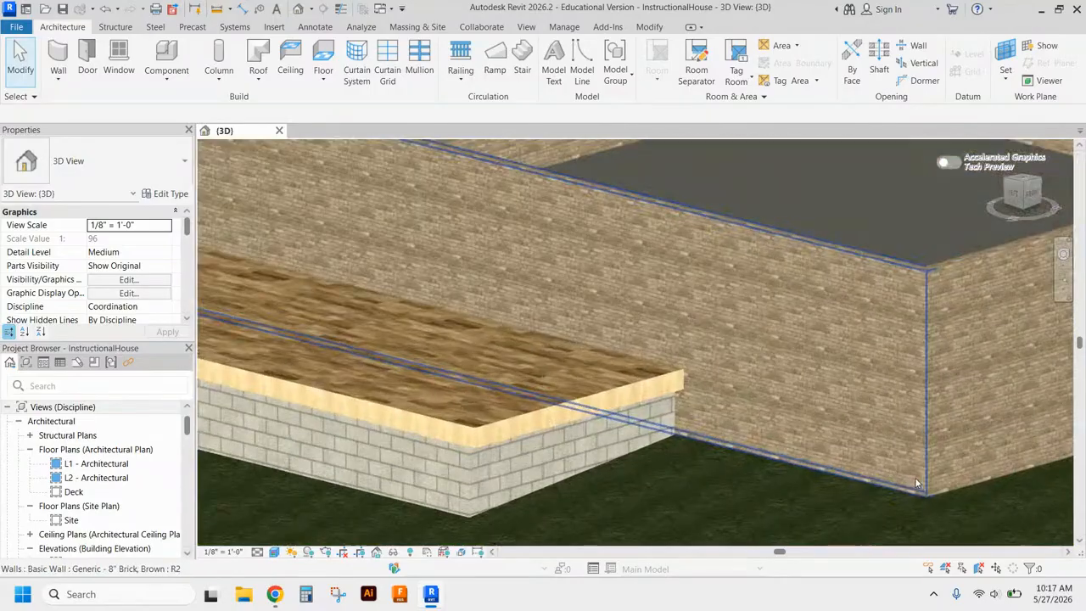
{"action": "scroll", "coordinate": [762, 368], "scroll_direction": "up", "scroll_amount": 4}
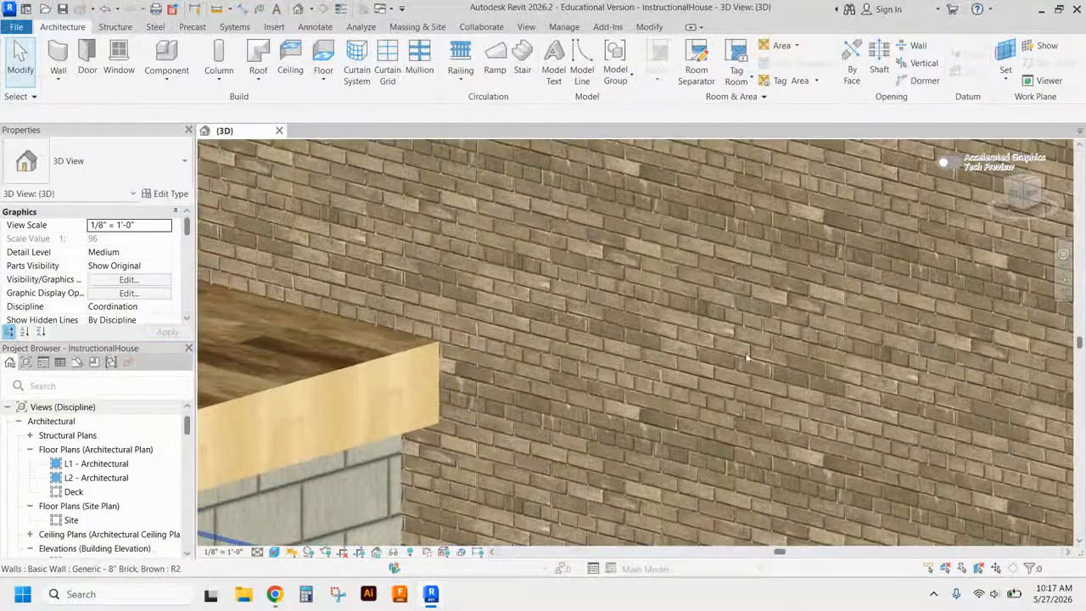
{"action": "scroll", "coordinate": [731, 356], "scroll_direction": "down", "scroll_amount": 3}
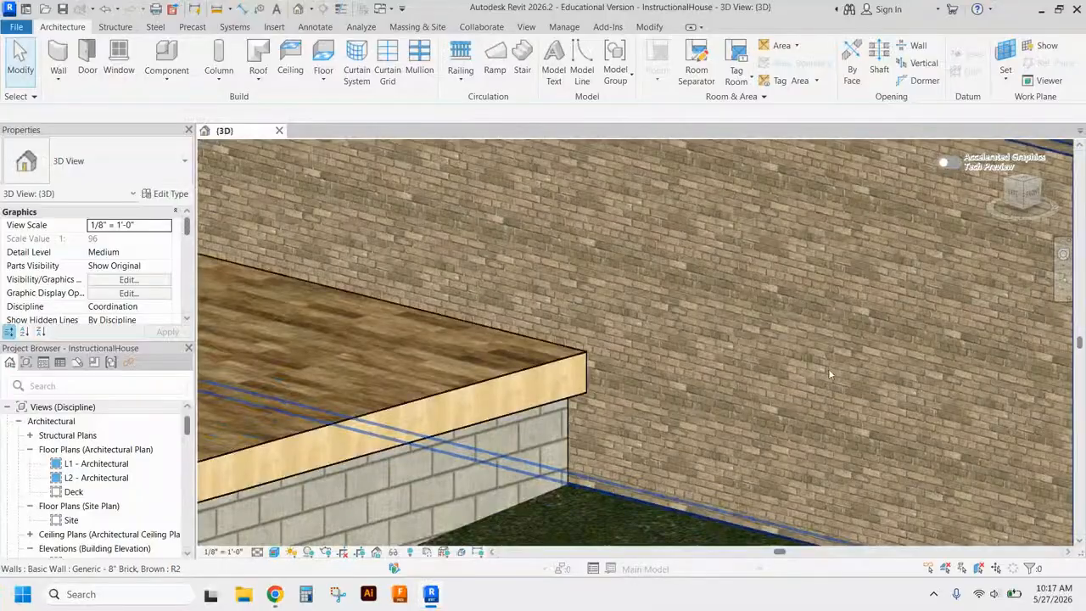
{"action": "scroll", "coordinate": [865, 361], "scroll_direction": "down", "scroll_amount": 4}
Examine the deck's wood surface, its pale edge faces and the block walls beneath it at the front corner
{"action": "scroll", "coordinate": [487, 381], "scroll_direction": "up", "scroll_amount": 3}
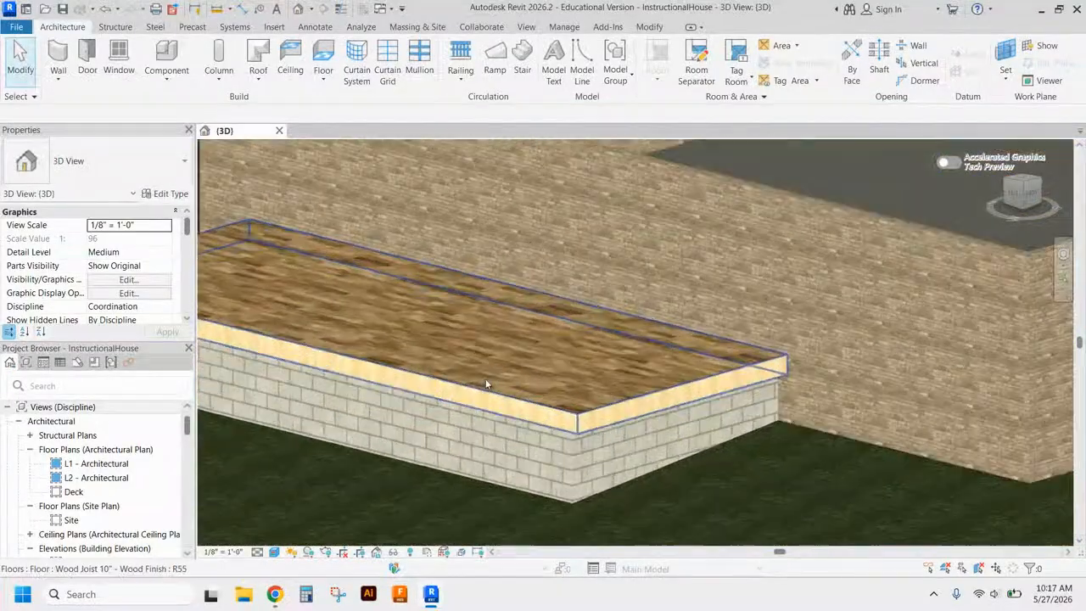
{"action": "scroll", "coordinate": [571, 382], "scroll_direction": "up", "scroll_amount": 3}
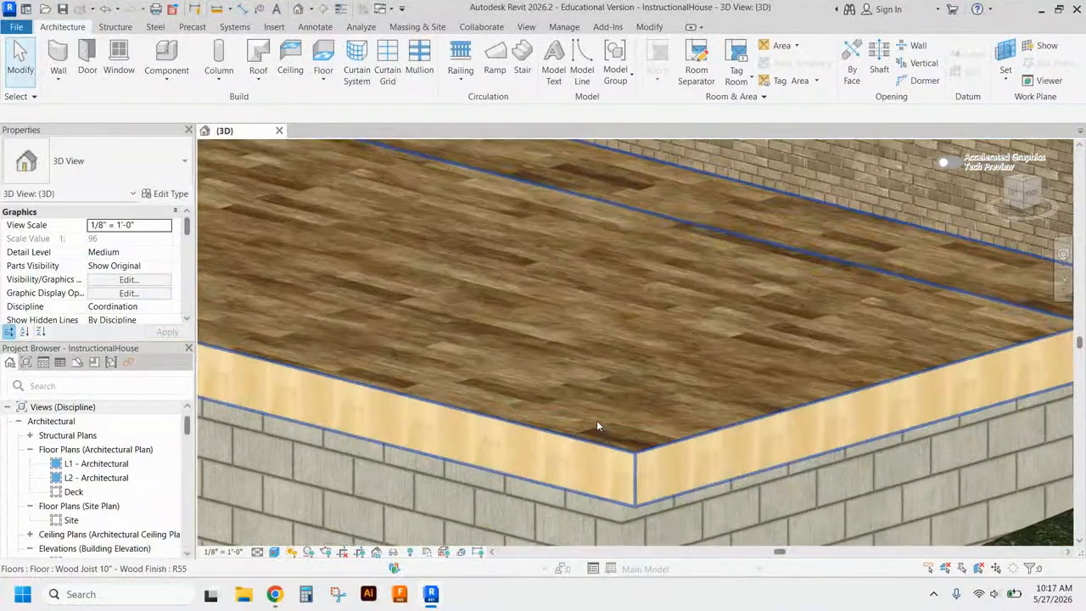
{"action": "scroll", "coordinate": [654, 390], "scroll_direction": "down", "scroll_amount": 4}
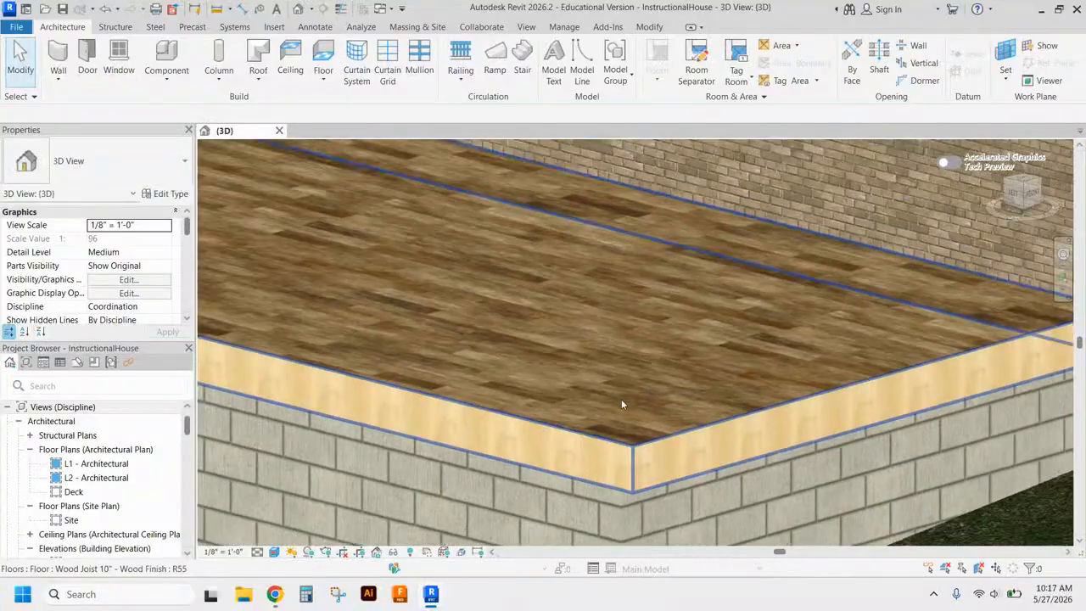
{"action": "scroll", "coordinate": [688, 370], "scroll_direction": "down", "scroll_amount": 1}
{"action": "scroll", "coordinate": [788, 395], "scroll_direction": "down", "scroll_amount": 1}
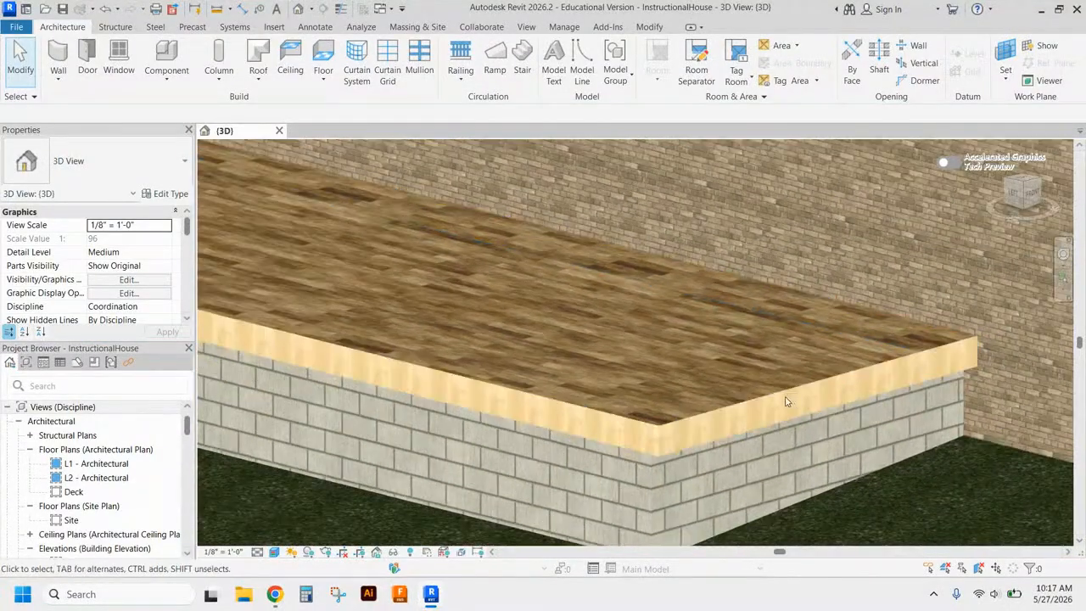
{"action": "scroll", "coordinate": [688, 400], "scroll_direction": "up", "scroll_amount": 2}
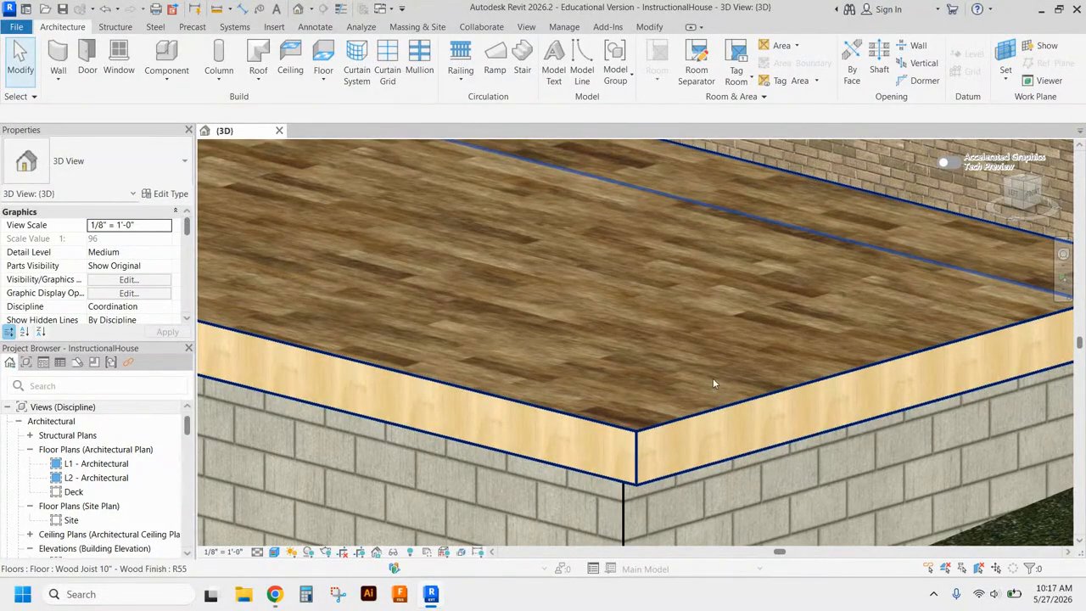
{"action": "scroll", "coordinate": [701, 397], "scroll_direction": "down", "scroll_amount": 5}
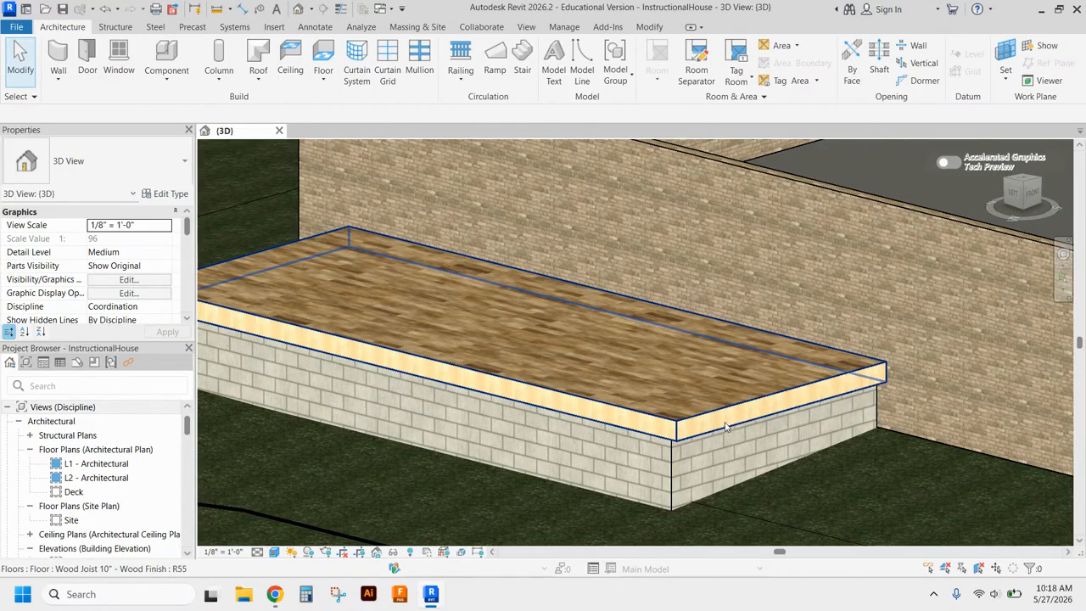
{"action": "scroll", "coordinate": [806, 392], "scroll_direction": "up", "scroll_amount": 3}
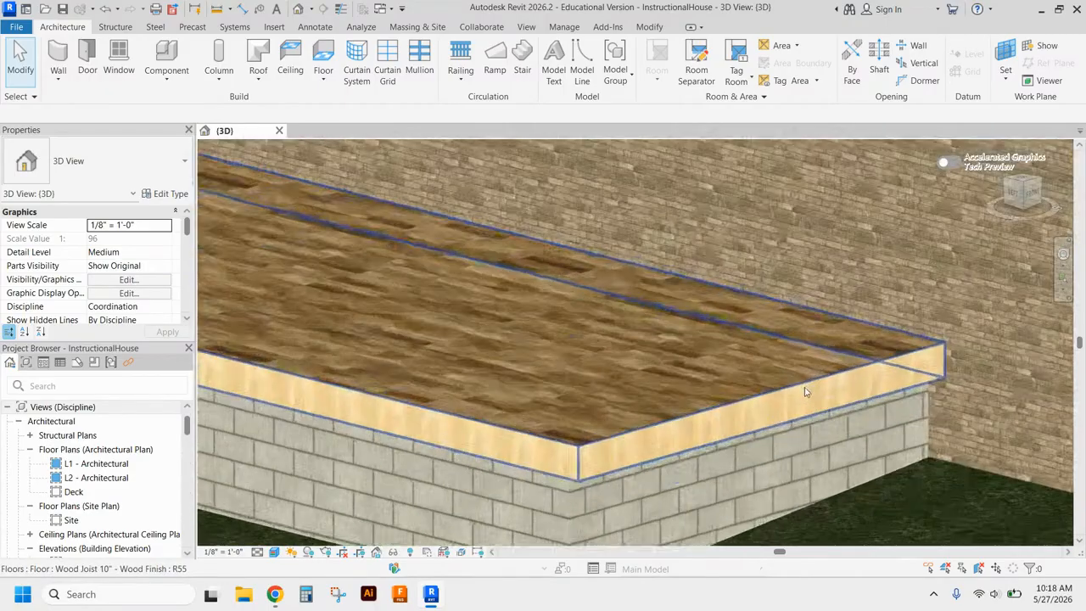
{"action": "scroll", "coordinate": [594, 437], "scroll_direction": "up", "scroll_amount": 1}
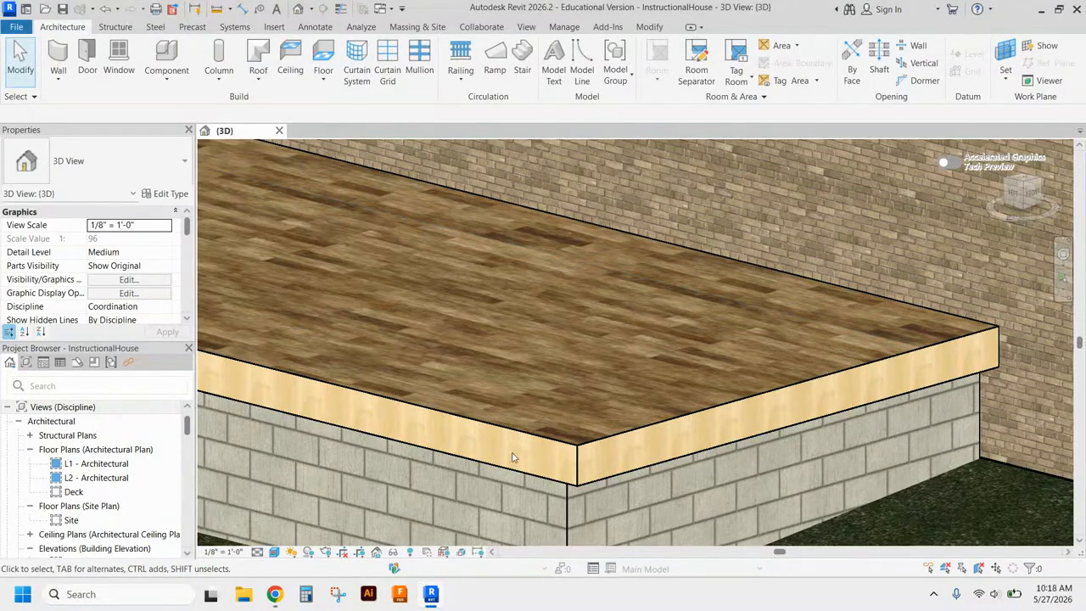
Paint the deck floor's front and side edge faces with the Oak Flooring material and finish painting
{"action": "left_click", "coordinate": [658, 420]}
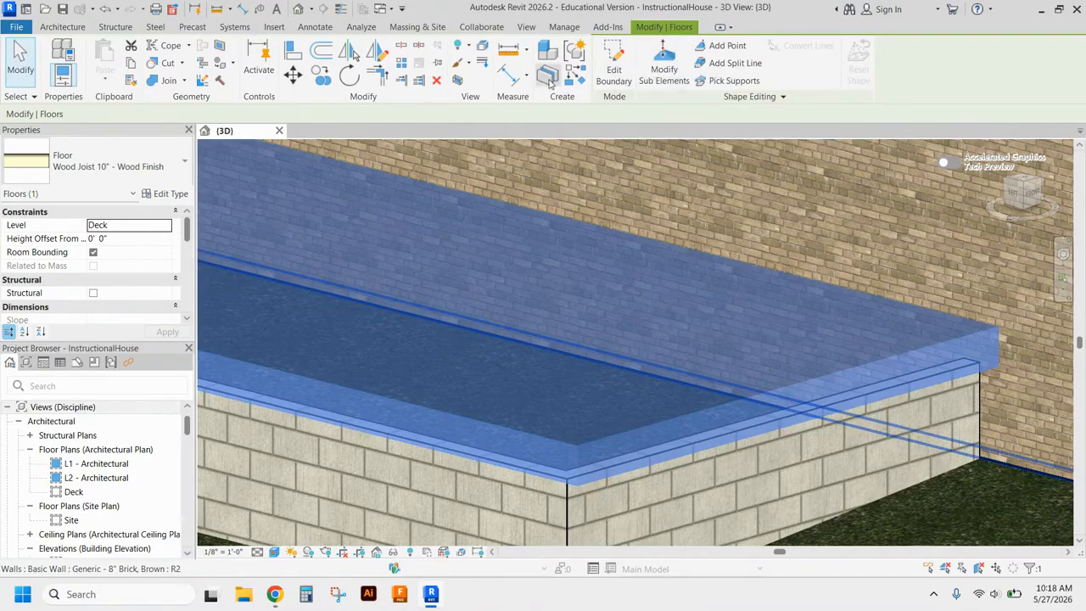
{"action": "left_click", "coordinate": [221, 68]}
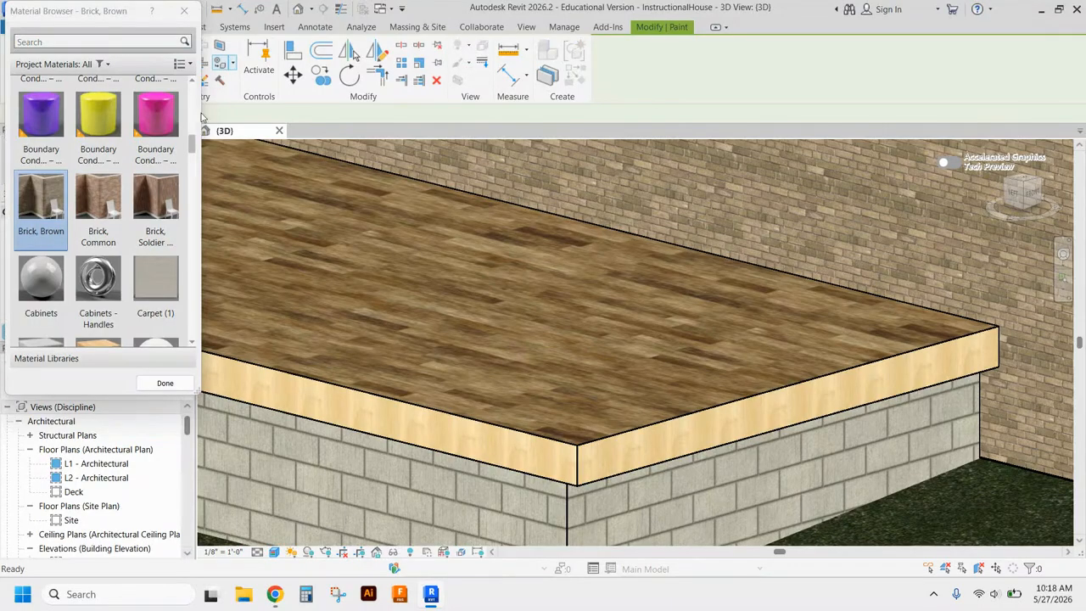
{"action": "left_click_drag", "start_coordinate": [203, 119], "coordinate": [286, 119]}
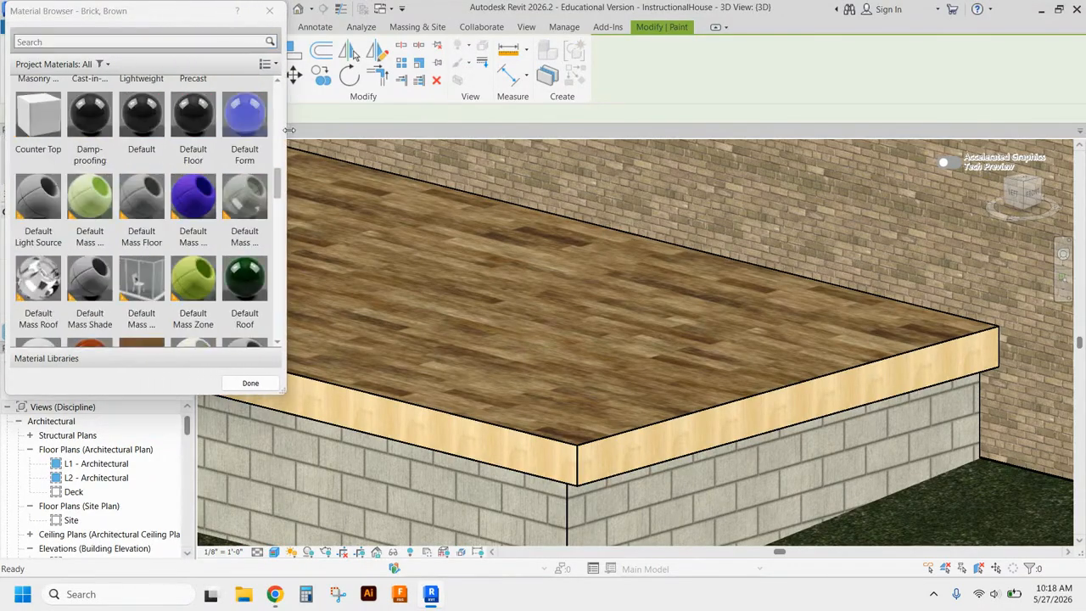
{"action": "scroll", "coordinate": [198, 166], "scroll_direction": "down", "scroll_amount": 3}
{"action": "scroll", "coordinate": [197, 166], "scroll_direction": "down", "scroll_amount": 3}
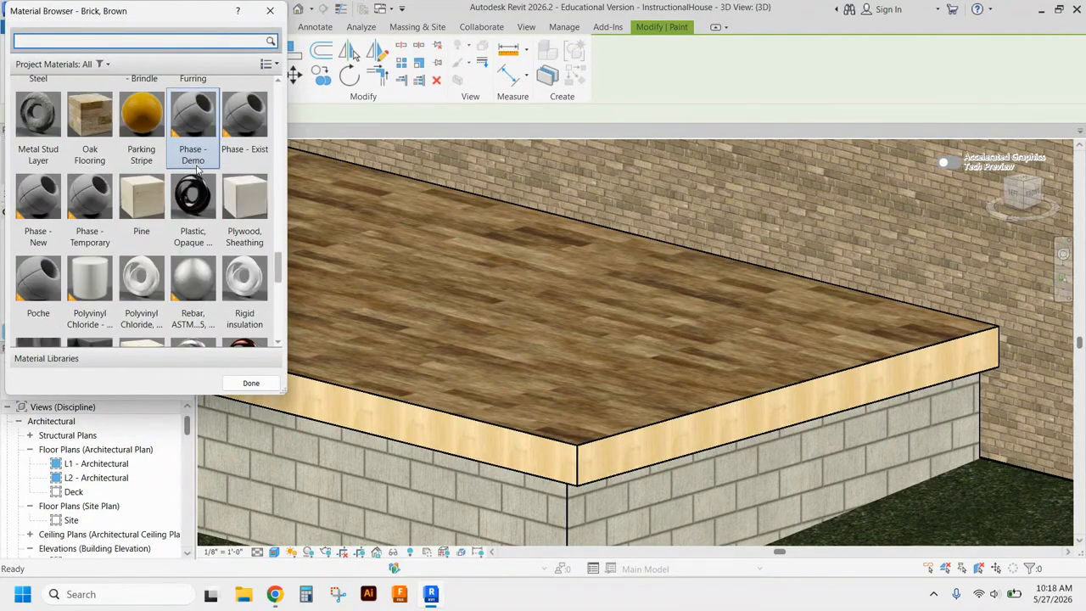
{"action": "left_click", "coordinate": [98, 125]}
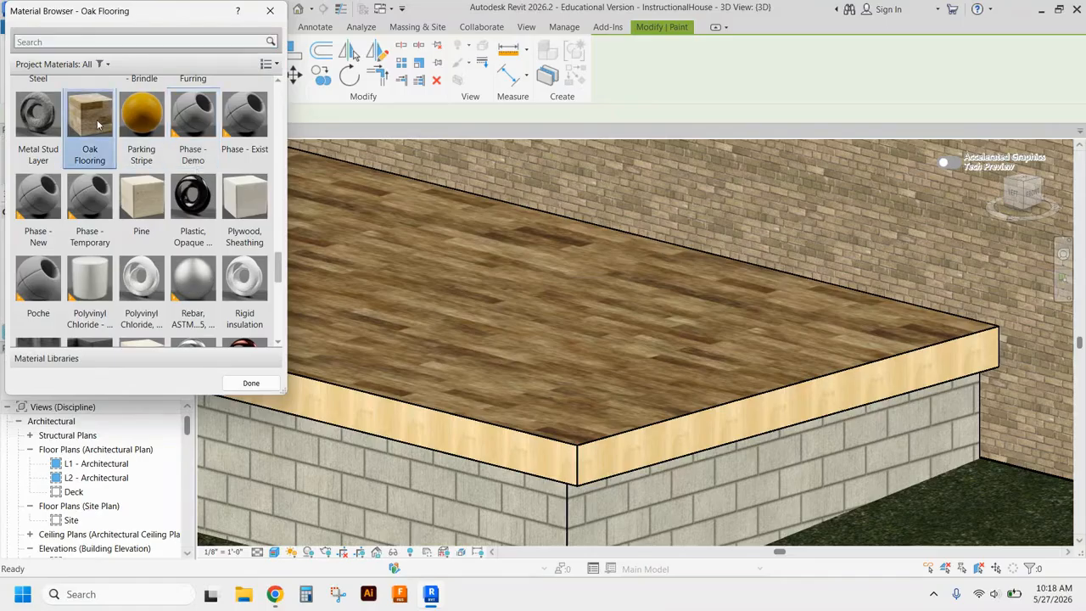
{"action": "scroll", "coordinate": [194, 289], "scroll_direction": "down", "scroll_amount": 1}
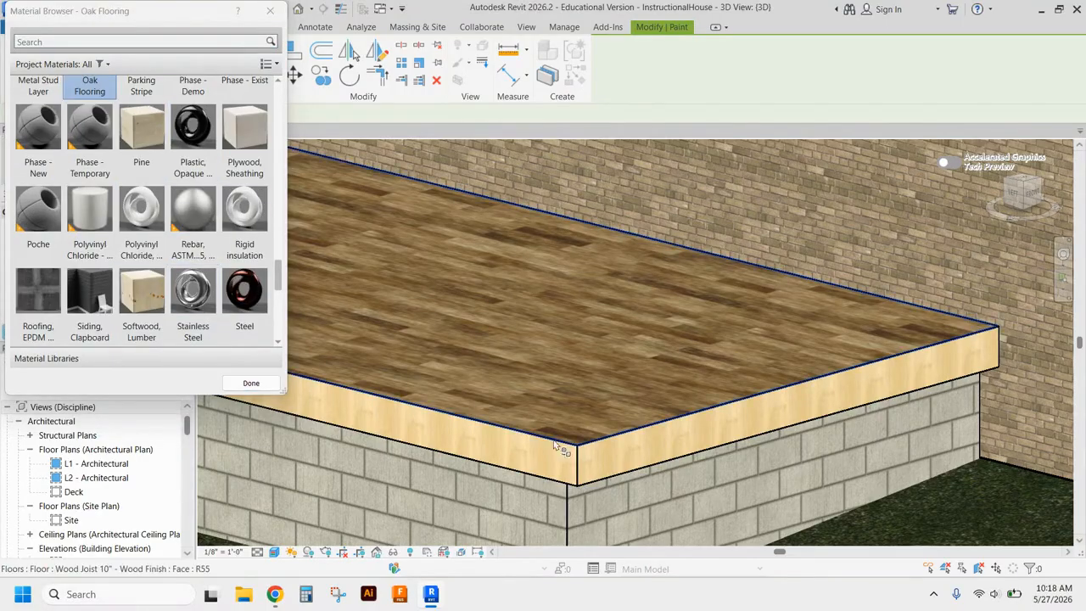
{"action": "left_click", "coordinate": [601, 458]}
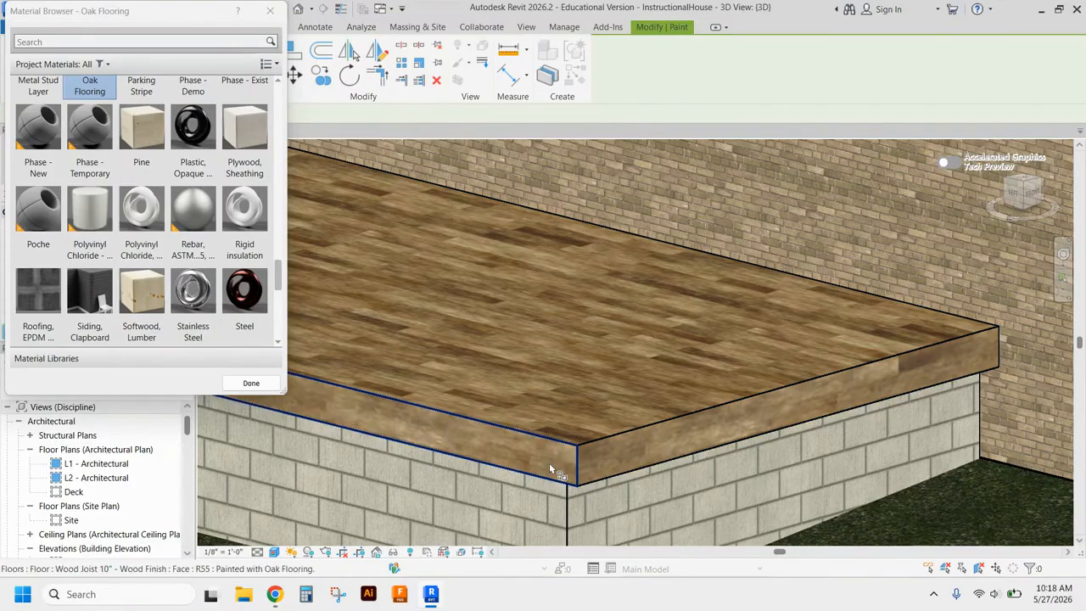
{"action": "left_click", "coordinate": [229, 384]}
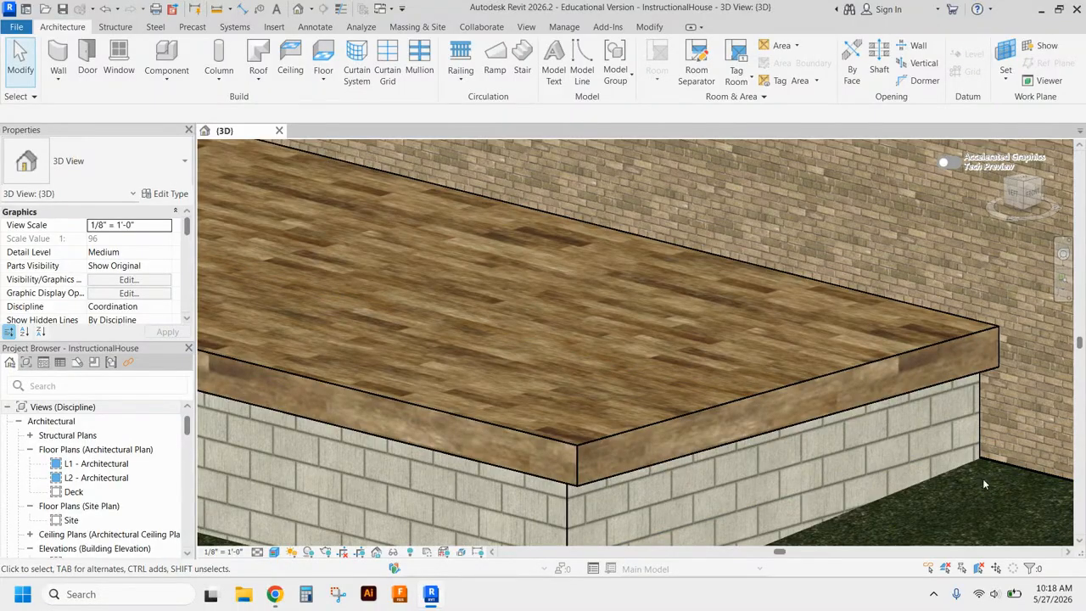
Duplicate the wall type of the deck's short supporting wall as Generic - 6" Lattice
{"action": "scroll", "coordinate": [874, 257], "scroll_direction": "down", "scroll_amount": 2}
{"action": "scroll", "coordinate": [860, 323], "scroll_direction": "down", "scroll_amount": 1}
{"action": "scroll", "coordinate": [860, 324], "scroll_direction": "down", "scroll_amount": 1}
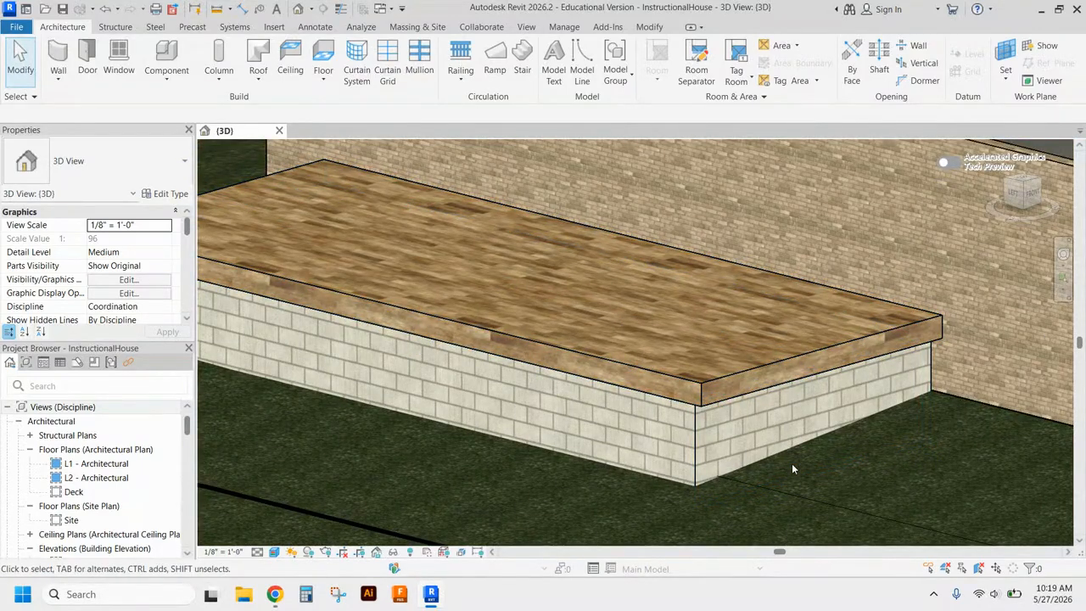
{"action": "left_click", "coordinate": [713, 445]}
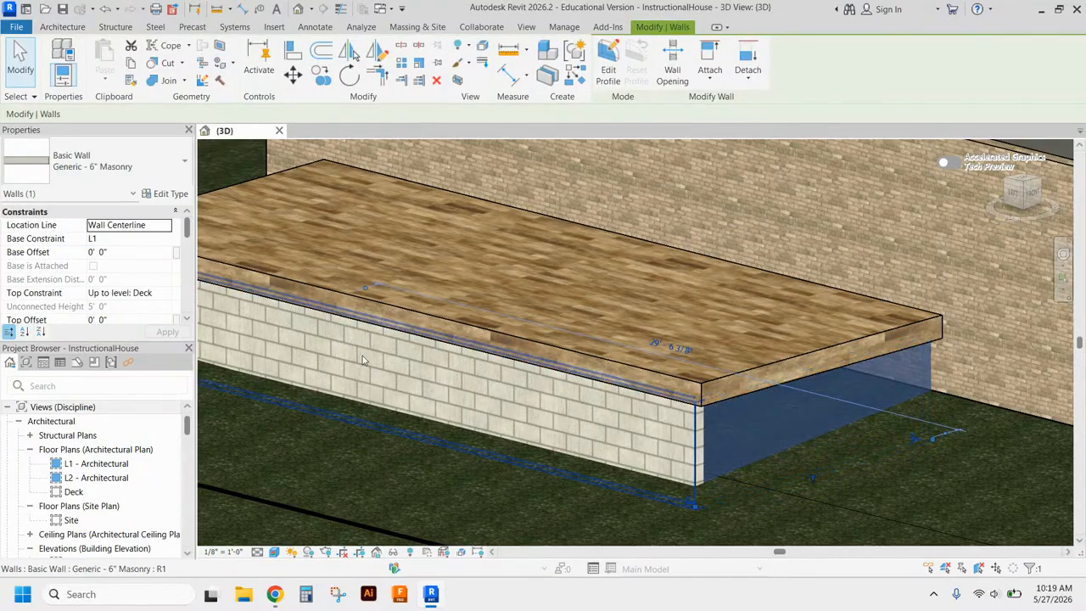
{"action": "left_click", "coordinate": [166, 195]}
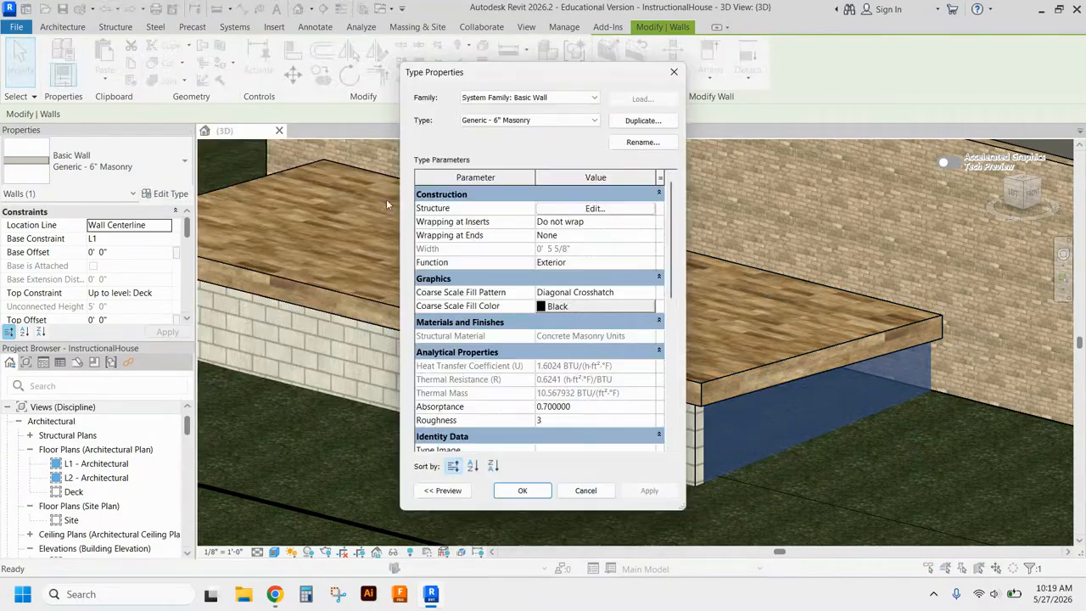
{"action": "left_click", "coordinate": [663, 124]}
{"action": "left_click", "coordinate": [542, 282]}
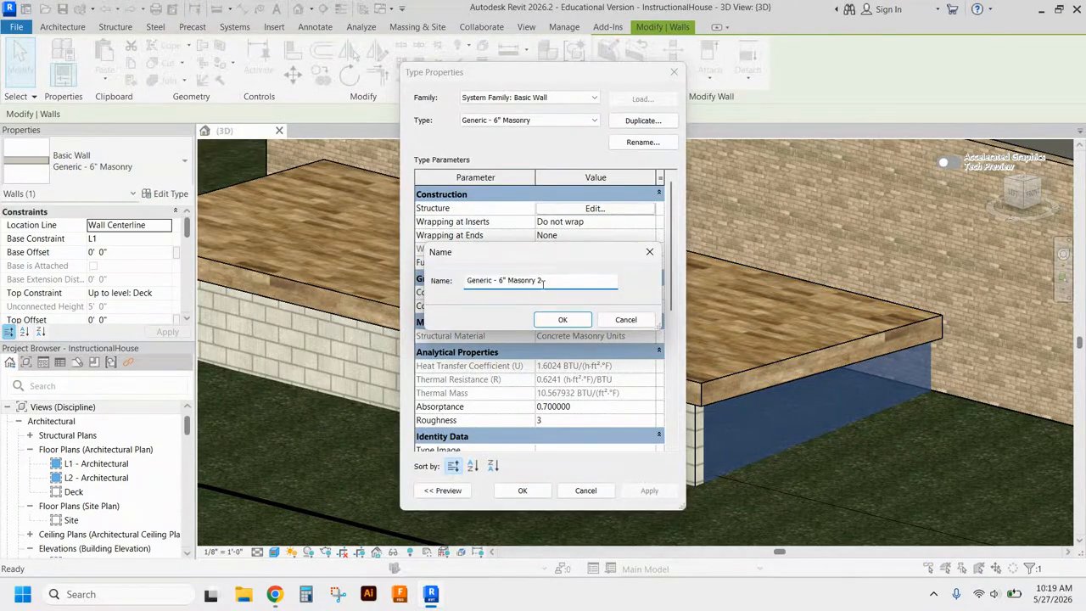
{"action": "left_click_drag", "start_coordinate": [540, 280], "coordinate": [512, 281]}
{"action": "key", "text": "BackSpace"}
{"action": "left_click", "coordinate": [564, 316]}
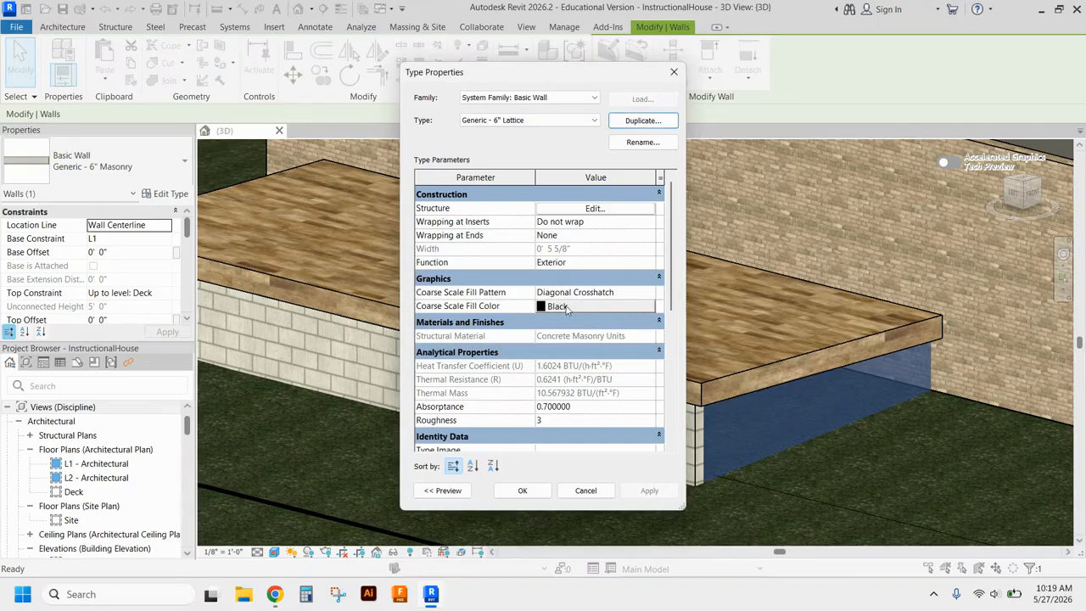
In the lattice wall's structure layer, duplicate the Concrete Masonry Units material with its assets and name the copy Deck Lattice
{"action": "left_click", "coordinate": [586, 208]}
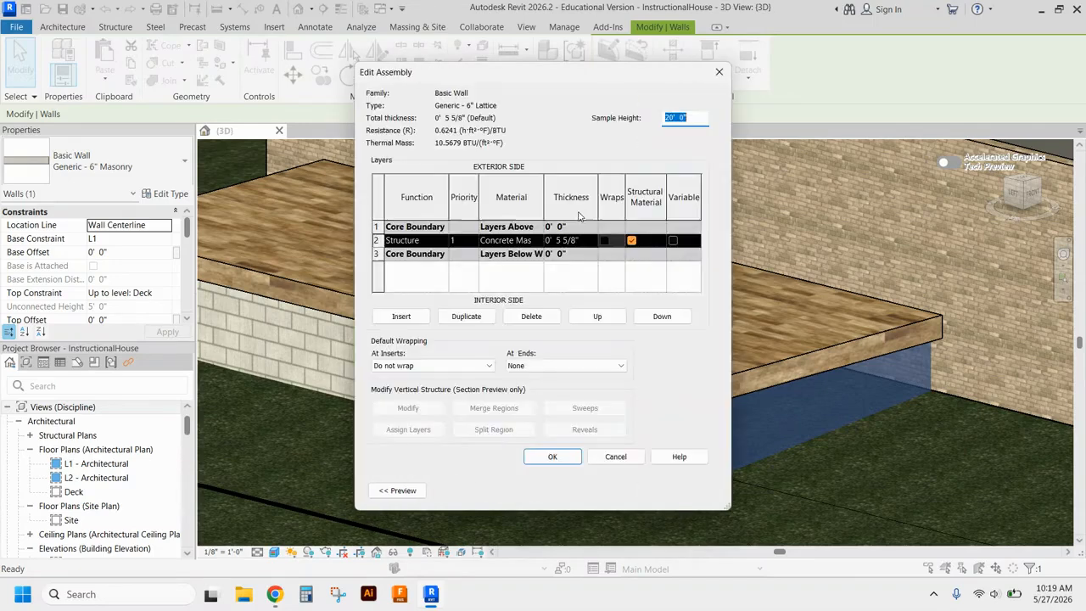
{"action": "left_click", "coordinate": [538, 244]}
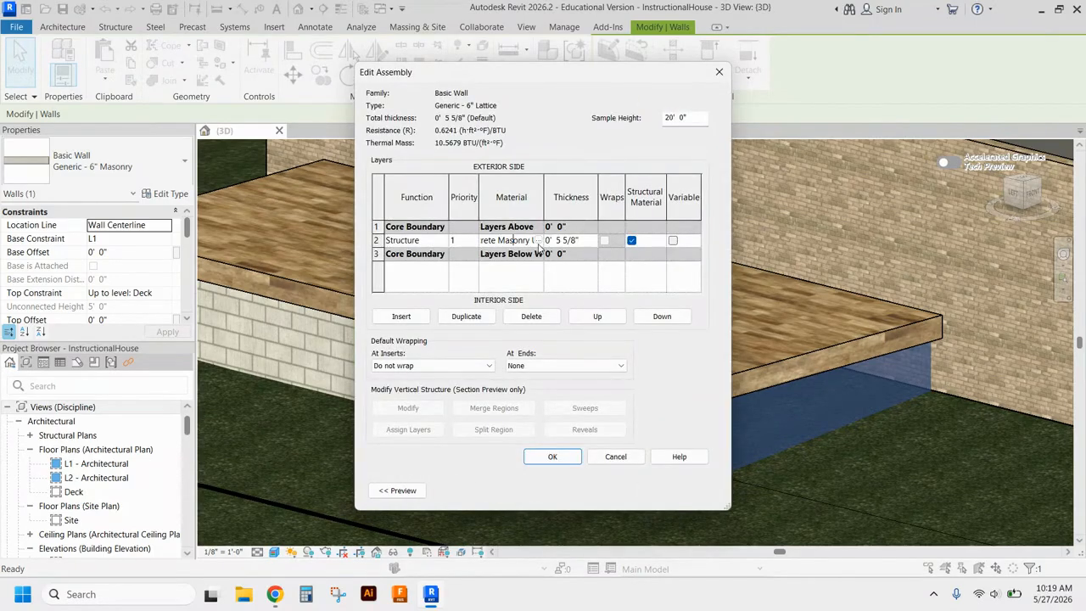
{"action": "left_click", "coordinate": [538, 242]}
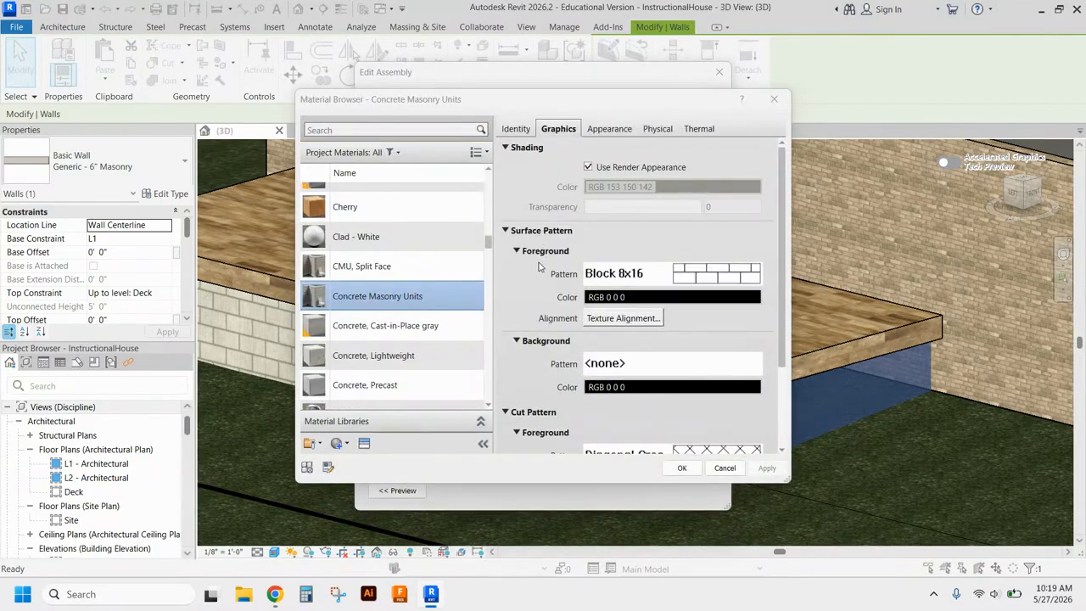
{"action": "scroll", "coordinate": [424, 305], "scroll_direction": "down", "scroll_amount": 1}
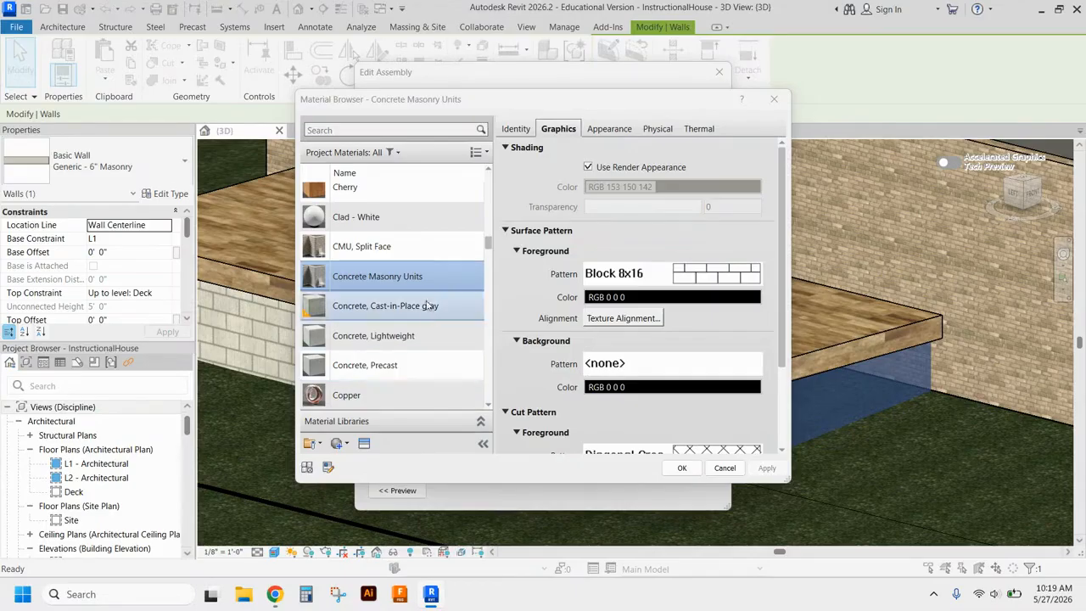
{"action": "left_click", "coordinate": [343, 444]}
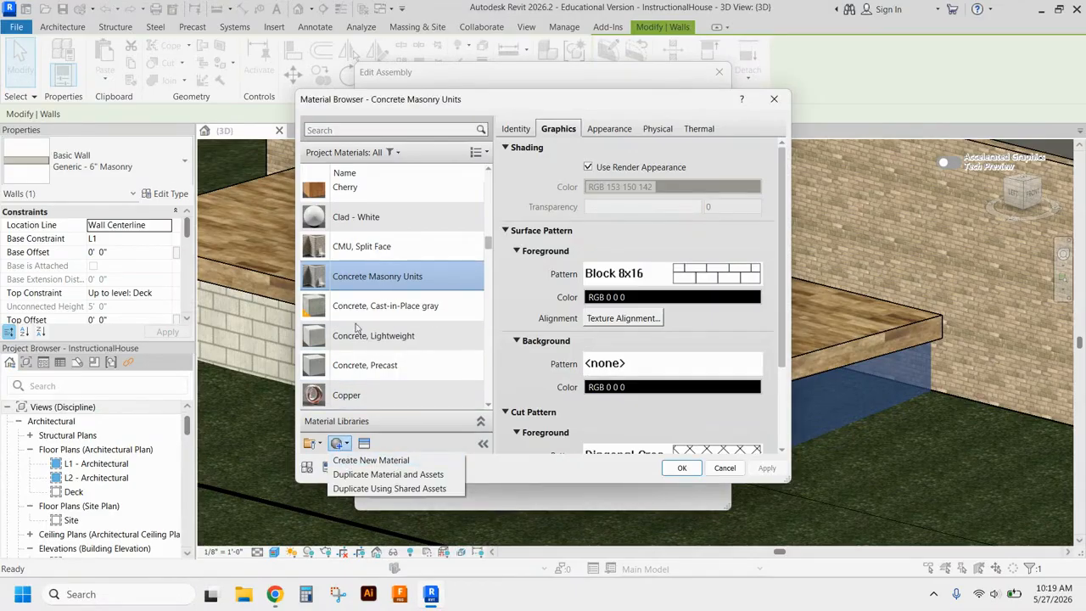
{"action": "left_click", "coordinate": [353, 474]}
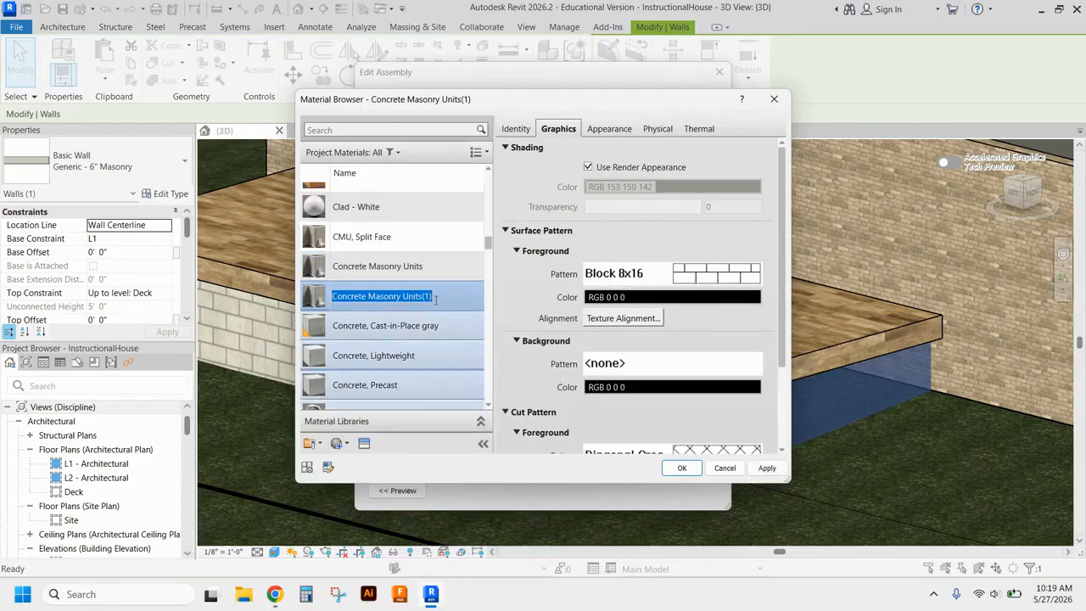
{"action": "type", "text": "Deck Latti"}
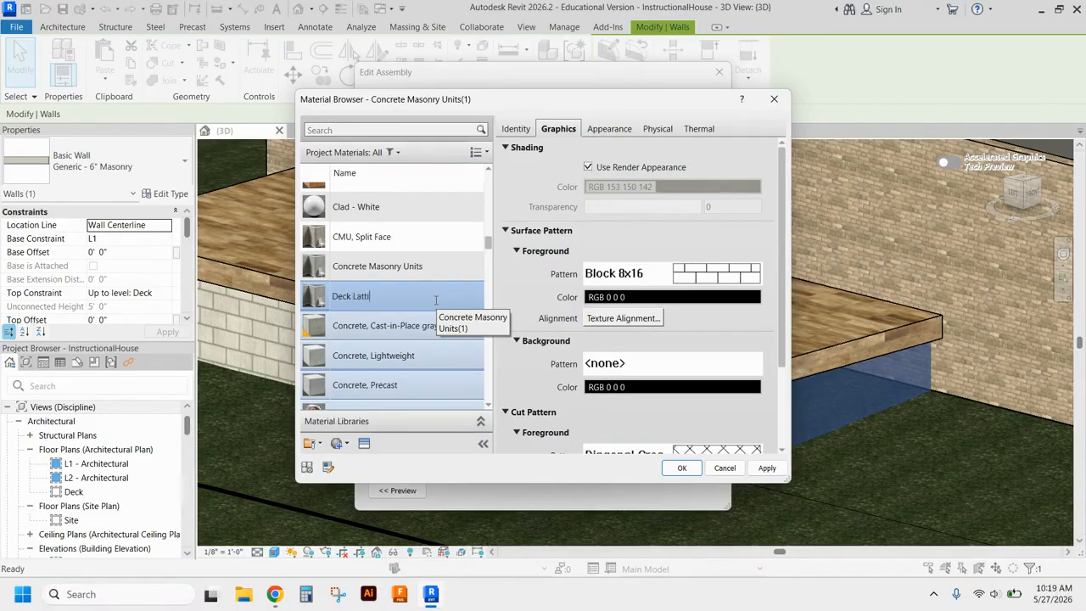
{"action": "type", "text": "ce"}
{"action": "key", "text": "Return"}
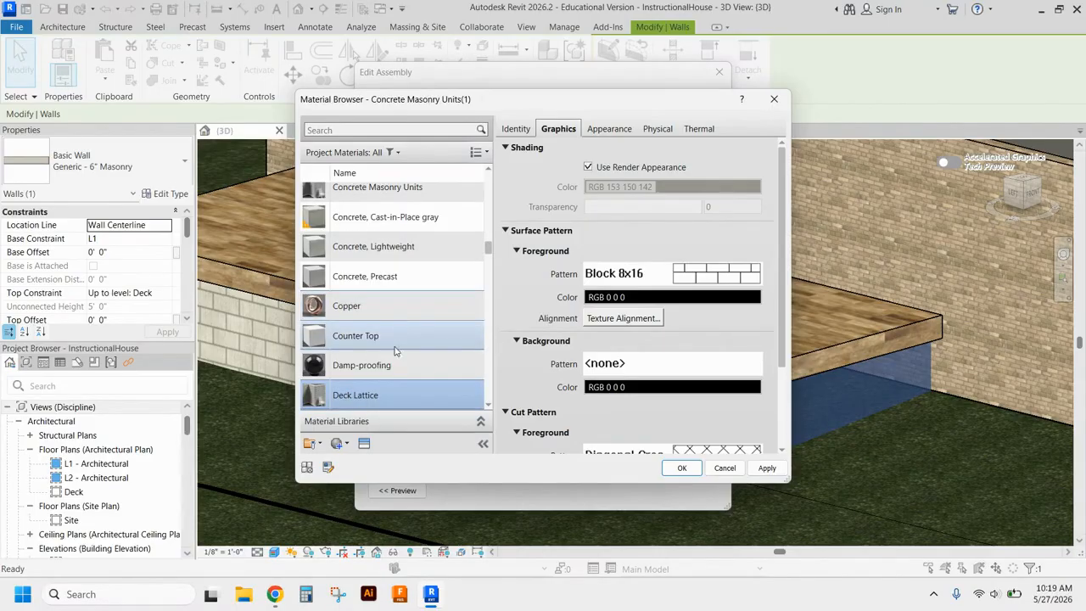
Replace the Deck Lattice appearance image with mesh_square_small_cutout.png from the Mats texture folder
{"action": "left_click", "coordinate": [615, 128]}
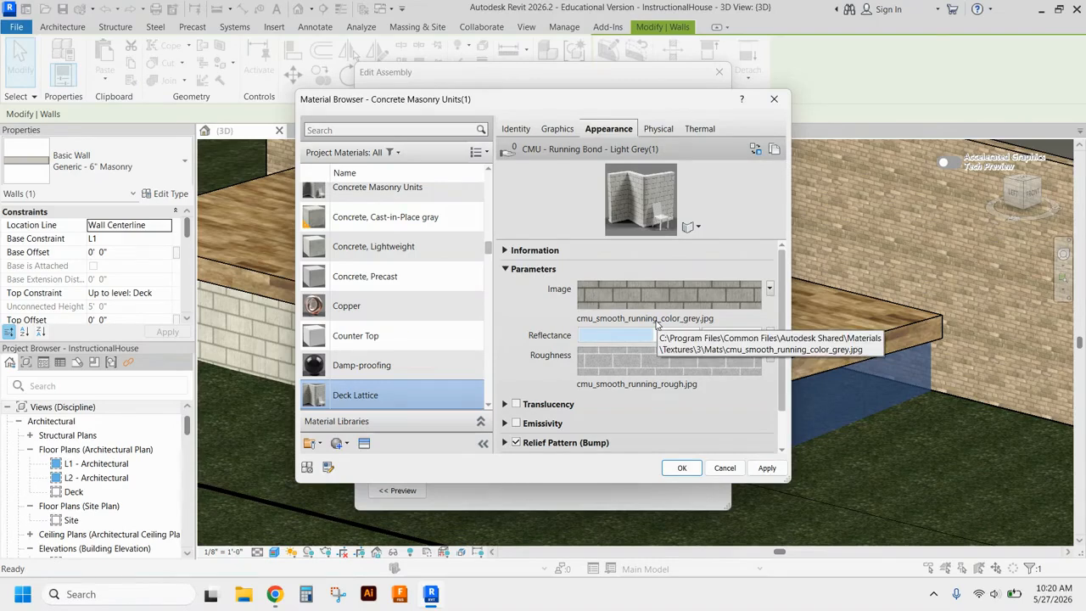
{"action": "left_click", "coordinate": [656, 320]}
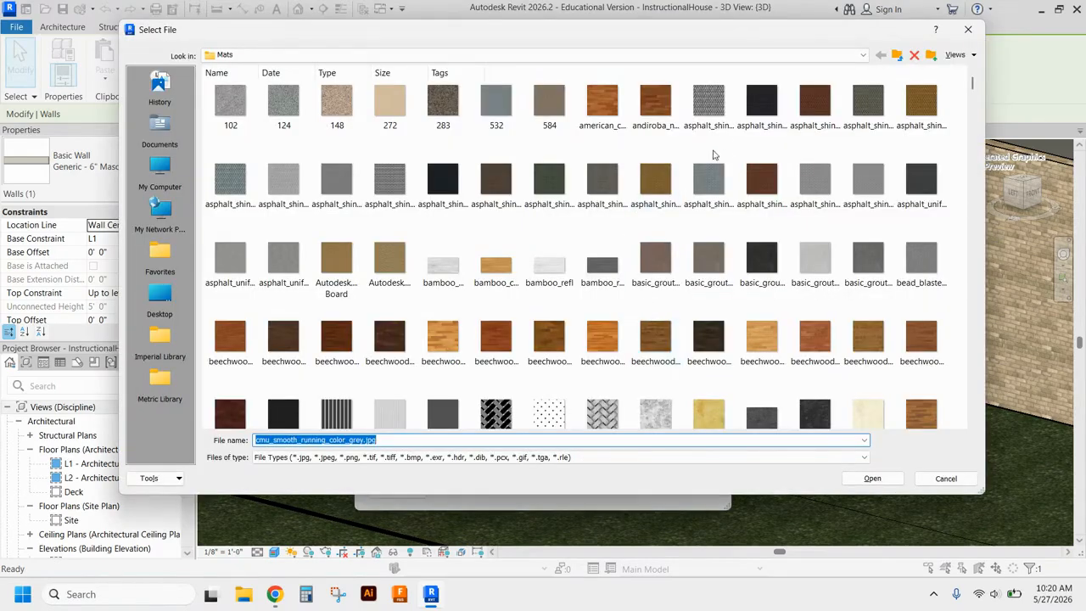
{"action": "scroll", "coordinate": [751, 175], "scroll_direction": "down", "scroll_amount": 2}
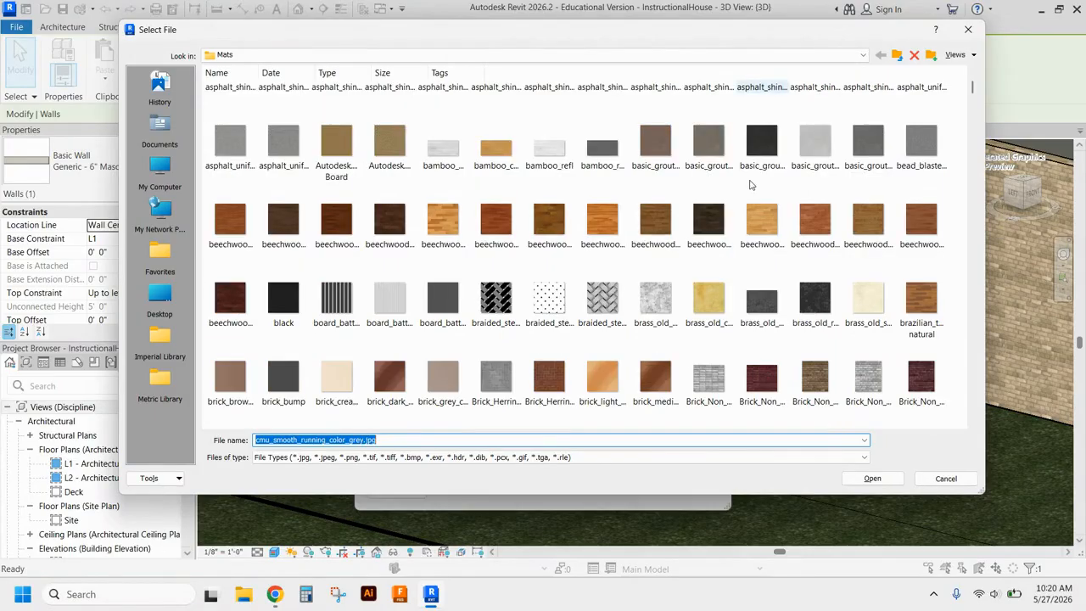
{"action": "scroll", "coordinate": [705, 209], "scroll_direction": "down", "scroll_amount": 2}
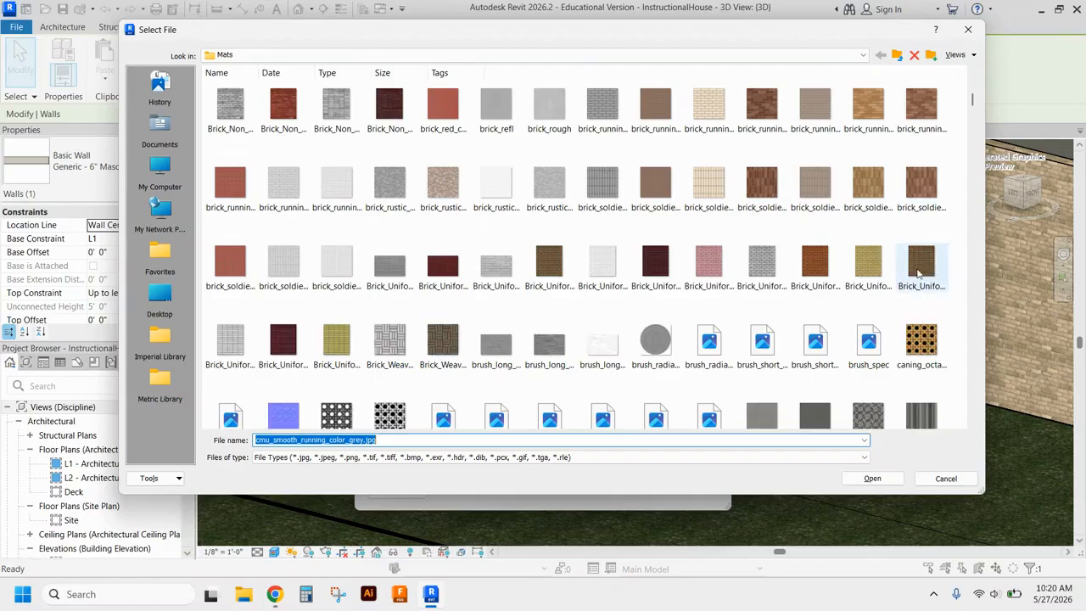
{"action": "scroll", "coordinate": [929, 270], "scroll_direction": "down", "scroll_amount": 2}
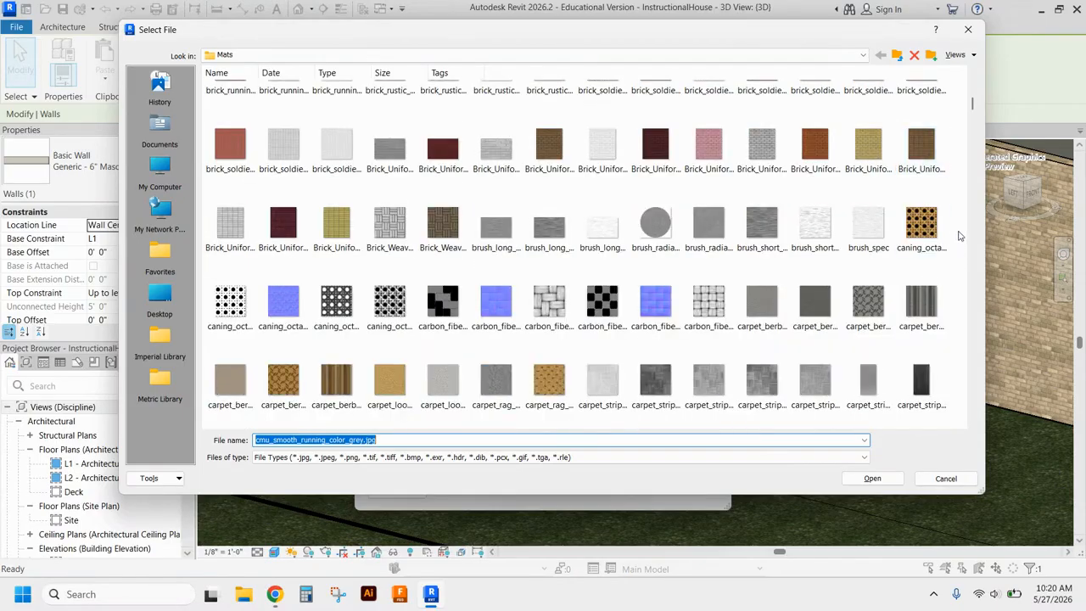
{"action": "scroll", "coordinate": [955, 231], "scroll_direction": "down", "scroll_amount": 4}
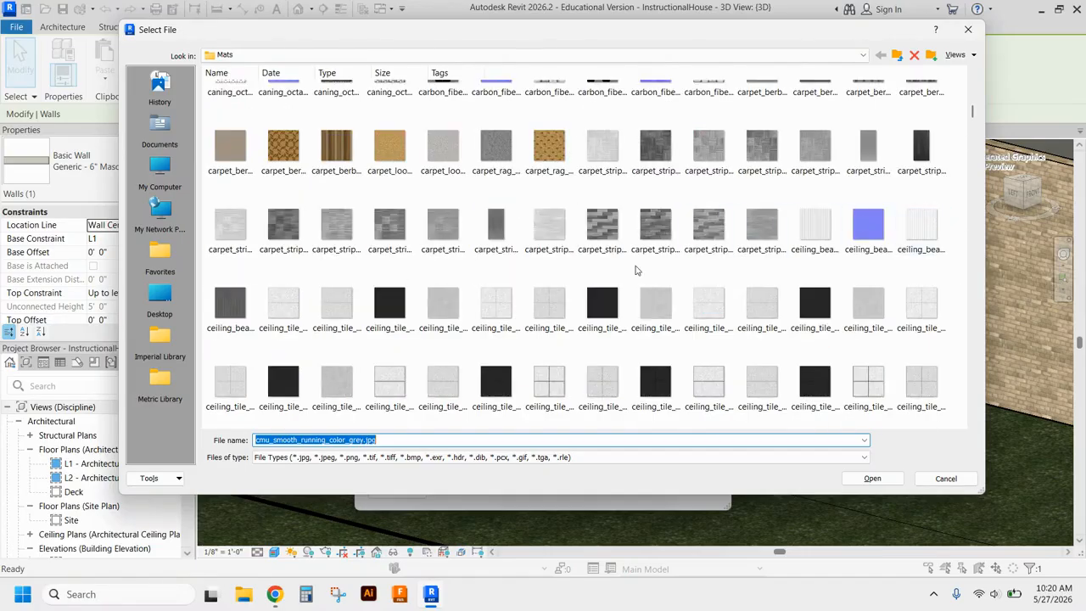
{"action": "scroll", "coordinate": [642, 264], "scroll_direction": "down", "scroll_amount": 5}
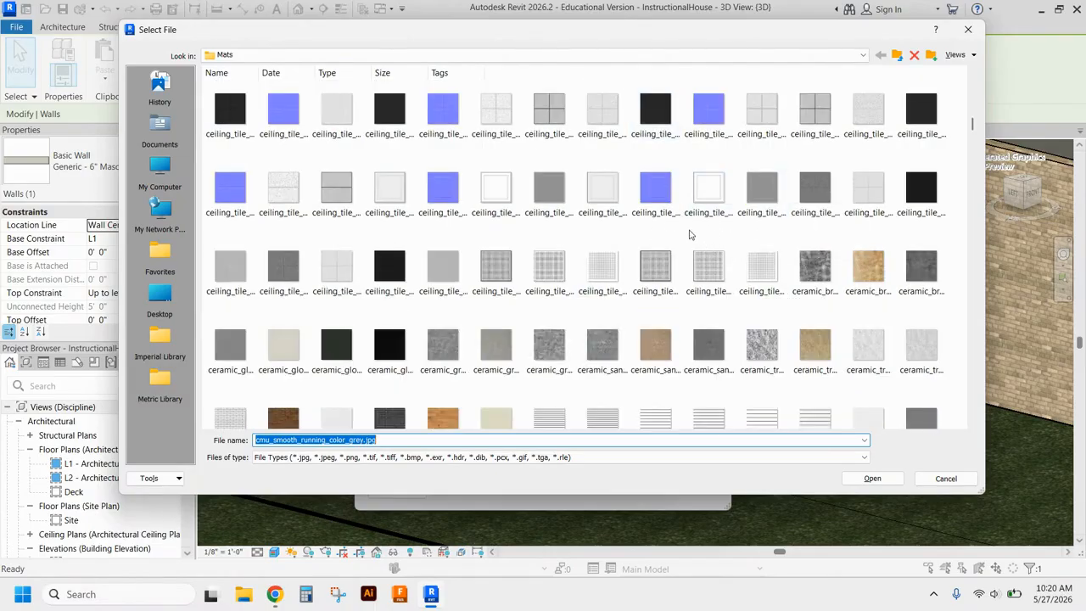
{"action": "scroll", "coordinate": [690, 229], "scroll_direction": "down", "scroll_amount": 2}
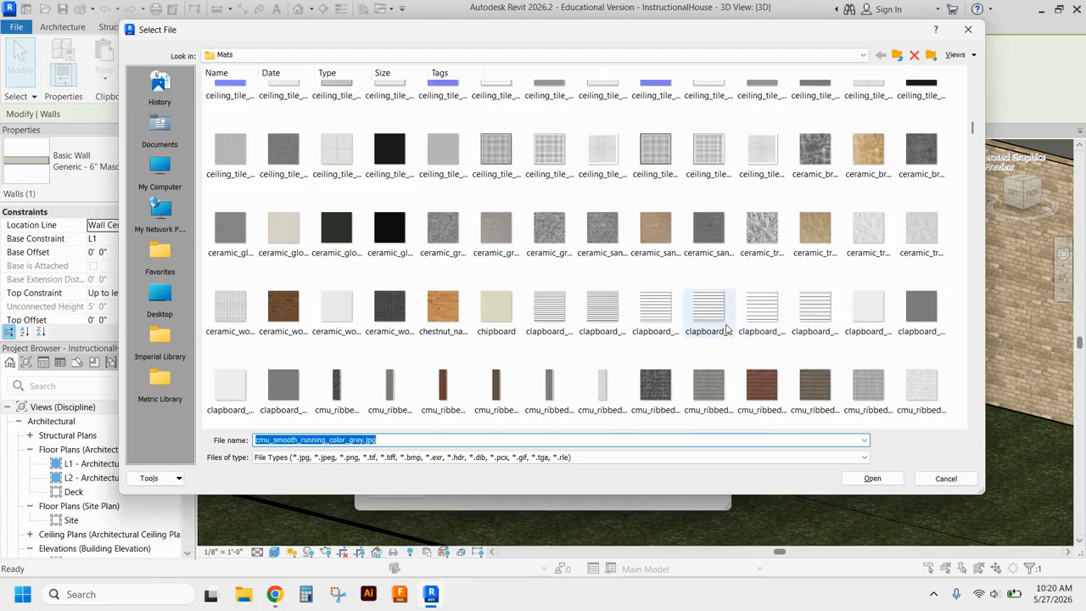
{"action": "scroll", "coordinate": [721, 326], "scroll_direction": "down", "scroll_amount": 3}
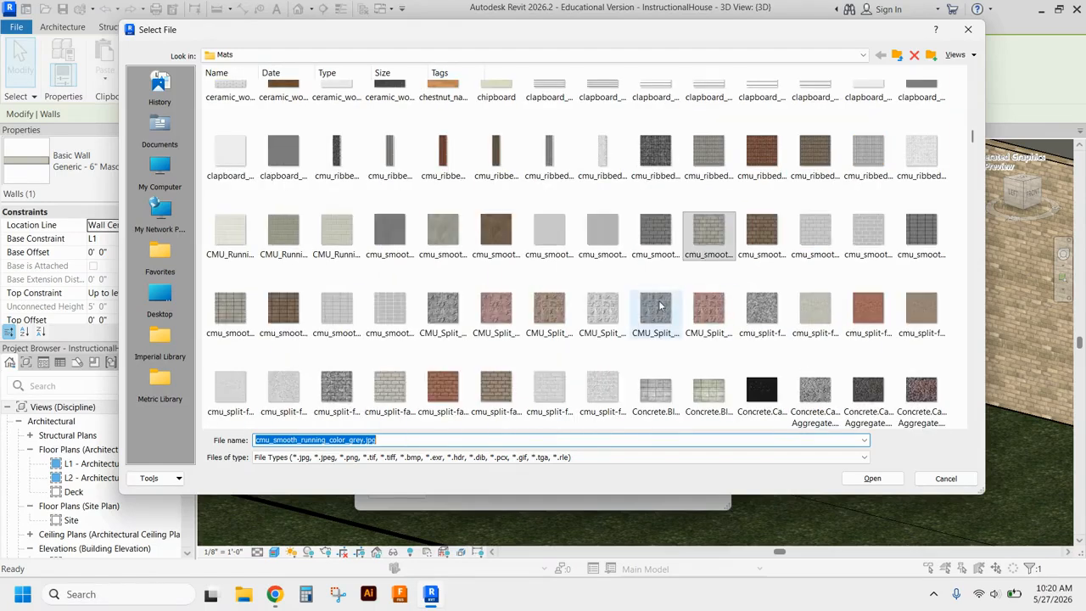
{"action": "scroll", "coordinate": [657, 306], "scroll_direction": "down", "scroll_amount": 2}
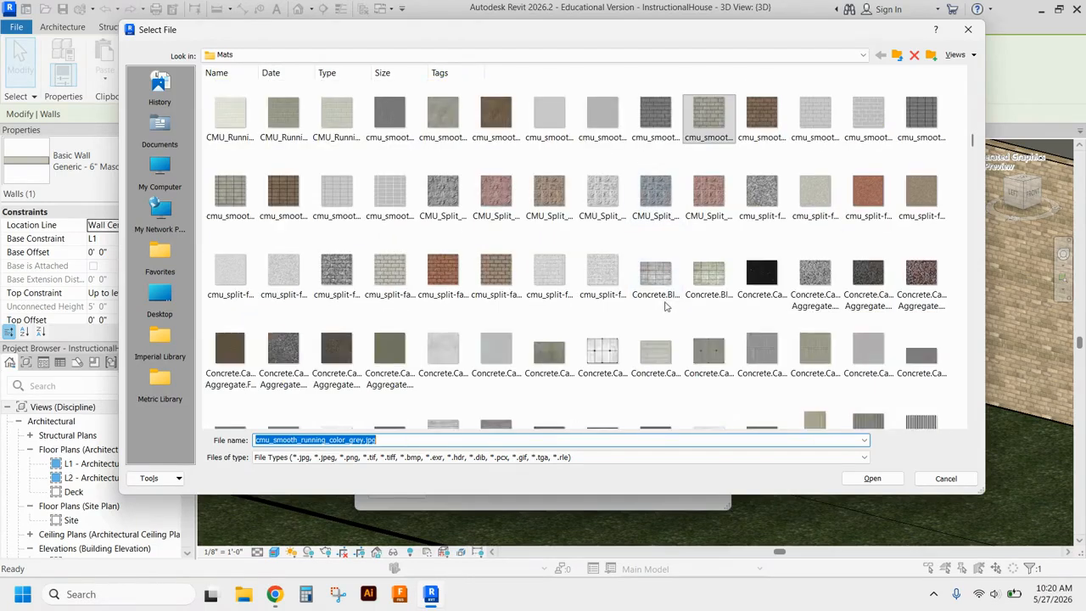
{"action": "scroll", "coordinate": [668, 316], "scroll_direction": "down", "scroll_amount": 10}
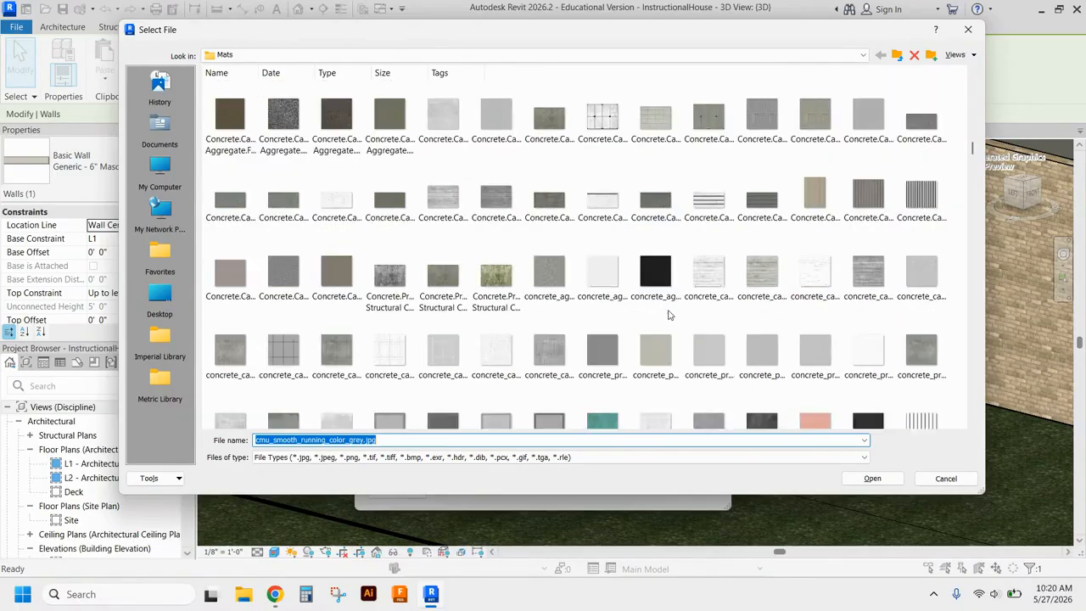
{"action": "scroll", "coordinate": [678, 314], "scroll_direction": "down", "scroll_amount": 10}
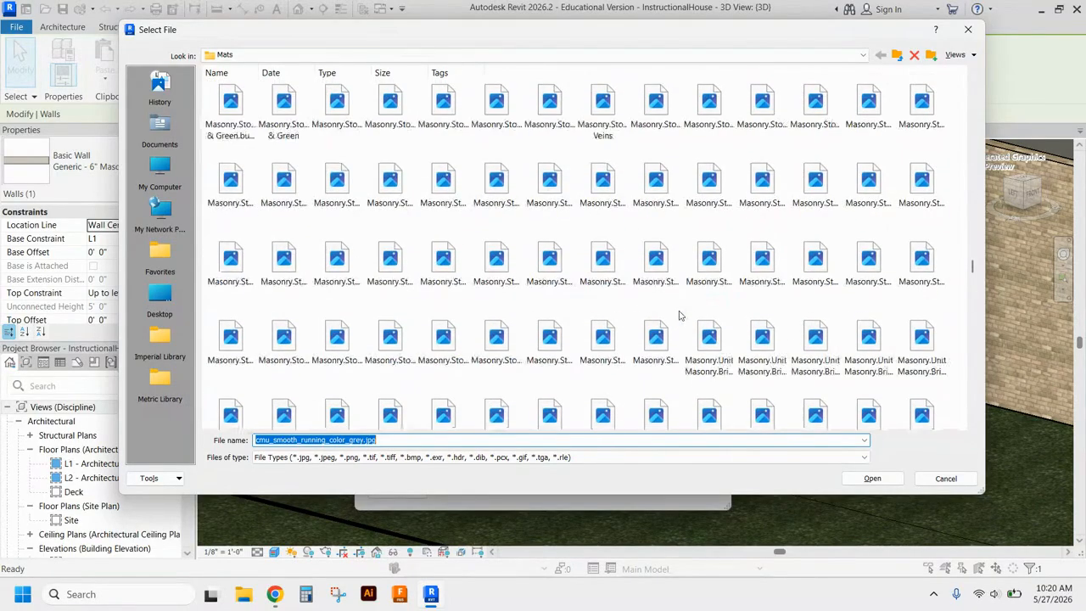
{"action": "scroll", "coordinate": [683, 299], "scroll_direction": "down", "scroll_amount": 3}
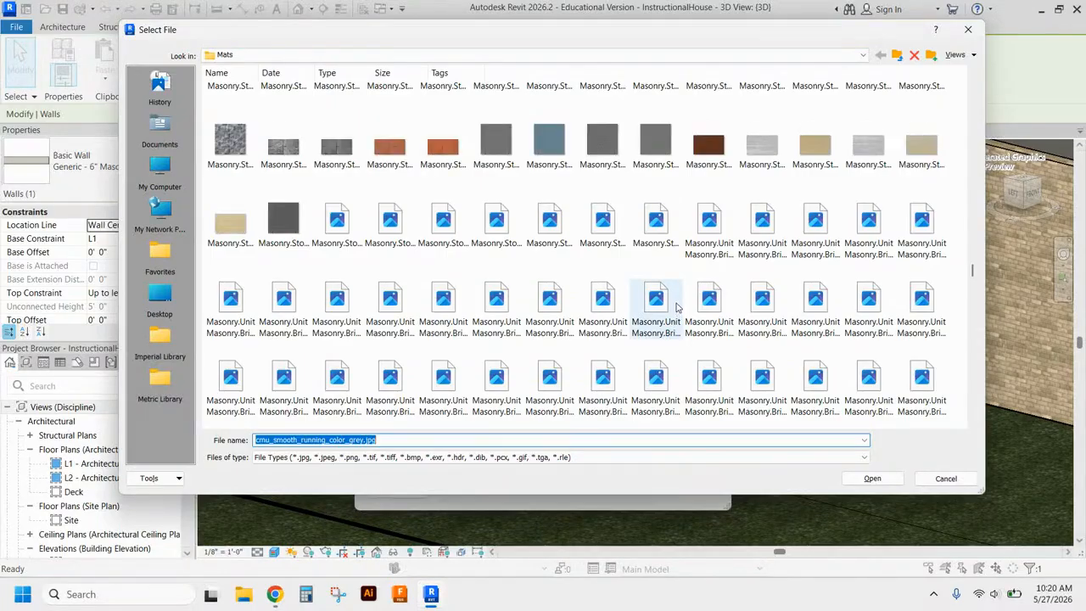
{"action": "scroll", "coordinate": [646, 299], "scroll_direction": "down", "scroll_amount": 8}
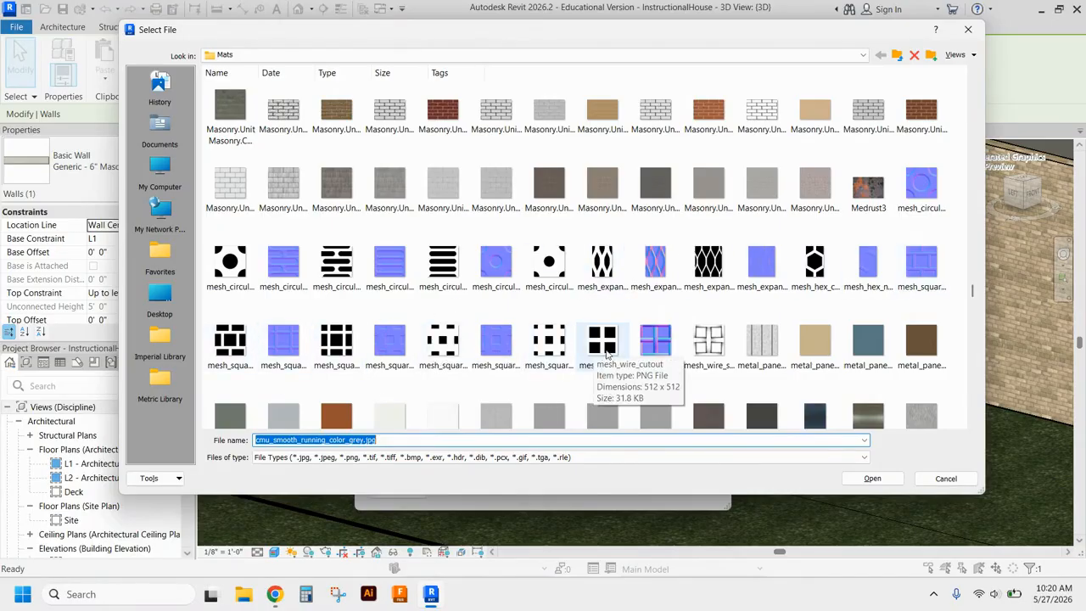
{"action": "left_click", "coordinate": [574, 367]}
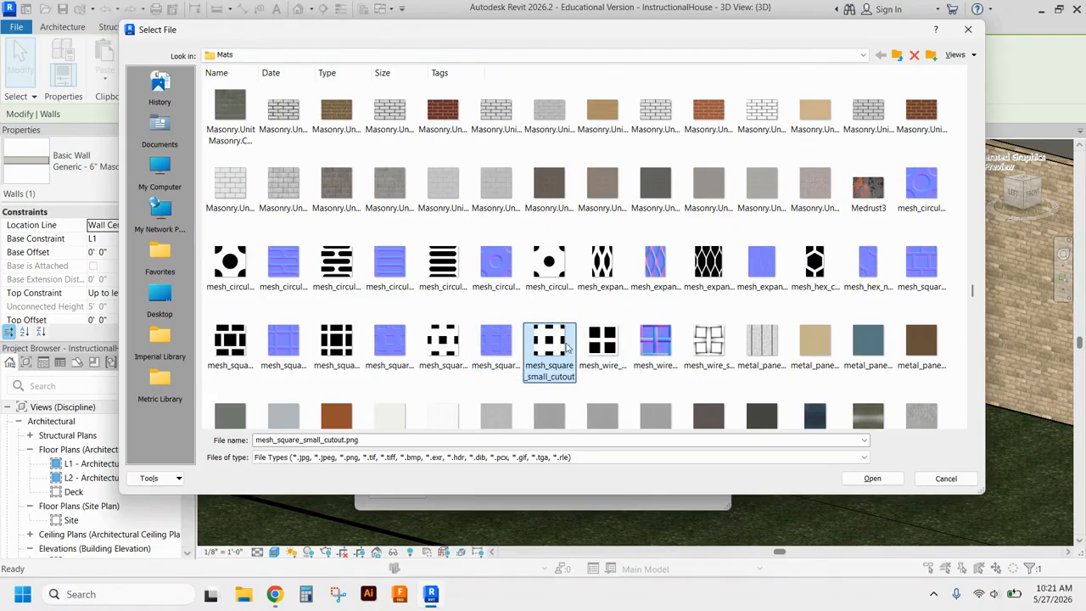
{"action": "left_click", "coordinate": [882, 478]}
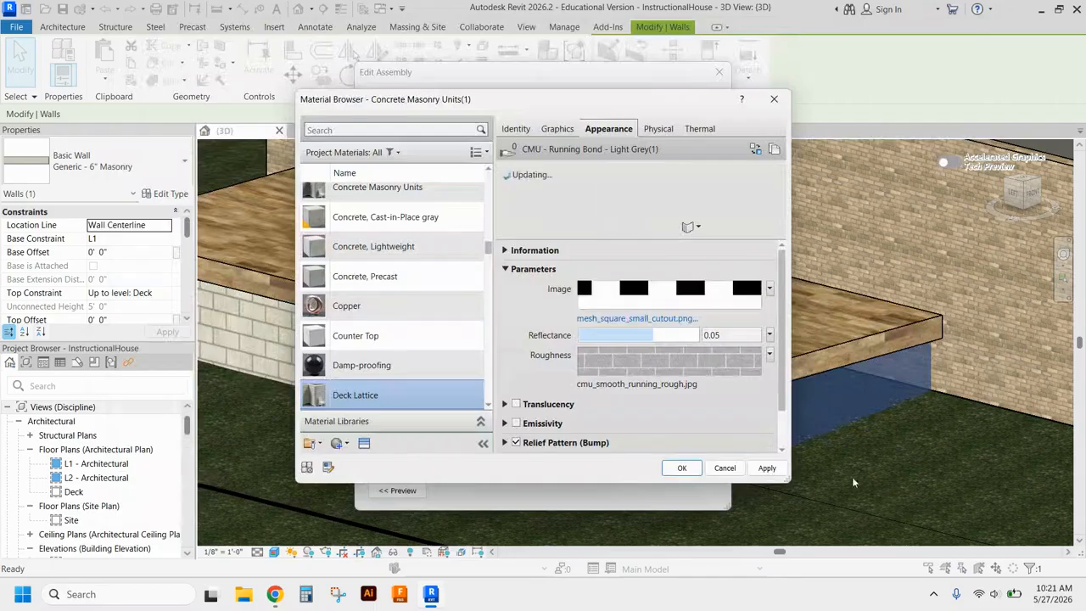
Switch Deck Lattice's roughness from an image to a slider value and replace its relief pattern image with the matching blue square-mesh texture
{"action": "left_click", "coordinate": [770, 354]}
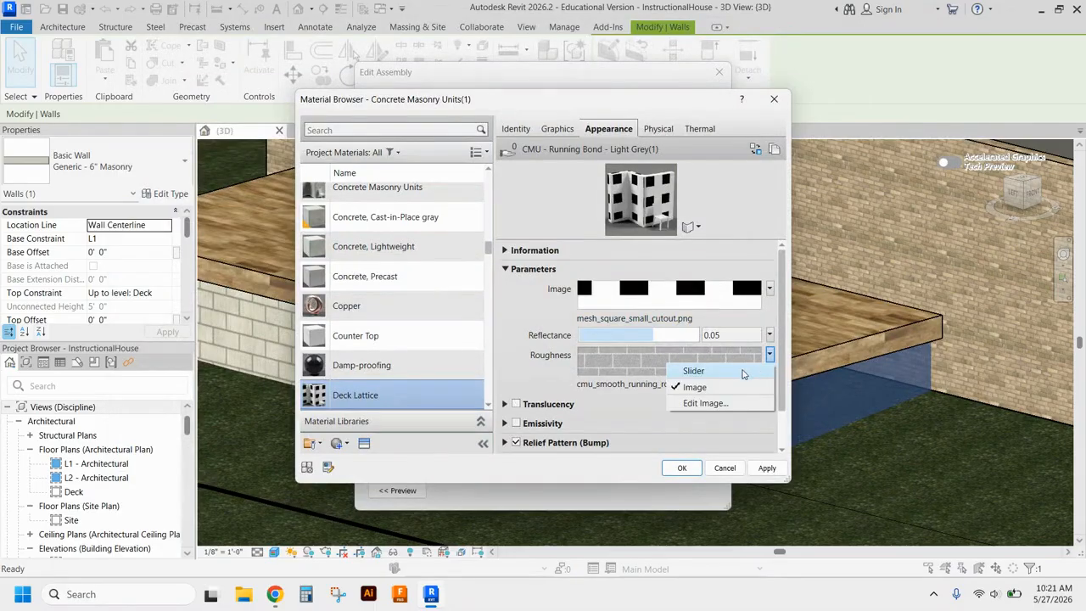
{"action": "left_click", "coordinate": [688, 373]}
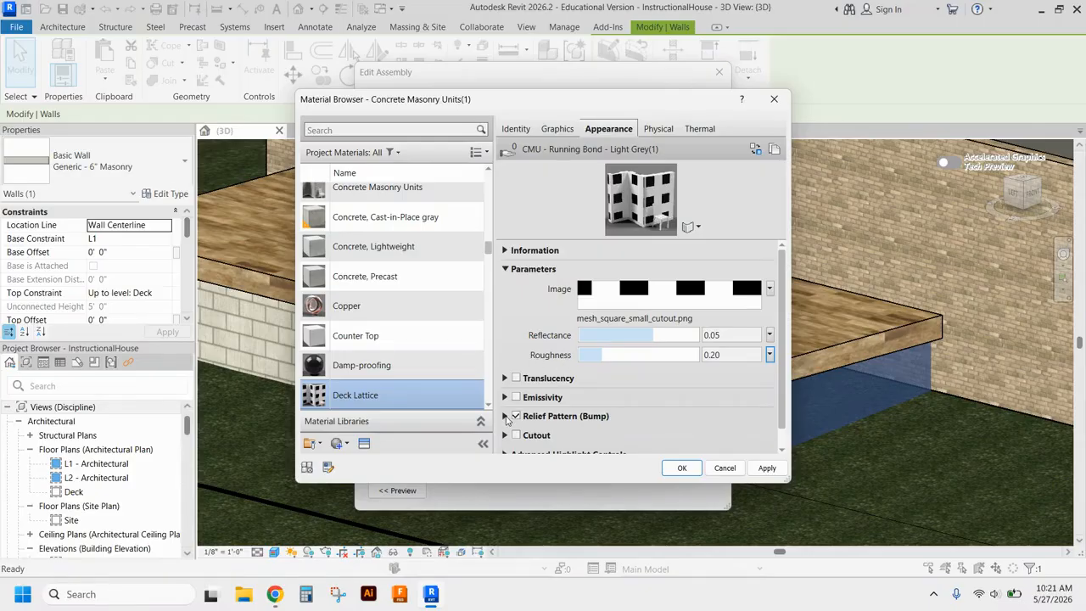
{"action": "left_click", "coordinate": [505, 417]}
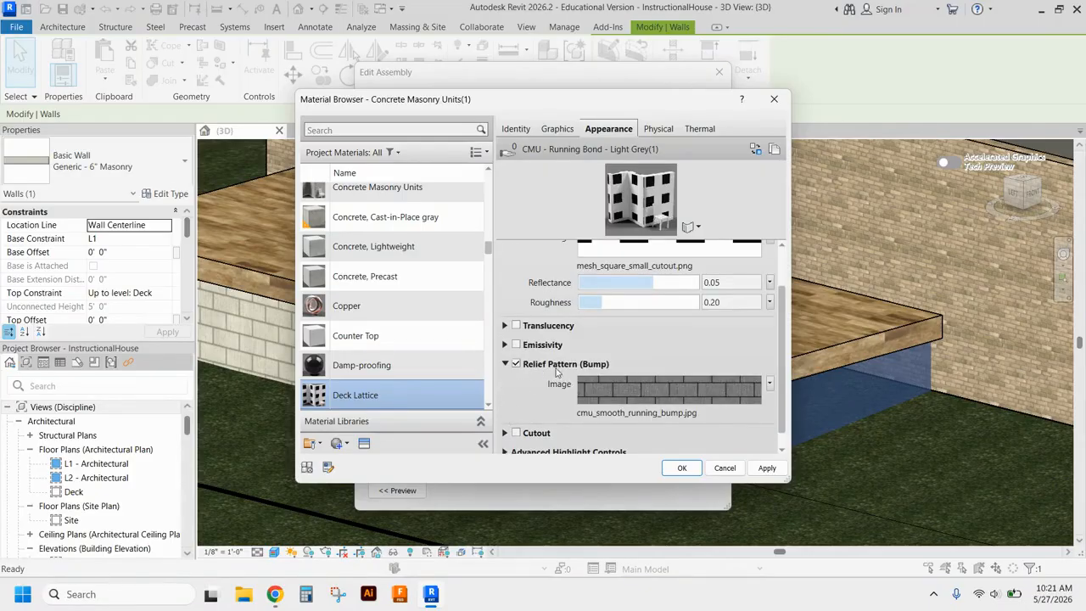
{"action": "left_click", "coordinate": [607, 416]}
{"action": "scroll", "coordinate": [566, 331], "scroll_direction": "down", "scroll_amount": 20}
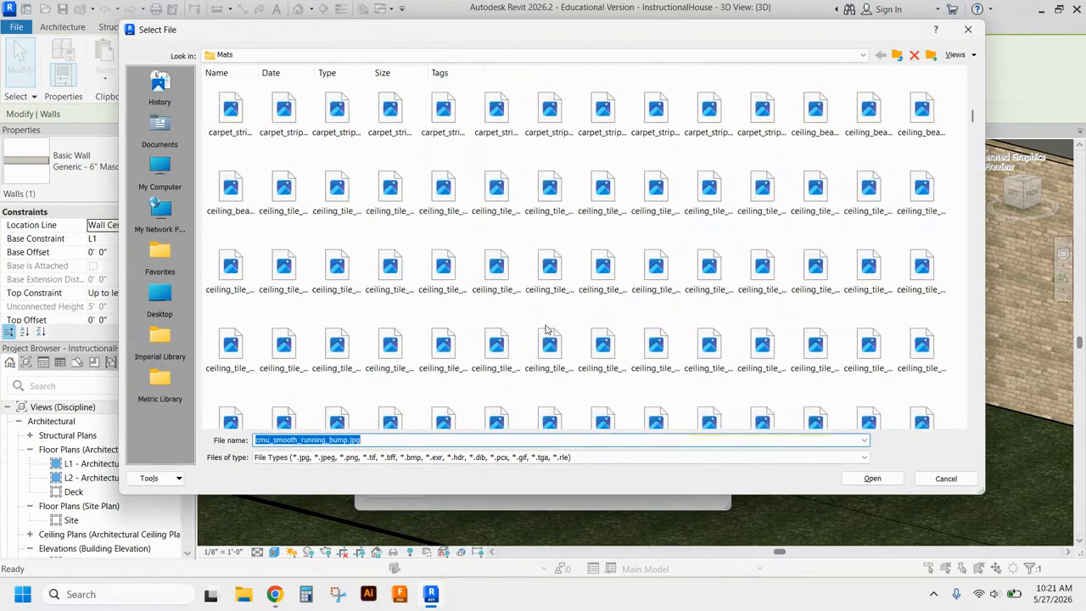
{"action": "scroll", "coordinate": [557, 331], "scroll_direction": "down", "scroll_amount": 20}
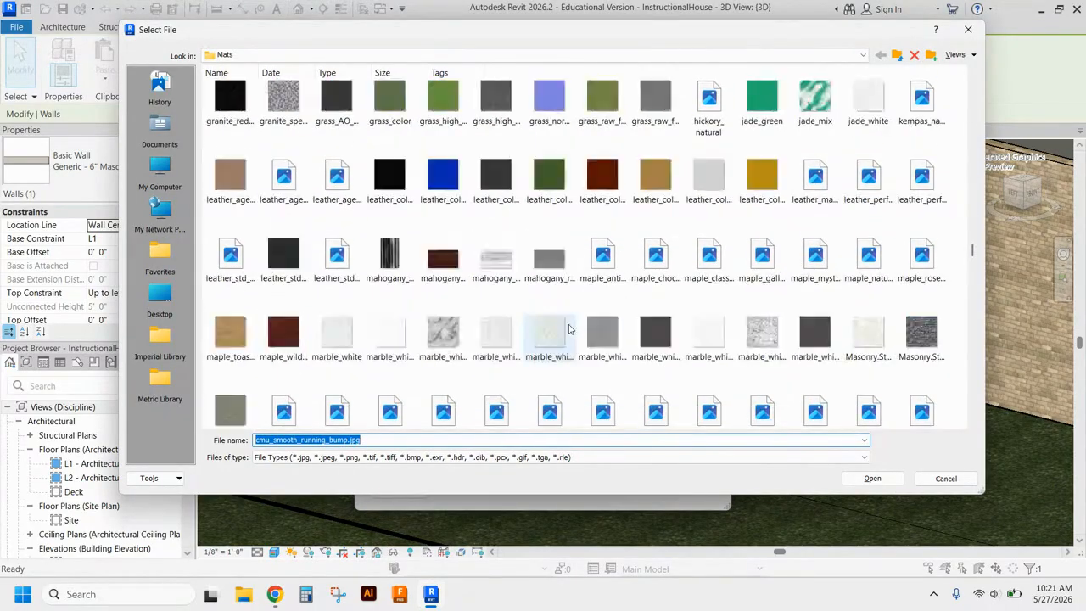
{"action": "double_click", "coordinate": [498, 344]}
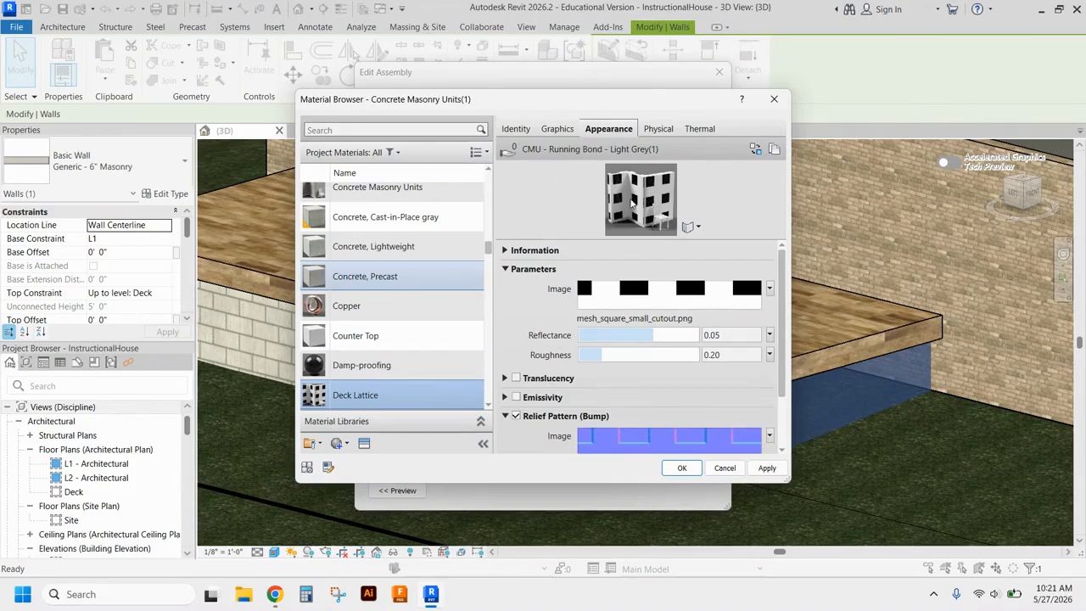
Set the sample size of Deck Lattice's main appearance image to 10" wide and 10" high
{"action": "left_click", "coordinate": [665, 293]}
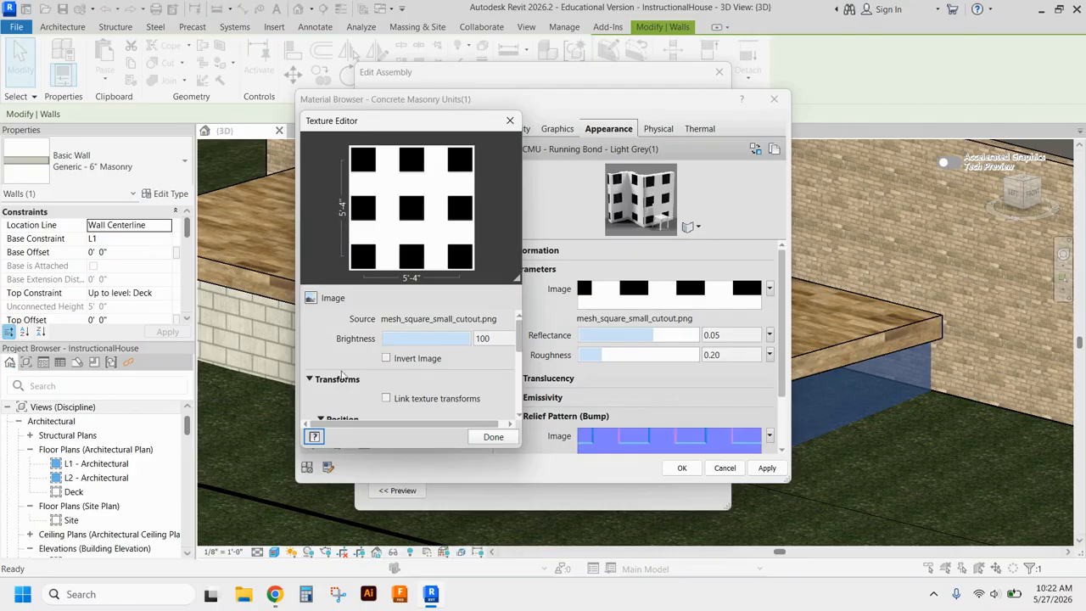
{"action": "scroll", "coordinate": [348, 373], "scroll_direction": "down", "scroll_amount": 3}
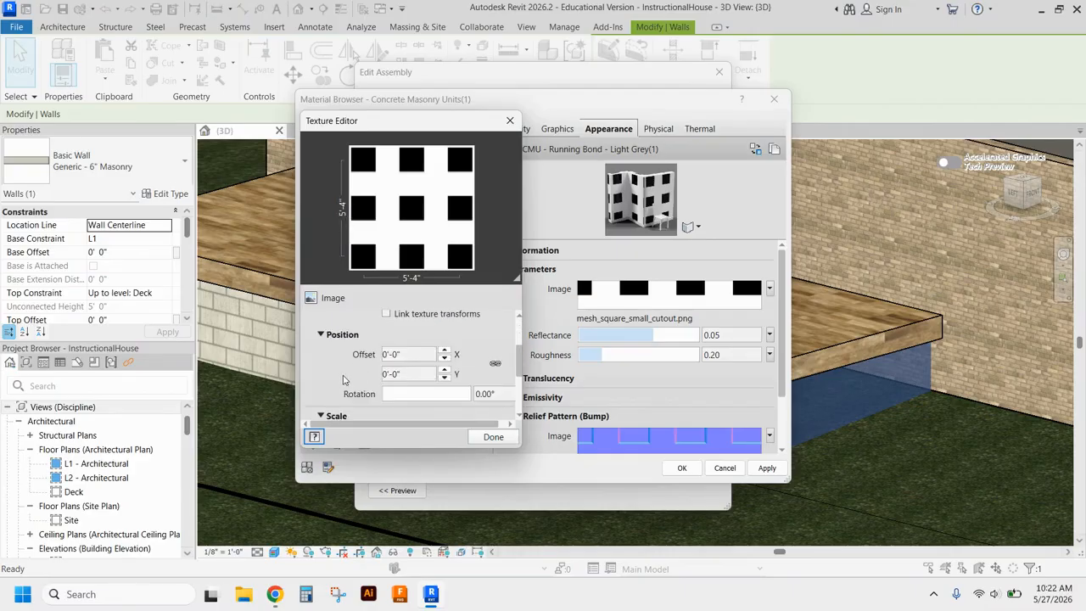
{"action": "scroll", "coordinate": [344, 379], "scroll_direction": "down", "scroll_amount": 2}
{"action": "scroll", "coordinate": [373, 360], "scroll_direction": "down", "scroll_amount": 1}
{"action": "double_click", "coordinate": [404, 350]}
{"action": "type", "text": "10"}
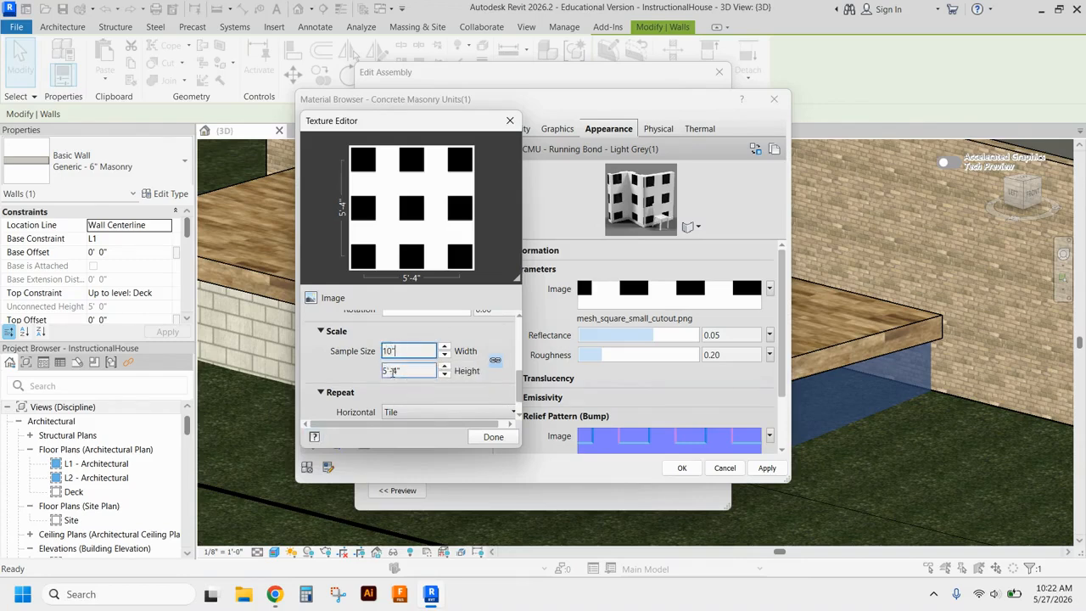
{"action": "key", "text": "Tab"}
{"action": "left_click", "coordinate": [401, 350]}
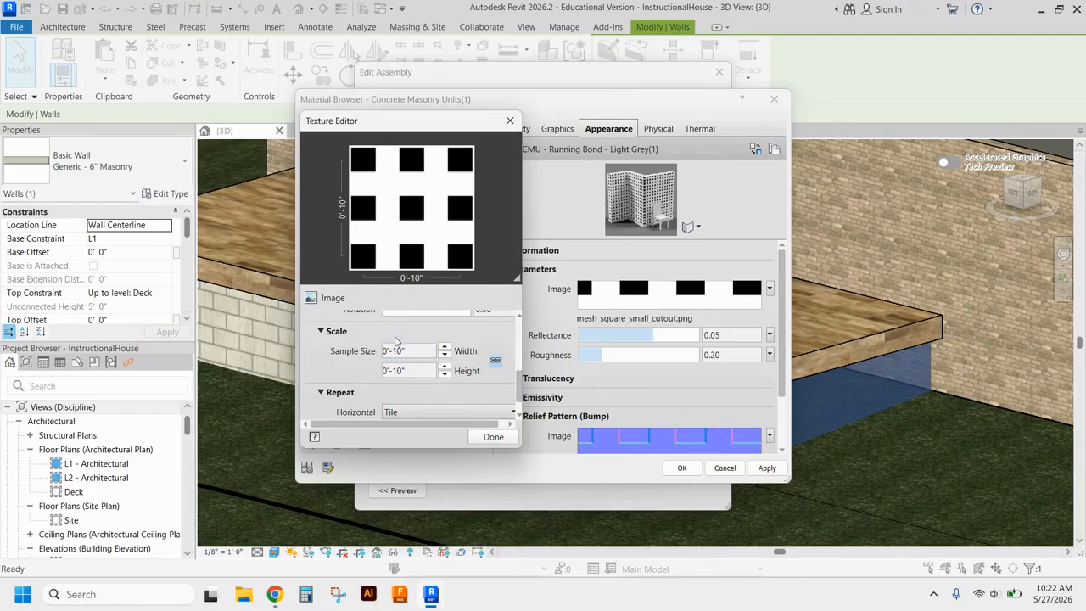
{"action": "scroll", "coordinate": [442, 357], "scroll_direction": "up", "scroll_amount": 1}
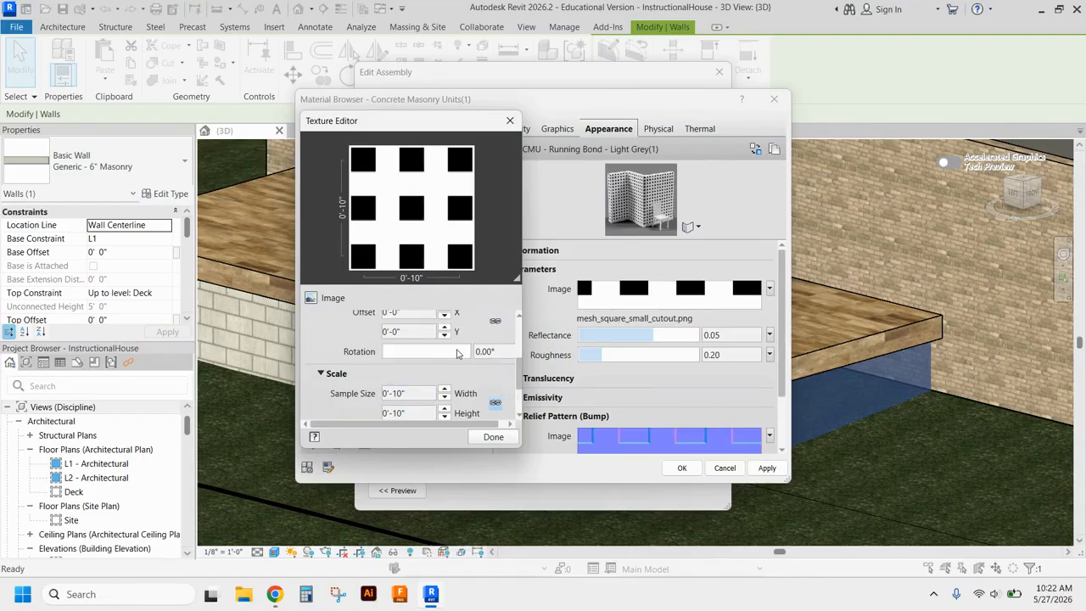
Rotate Deck Lattice's main appearance image to 45° and finish editing that texture
{"action": "left_click", "coordinate": [487, 348]}
{"action": "type", "text": "45"}
{"action": "left_click", "coordinate": [326, 350]}
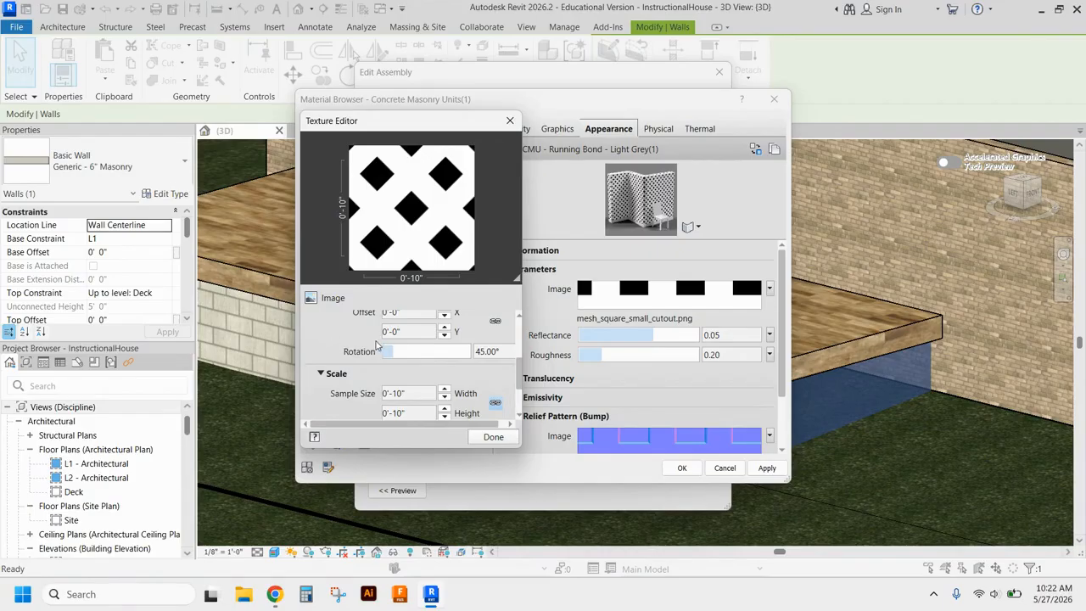
{"action": "scroll", "coordinate": [376, 336], "scroll_direction": "up", "scroll_amount": 1}
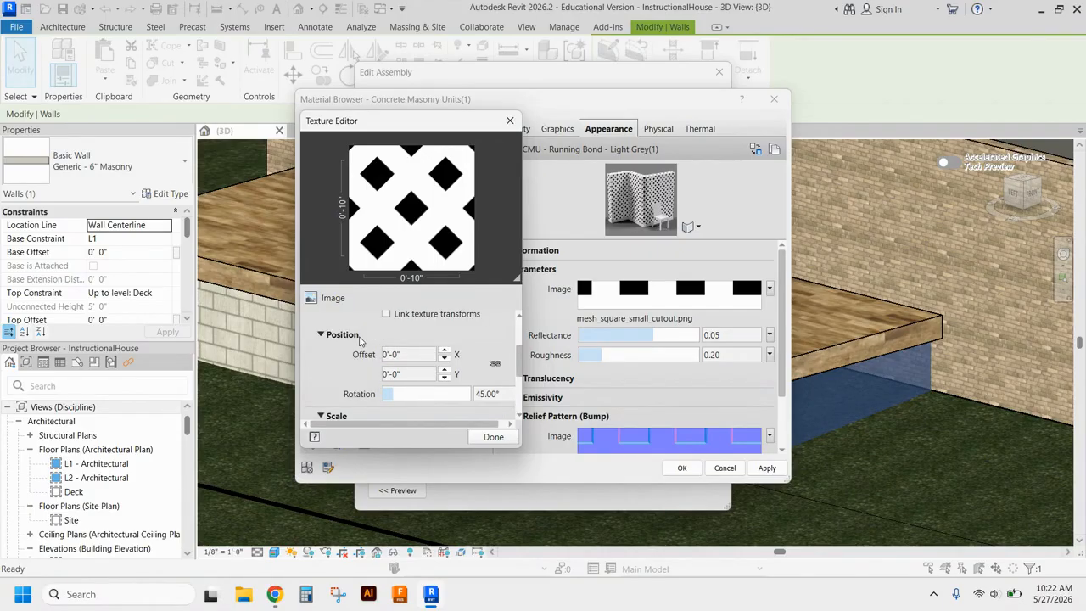
{"action": "scroll", "coordinate": [360, 340], "scroll_direction": "up", "scroll_amount": 2}
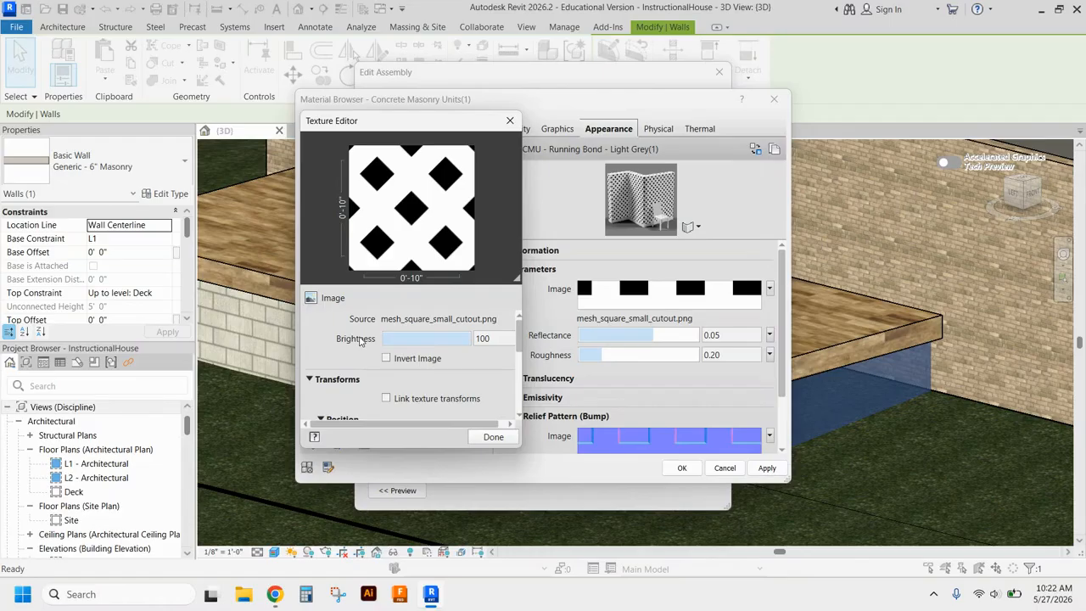
{"action": "left_click", "coordinate": [494, 437]}
Set Deck Lattice's relief pattern image to a 45° rotation and a 10" sample size to match the main image
{"action": "left_click", "coordinate": [531, 306]}
{"action": "scroll", "coordinate": [582, 352], "scroll_direction": "down", "scroll_amount": 1}
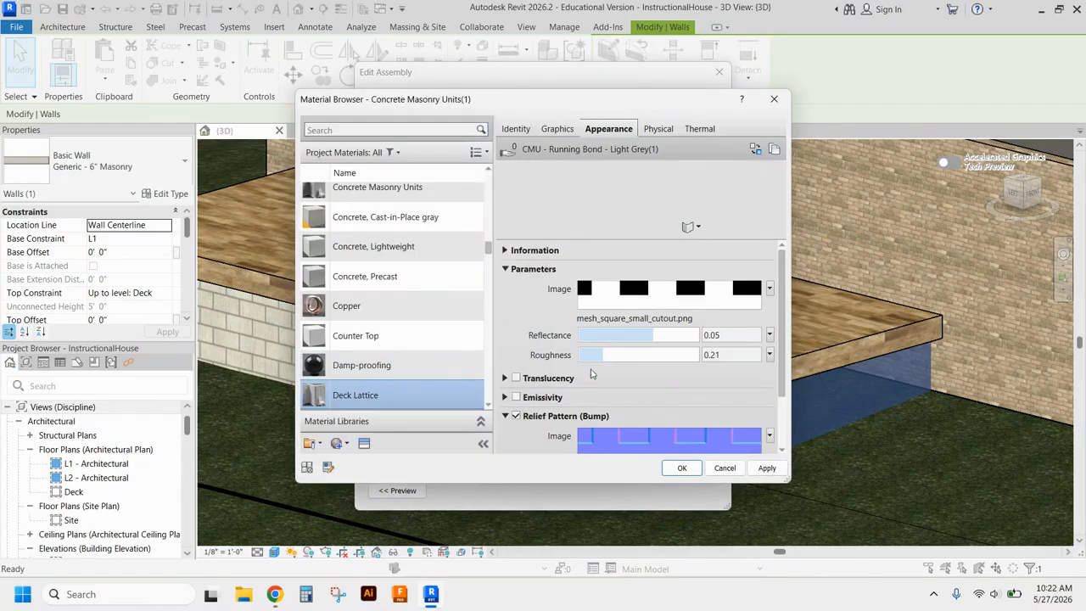
{"action": "left_click", "coordinate": [624, 439]}
{"action": "scroll", "coordinate": [407, 373], "scroll_direction": "down", "scroll_amount": 3}
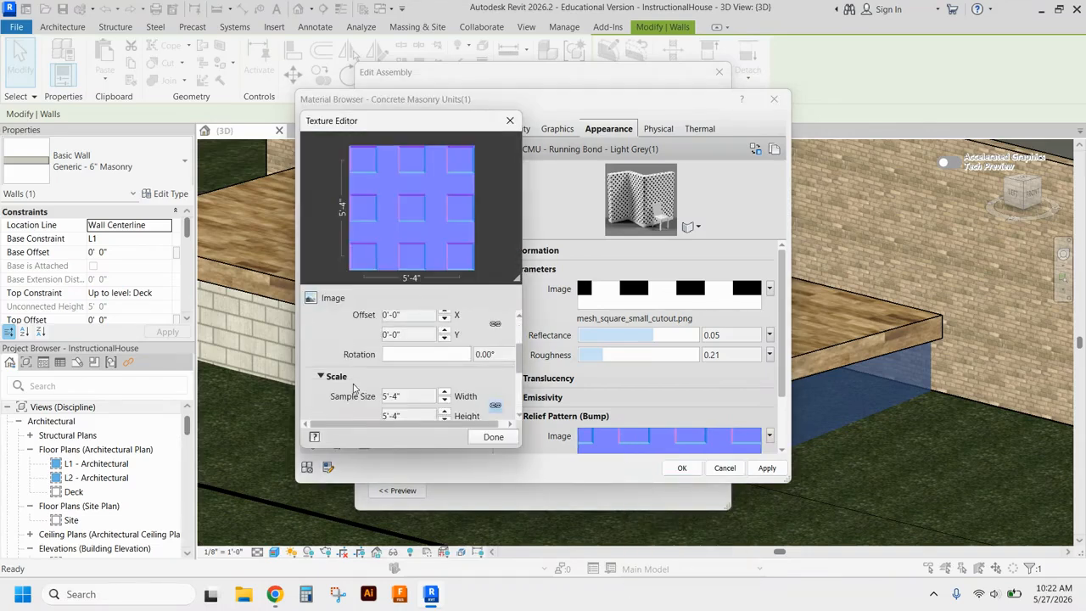
{"action": "scroll", "coordinate": [492, 357], "scroll_direction": "up", "scroll_amount": 1}
{"action": "left_click", "coordinate": [492, 354]}
{"action": "type", "text": "45"}
{"action": "left_click", "coordinate": [324, 345]}
{"action": "scroll", "coordinate": [324, 345], "scroll_direction": "down", "scroll_amount": 1}
{"action": "left_click", "coordinate": [413, 354]}
{"action": "type", "text": "10\""}
{"action": "left_click", "coordinate": [350, 362]}
{"action": "left_click", "coordinate": [493, 436]}
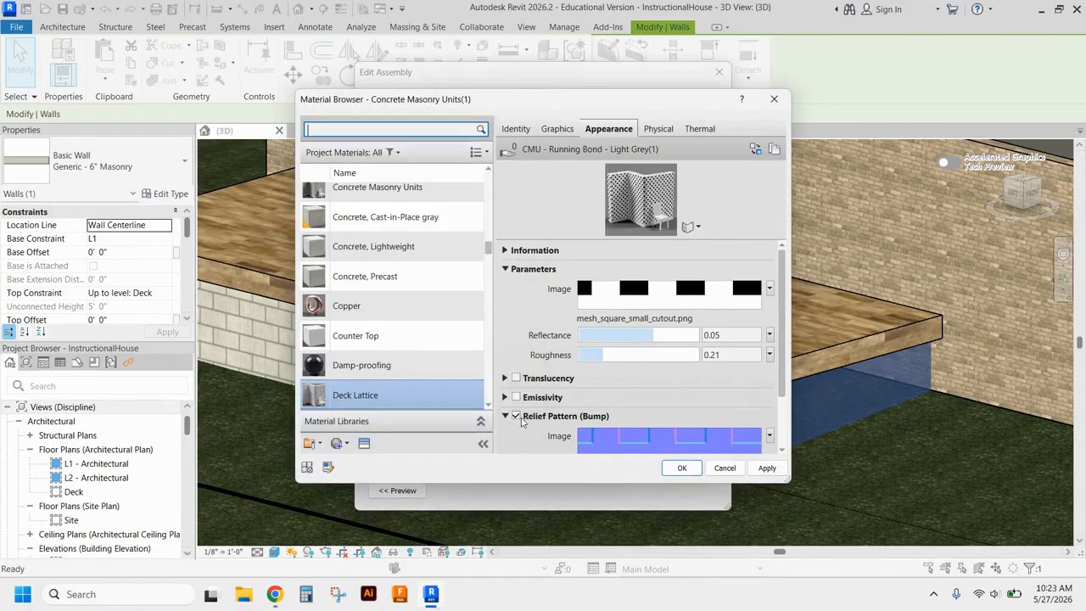
Set Deck Lattice's foreground surface pattern to the 4" Tile model pattern
{"action": "left_click", "coordinate": [558, 128]}
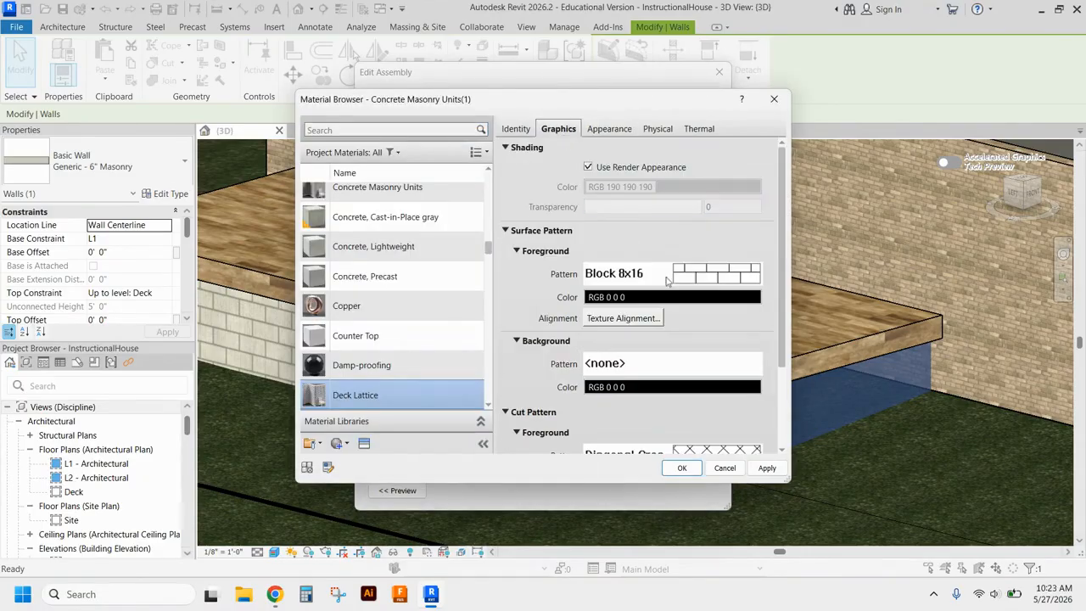
{"action": "left_click", "coordinate": [717, 280]}
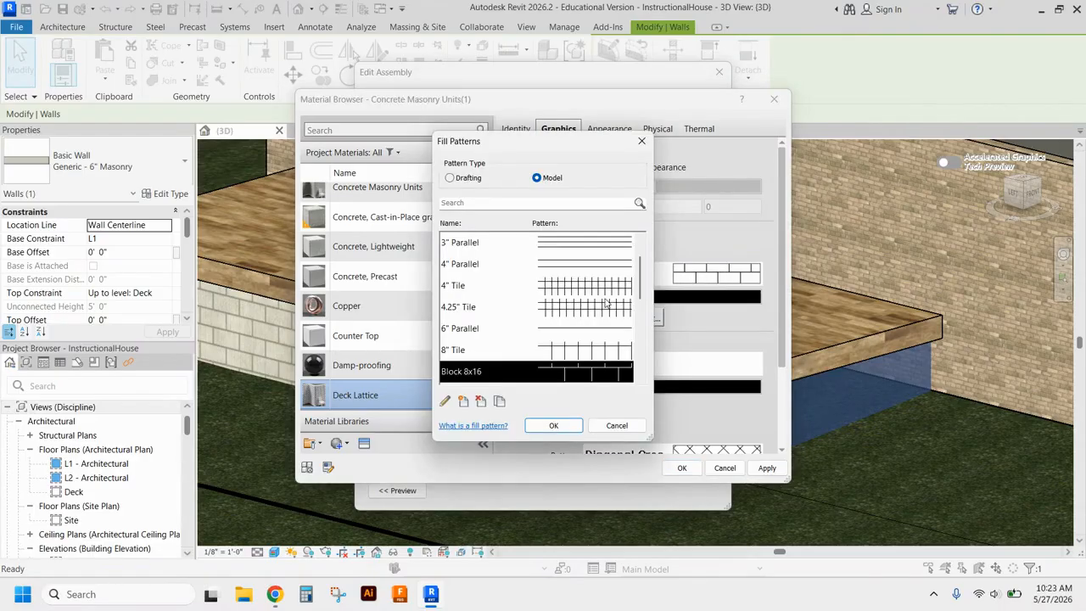
{"action": "scroll", "coordinate": [584, 297], "scroll_direction": "up", "scroll_amount": 2}
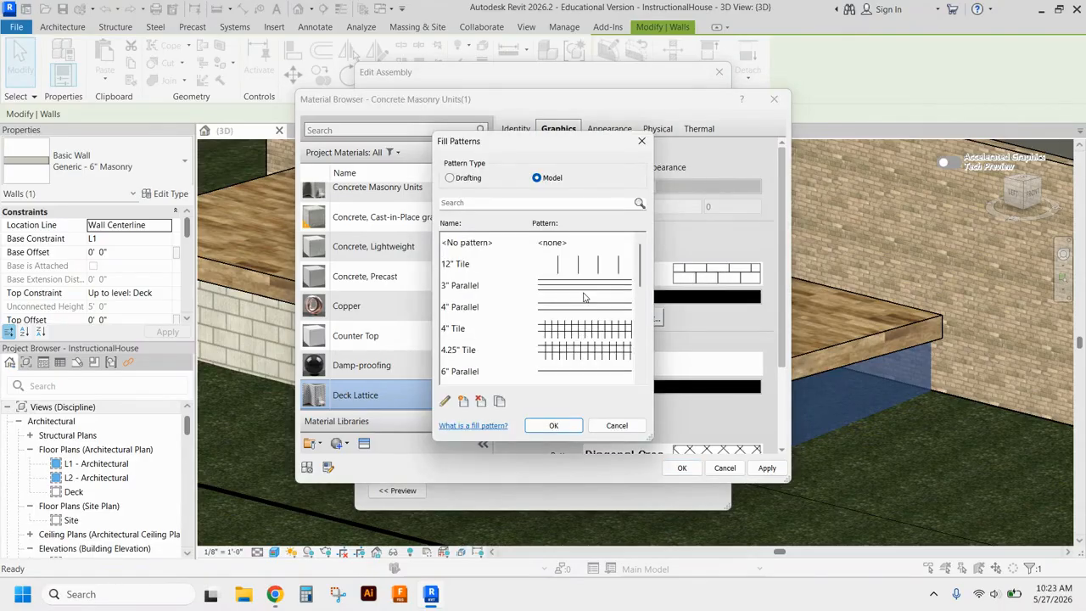
{"action": "scroll", "coordinate": [583, 297], "scroll_direction": "down", "scroll_amount": 5}
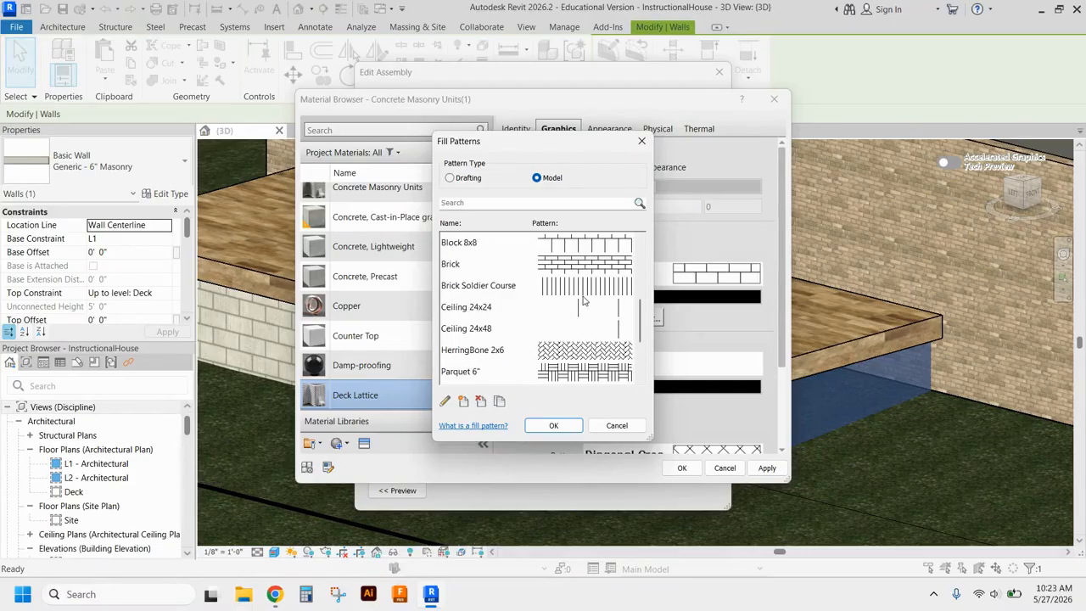
{"action": "scroll", "coordinate": [584, 301], "scroll_direction": "down", "scroll_amount": 2}
{"action": "scroll", "coordinate": [585, 305], "scroll_direction": "up", "scroll_amount": 3}
{"action": "scroll", "coordinate": [587, 309], "scroll_direction": "up", "scroll_amount": 1}
{"action": "left_click", "coordinate": [589, 286]}
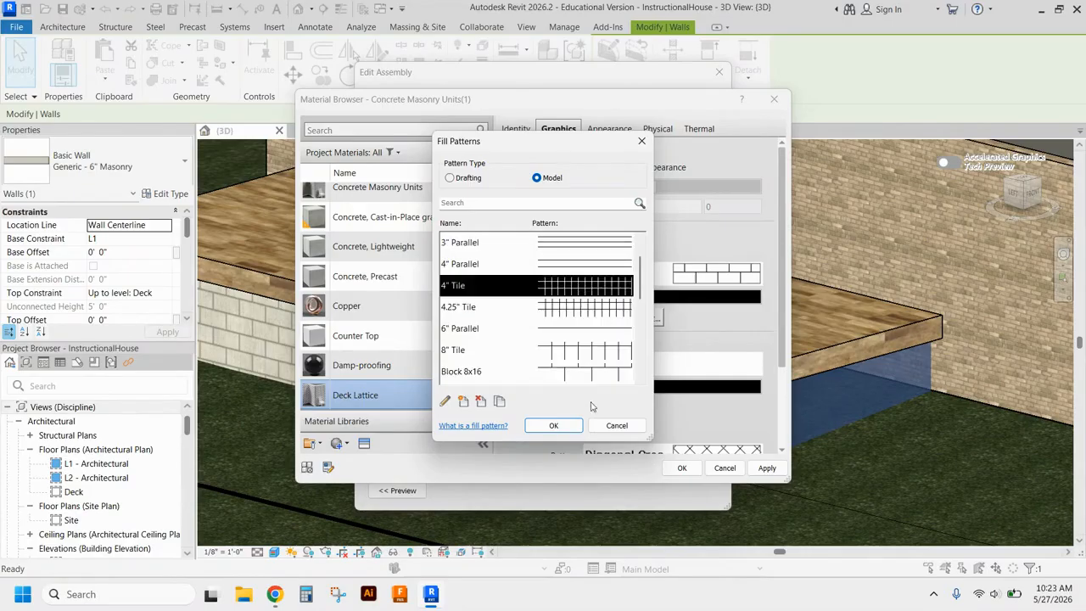
{"action": "left_click", "coordinate": [553, 425]}
{"action": "scroll", "coordinate": [532, 321], "scroll_direction": "down", "scroll_amount": 3}
{"action": "scroll", "coordinate": [529, 331], "scroll_direction": "up", "scroll_amount": 3}
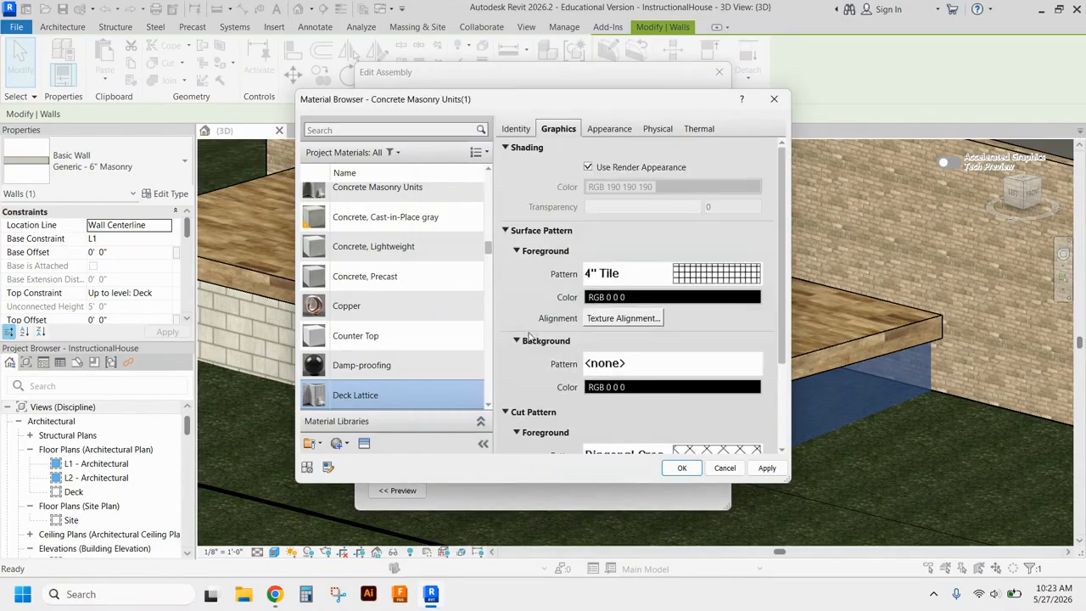
Apply the Deck Lattice material to the structure layer and confirm the Generic - 6" Lattice type for the selected deck wall
{"action": "left_click", "coordinate": [598, 131]}
{"action": "left_click", "coordinate": [767, 472]}
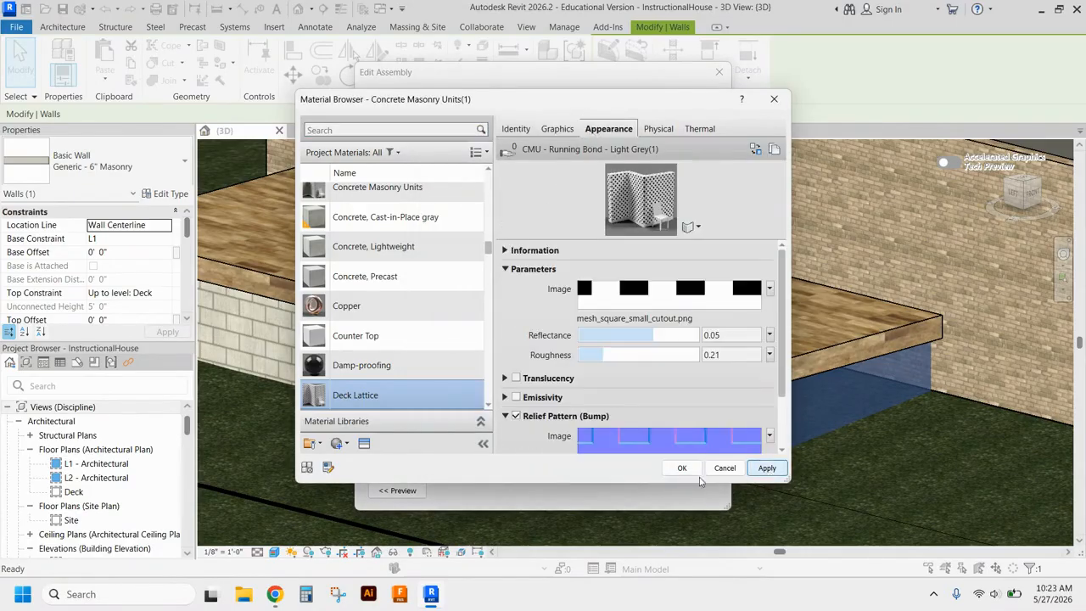
{"action": "left_click", "coordinate": [681, 467]}
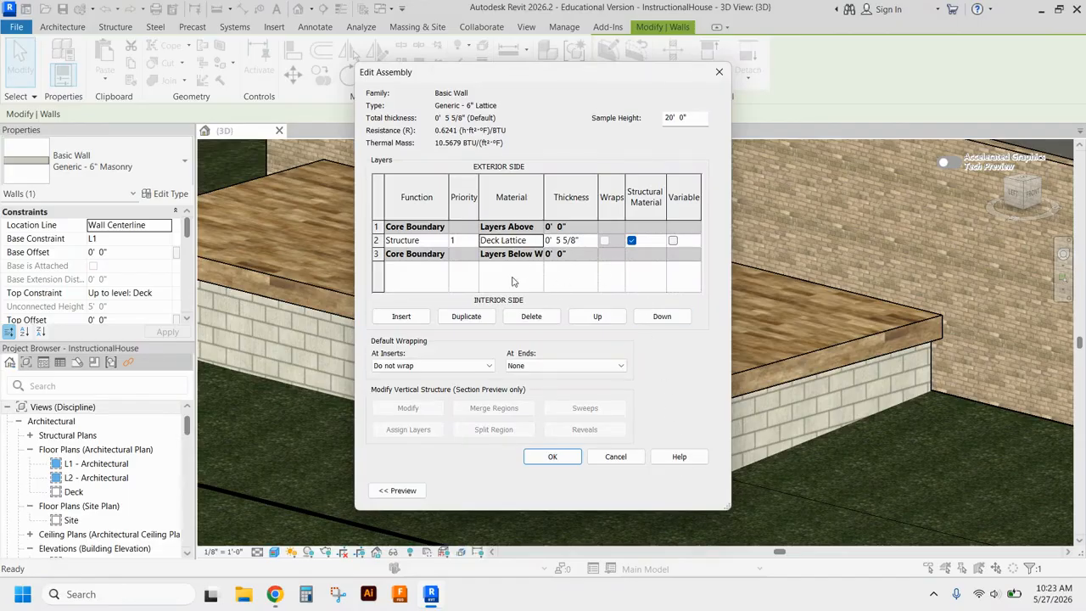
{"action": "left_click", "coordinate": [560, 457]}
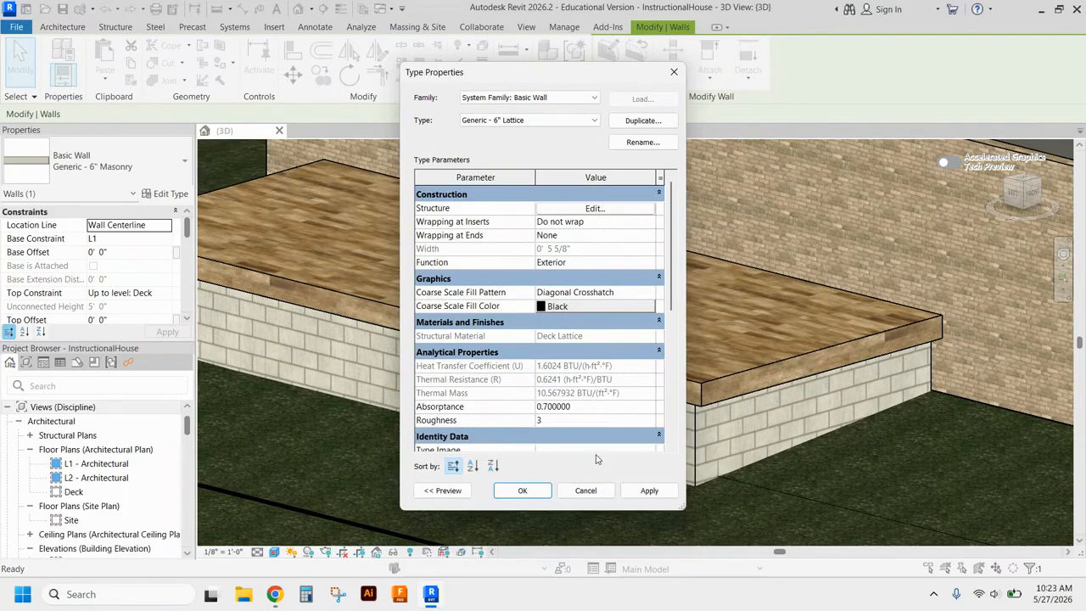
{"action": "left_click", "coordinate": [523, 489]}
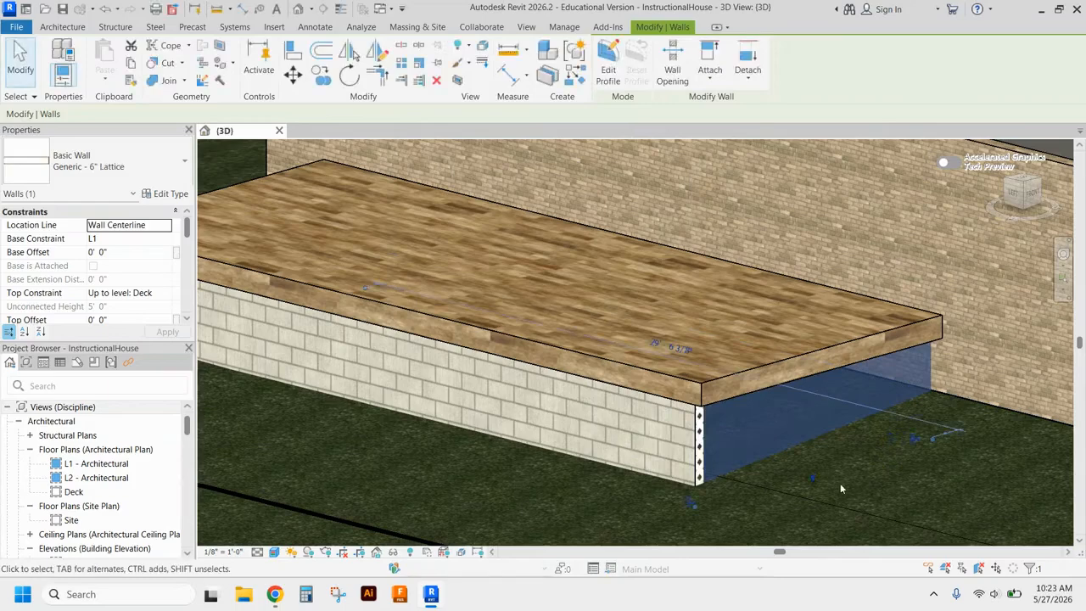
{"action": "key", "text": "Escape"}
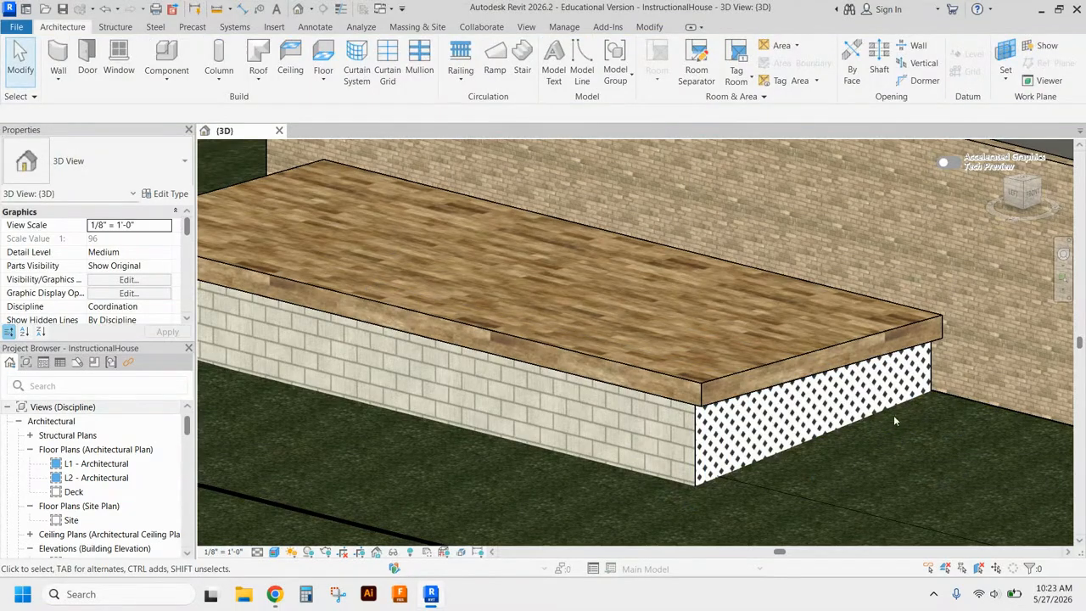
Change the remaining masonry walls under the deck, including the long front one, to the Generic - 6" Lattice wall type
{"action": "scroll", "coordinate": [894, 421], "scroll_direction": "up", "scroll_amount": 4}
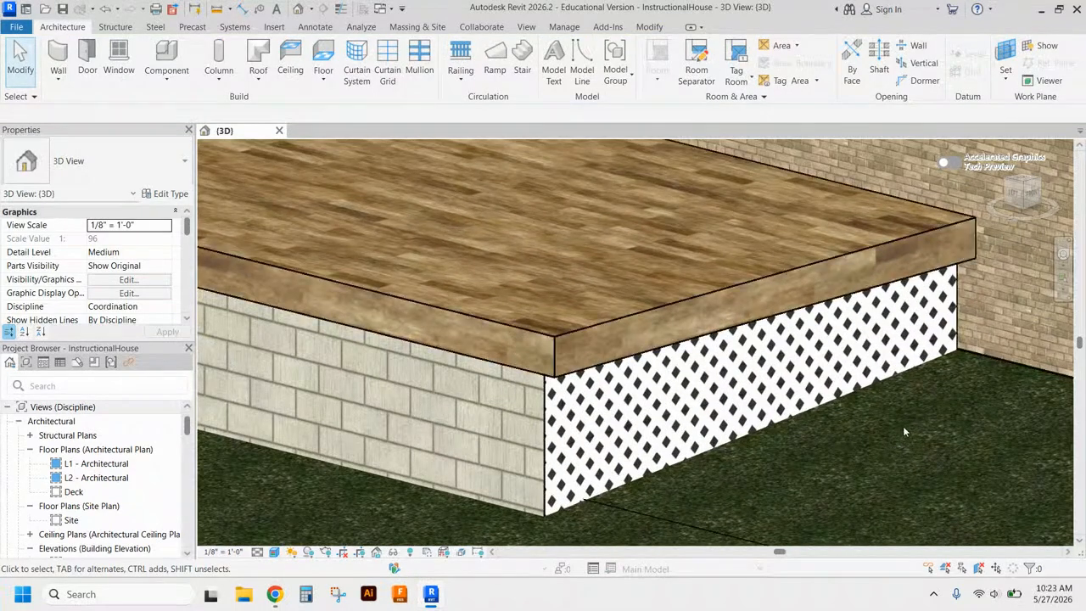
{"action": "scroll", "coordinate": [919, 347], "scroll_direction": "down", "scroll_amount": 2}
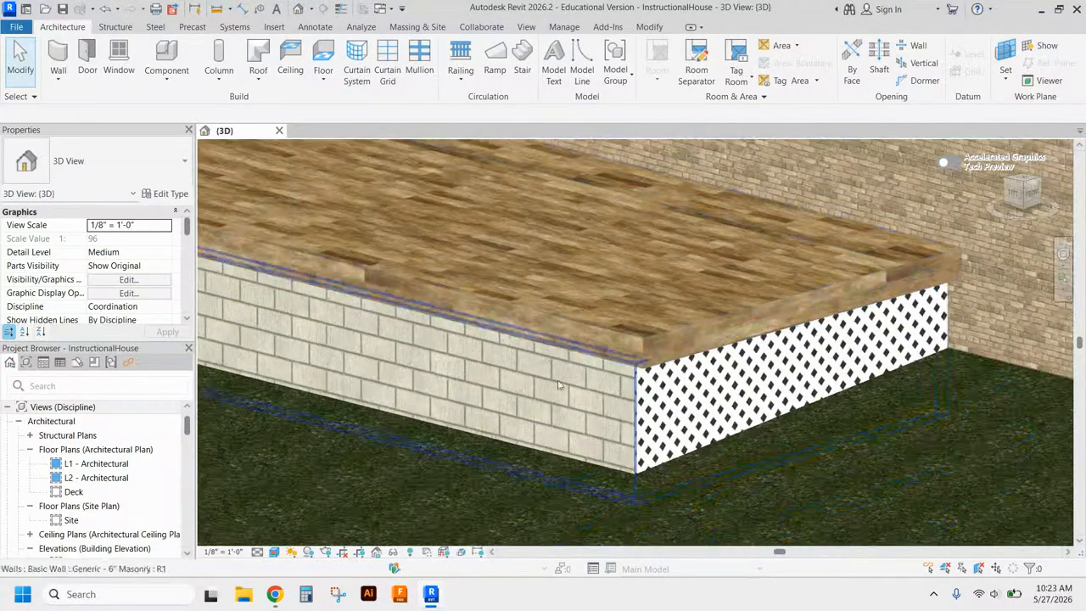
{"action": "left_click", "coordinate": [528, 447]}
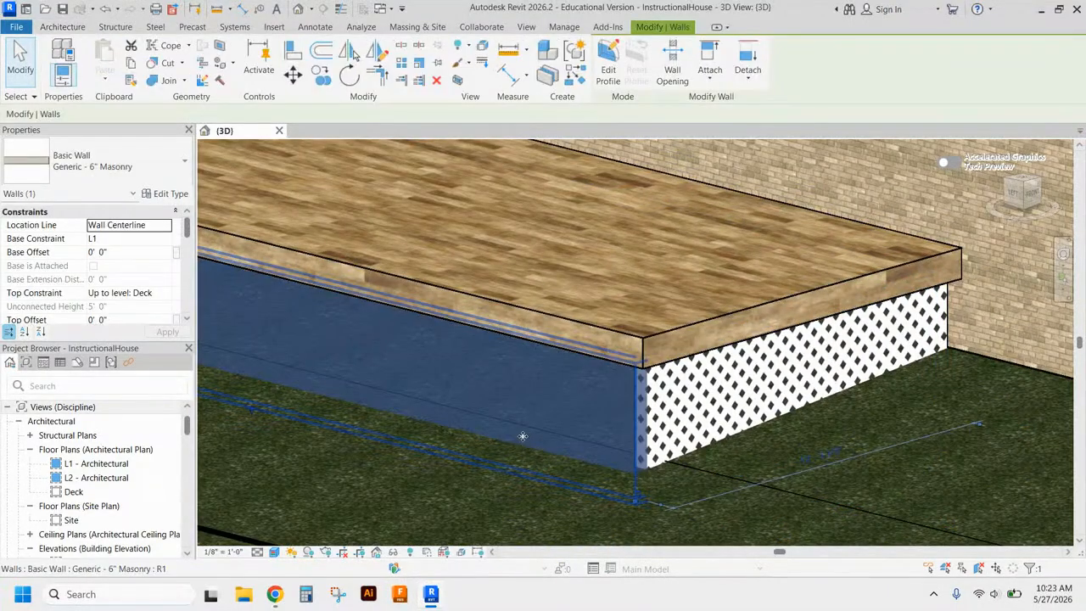
{"action": "left_click", "coordinate": [129, 157]}
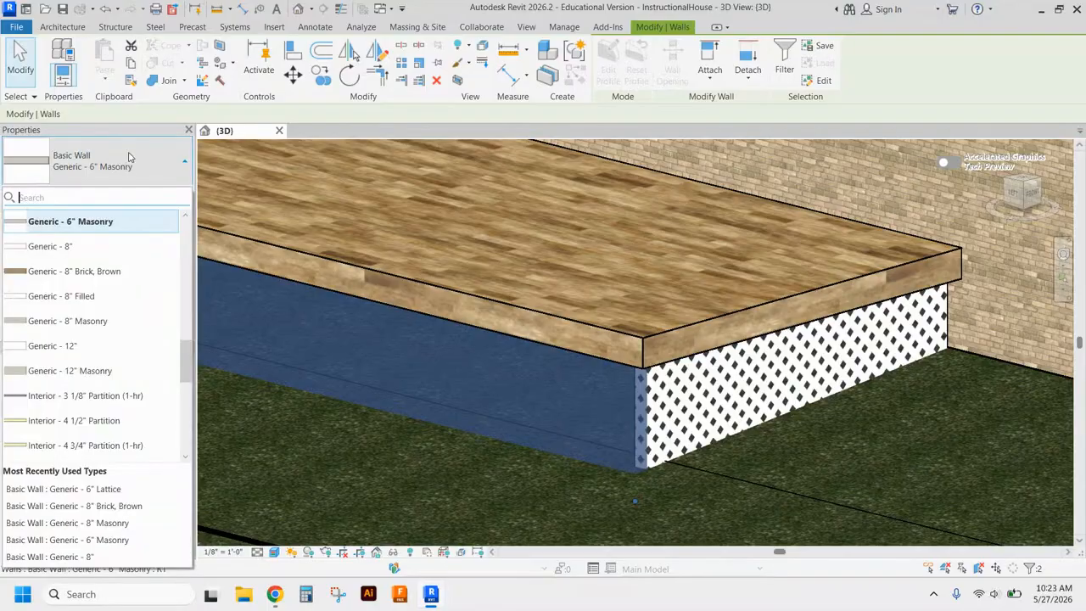
{"action": "scroll", "coordinate": [133, 269], "scroll_direction": "up", "scroll_amount": 3}
{"action": "scroll", "coordinate": [134, 270], "scroll_direction": "down", "scroll_amount": 1}
{"action": "scroll", "coordinate": [133, 269], "scroll_direction": "down", "scroll_amount": 4}
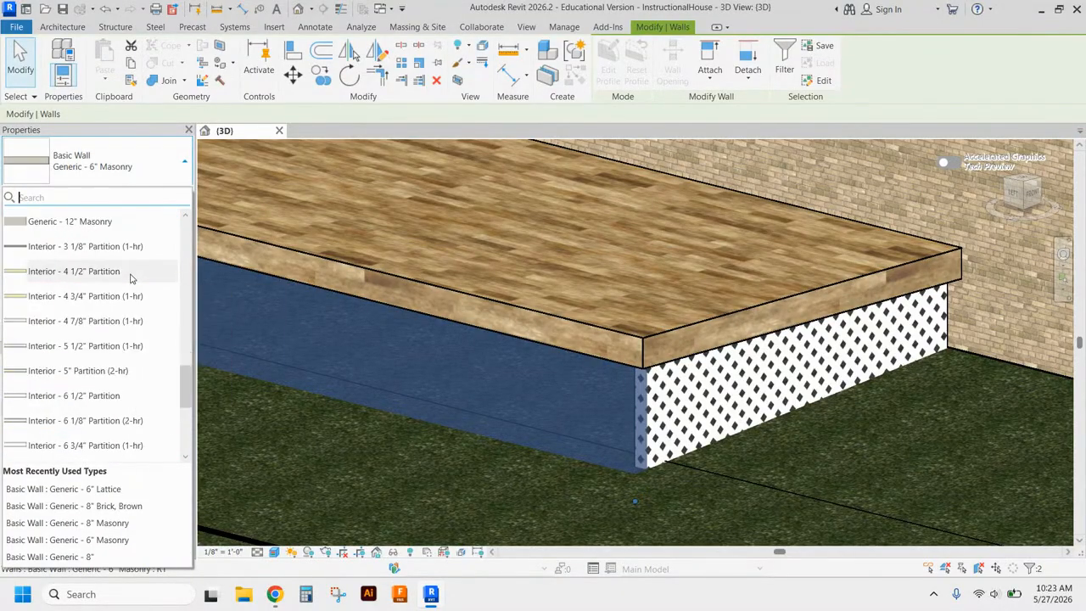
{"action": "scroll", "coordinate": [131, 277], "scroll_direction": "up", "scroll_amount": 5}
{"action": "scroll", "coordinate": [121, 308], "scroll_direction": "down", "scroll_amount": 2}
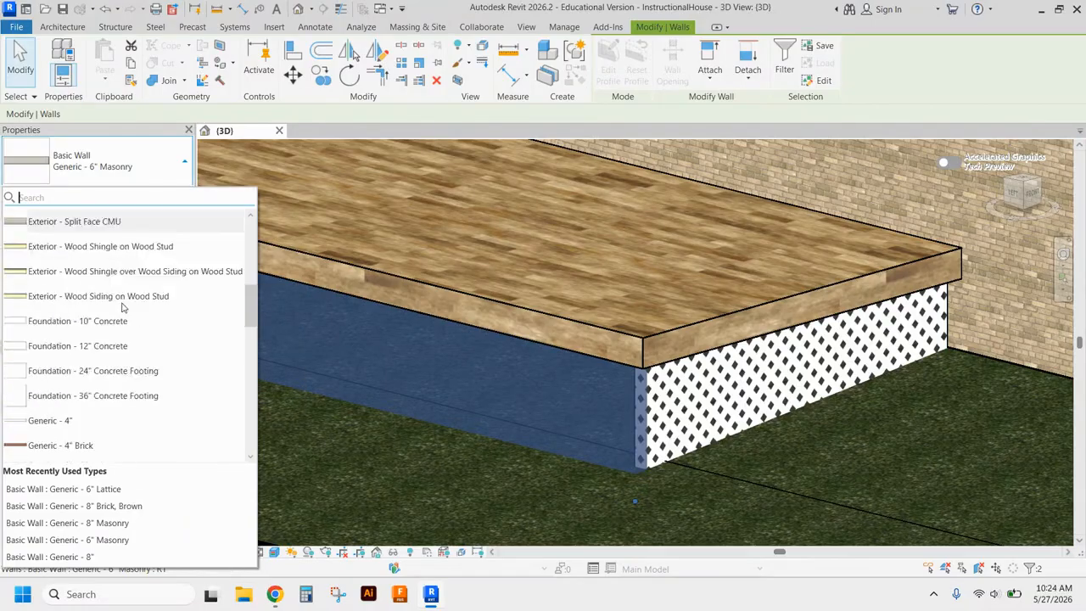
{"action": "left_click", "coordinate": [64, 488]}
{"action": "left_click", "coordinate": [787, 467]}
{"action": "scroll", "coordinate": [776, 441], "scroll_direction": "down", "scroll_amount": 4}
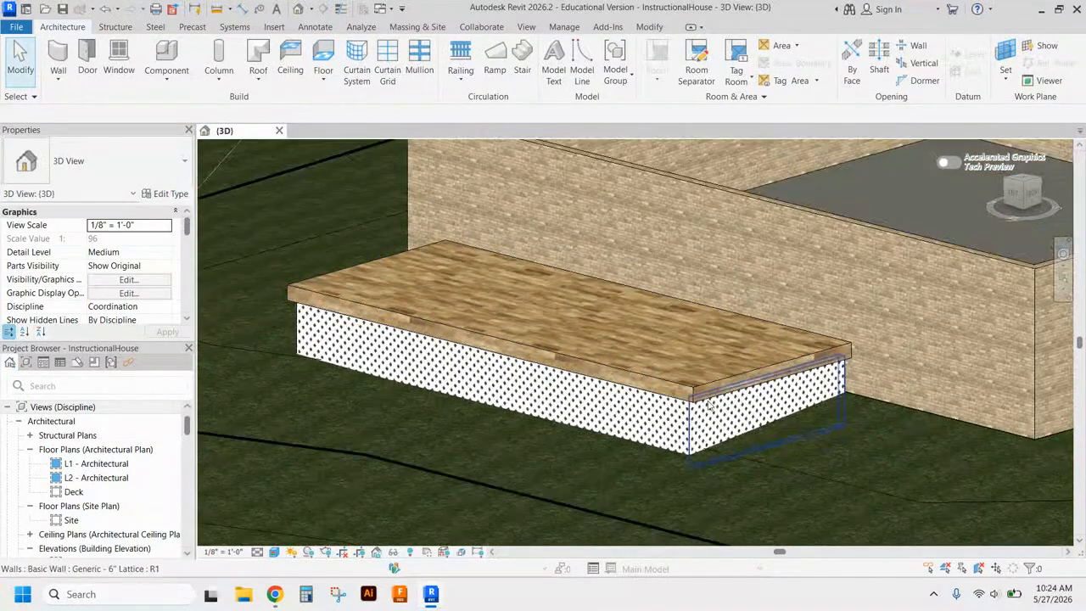
Open the appearance settings of the Deck Lattice material from the structure of the short lattice wall's type
{"action": "scroll", "coordinate": [571, 375], "scroll_direction": "down", "scroll_amount": 4}
{"action": "middle_click_drag", "start_coordinate": [807, 270], "coordinate": [777, 311], "text": "shift"}
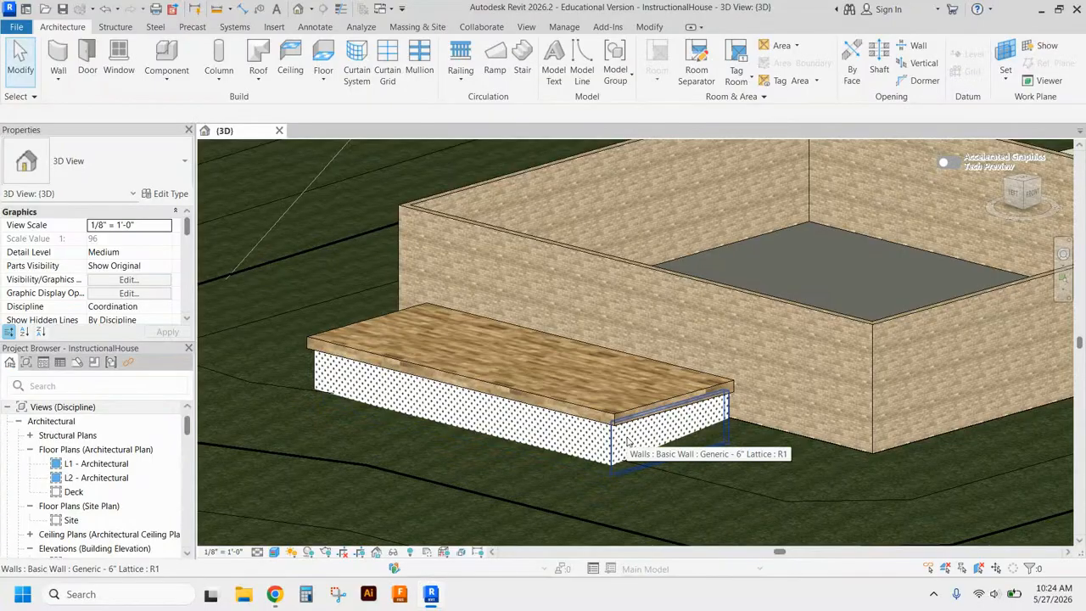
{"action": "left_click", "coordinate": [715, 428]}
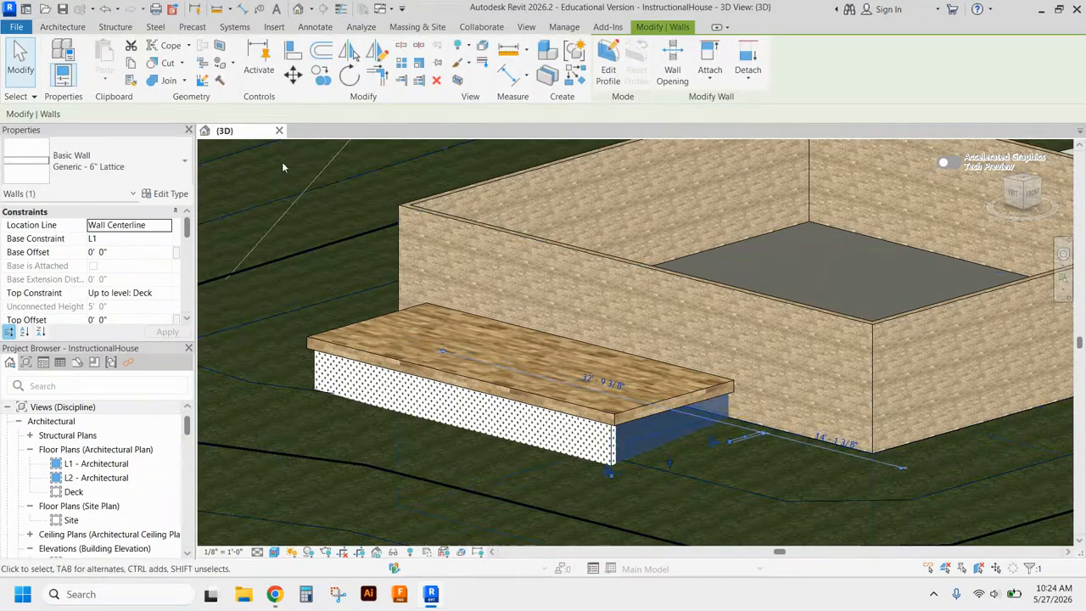
{"action": "left_click", "coordinate": [165, 194]}
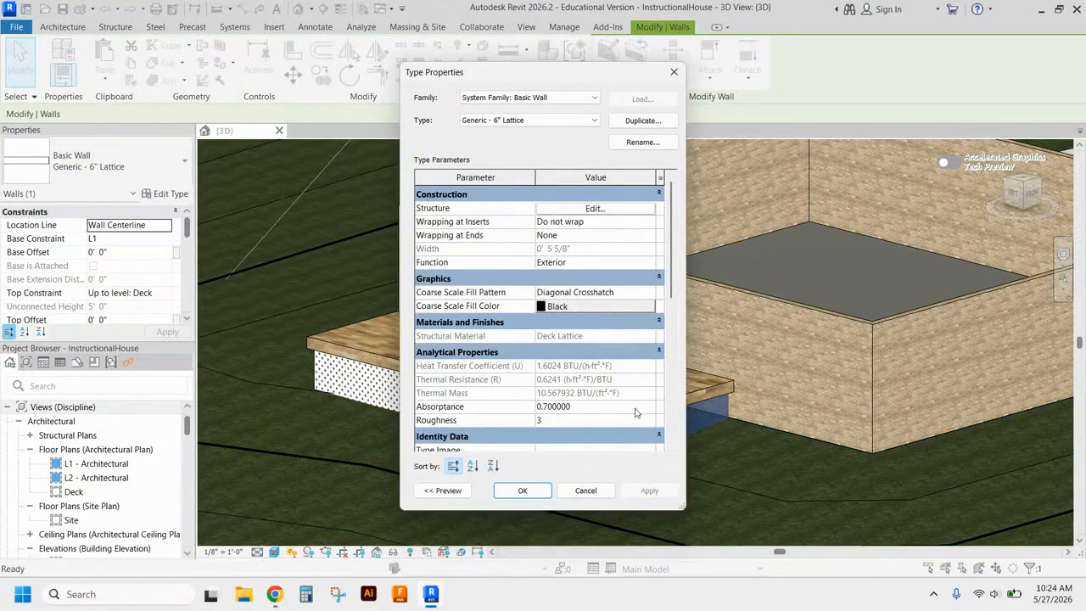
{"action": "left_click", "coordinate": [593, 209]}
{"action": "left_click", "coordinate": [531, 246]}
{"action": "left_click", "coordinate": [537, 247]}
{"action": "left_click", "coordinate": [609, 129]}
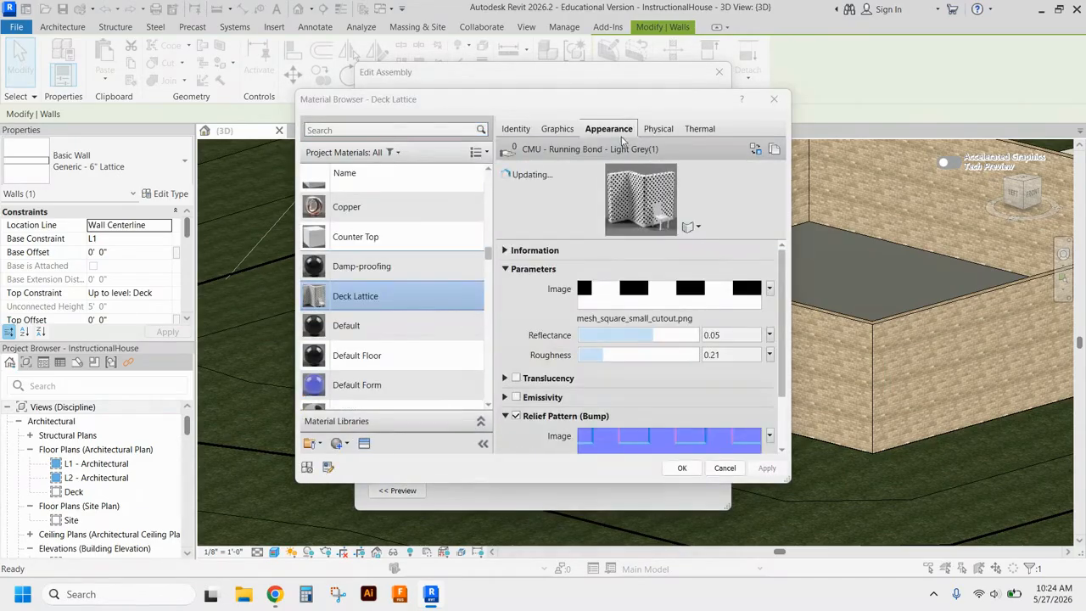
Browse the texture images available in the Mats folder for Deck Lattice's appearance image, and cancel the file selection
{"action": "left_click", "coordinate": [641, 322]}
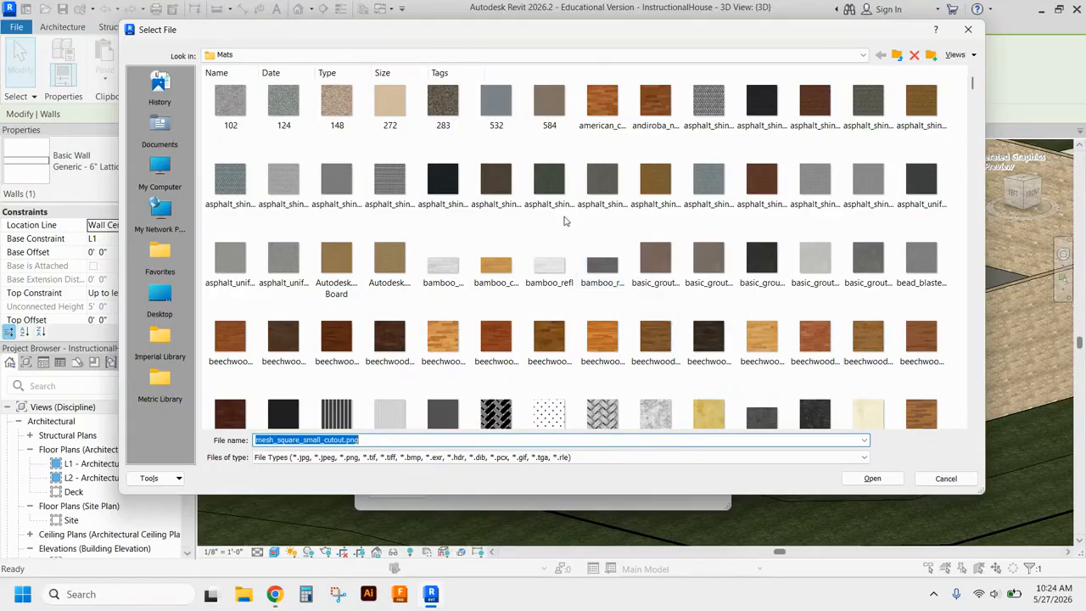
{"action": "scroll", "coordinate": [567, 218], "scroll_direction": "down", "scroll_amount": 2}
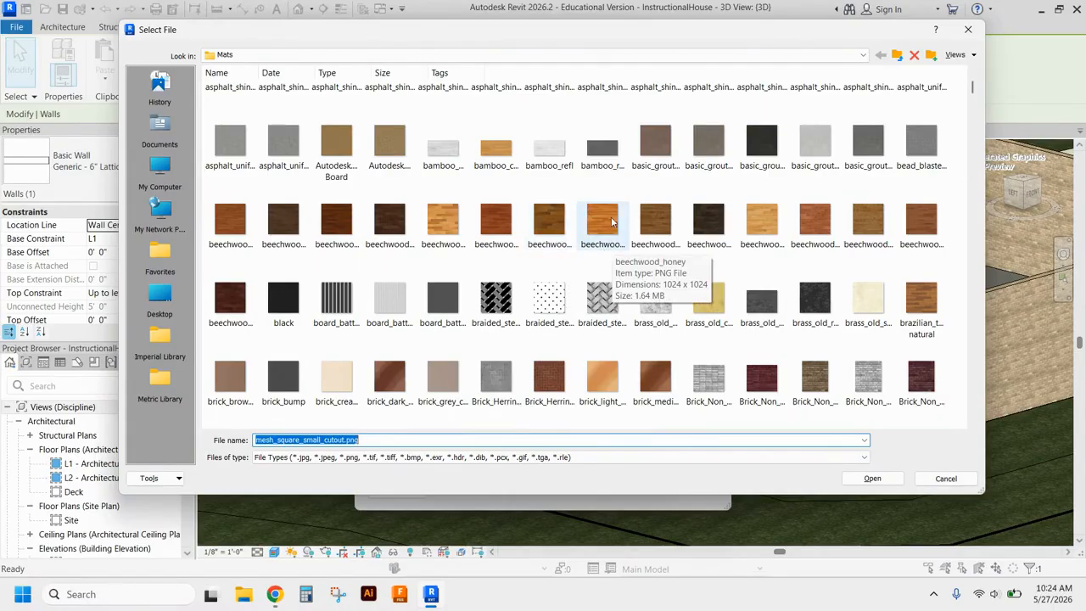
{"action": "scroll", "coordinate": [619, 236], "scroll_direction": "down", "scroll_amount": 5}
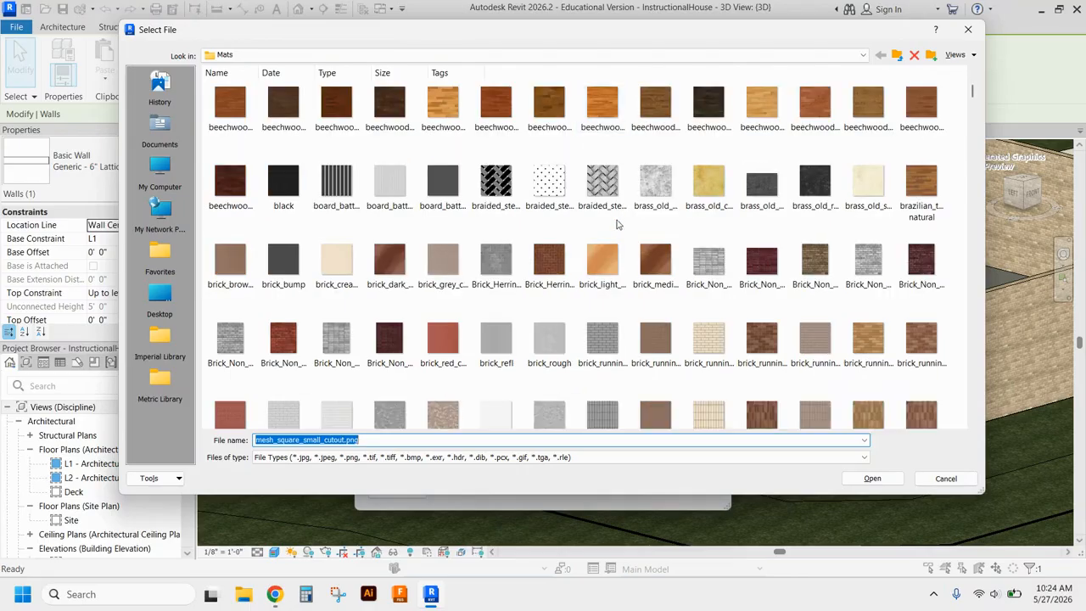
{"action": "scroll", "coordinate": [624, 222], "scroll_direction": "down", "scroll_amount": 4}
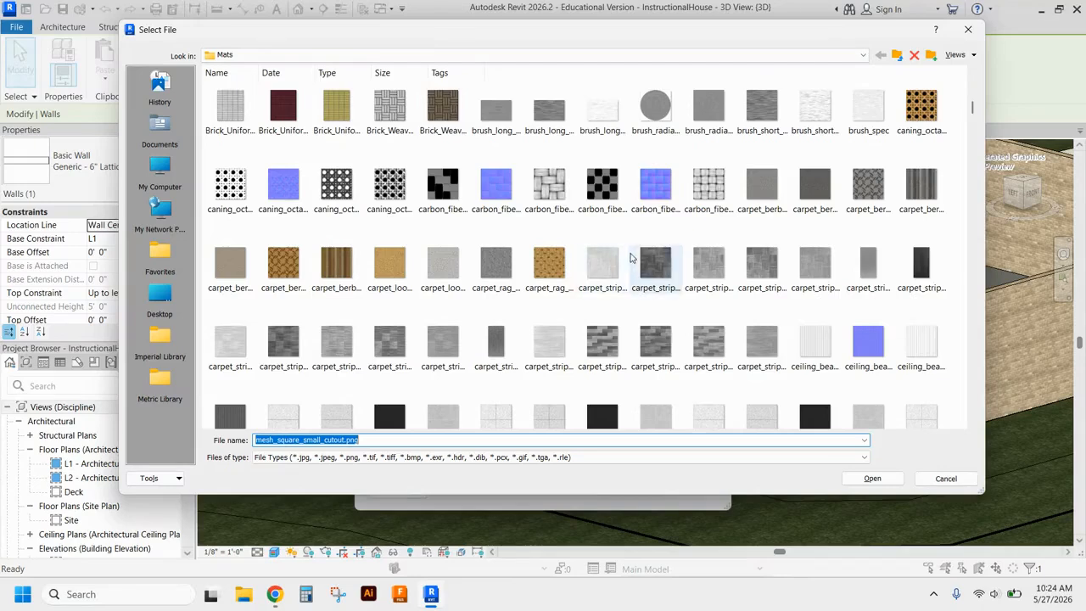
{"action": "scroll", "coordinate": [628, 236], "scroll_direction": "down", "scroll_amount": 4}
{"action": "scroll", "coordinate": [630, 243], "scroll_direction": "down", "scroll_amount": 2}
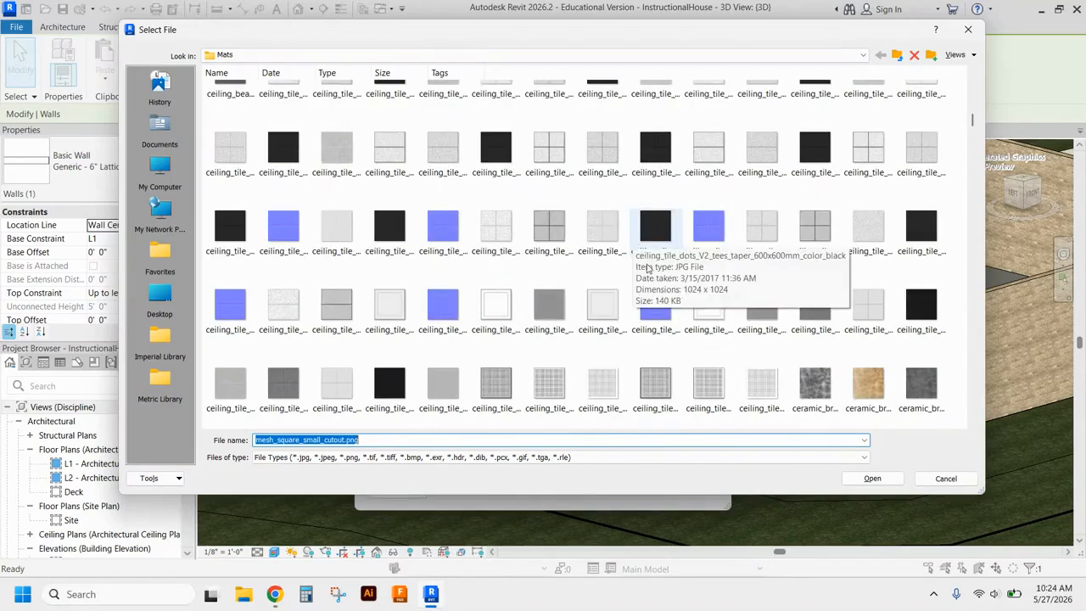
{"action": "scroll", "coordinate": [729, 365], "scroll_direction": "down", "scroll_amount": 2}
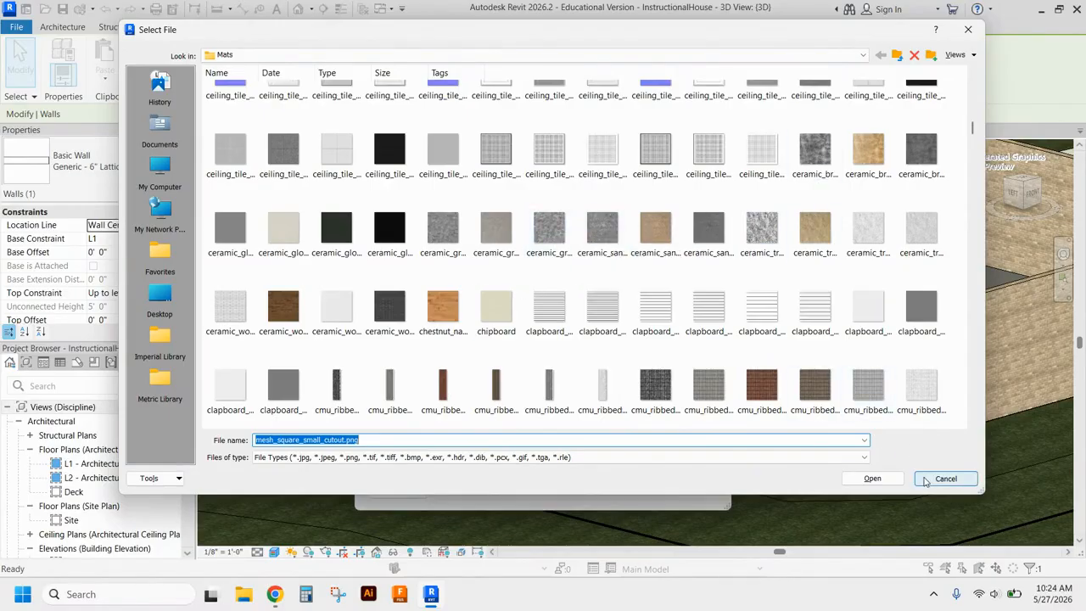
{"action": "left_click", "coordinate": [943, 478]}
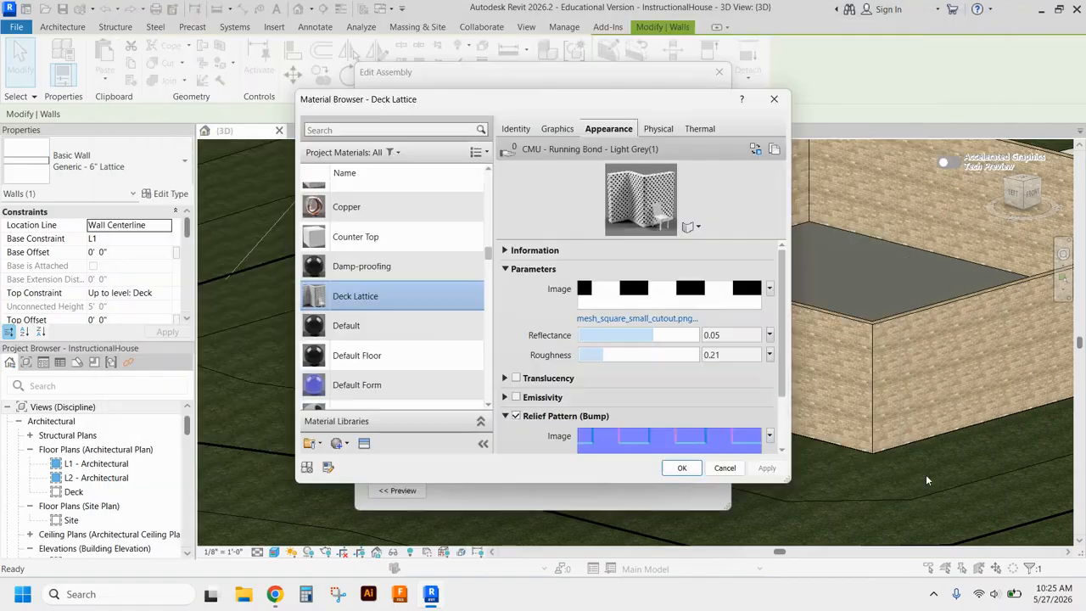
Leave the Deck Lattice material settings and close the lattice wall's assembly and type settings without making changes
{"action": "left_click", "coordinate": [725, 468]}
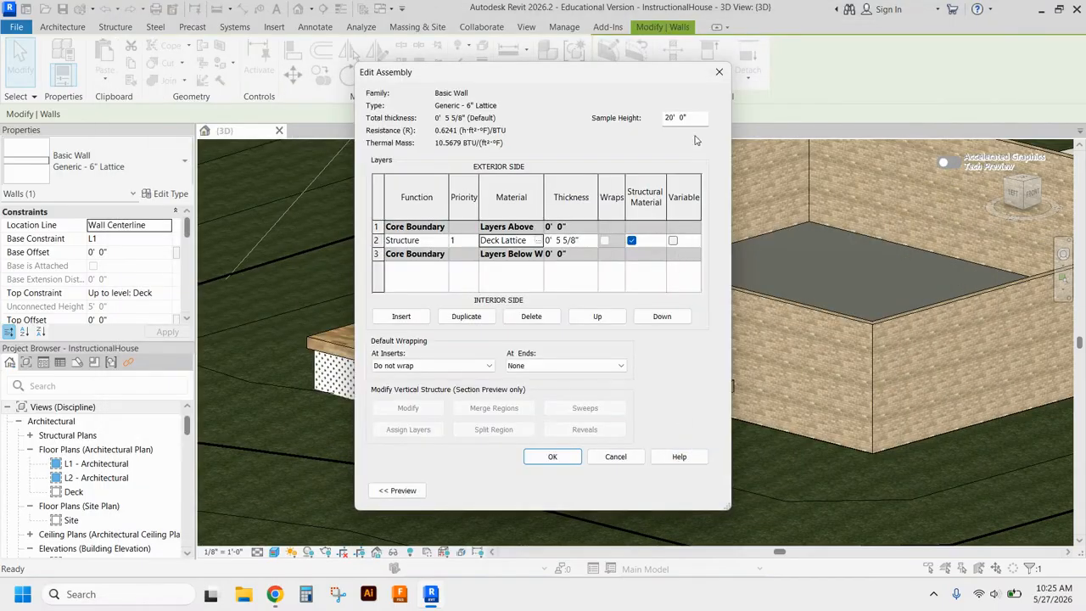
{"action": "left_click", "coordinate": [720, 72]}
{"action": "left_click", "coordinate": [672, 71]}
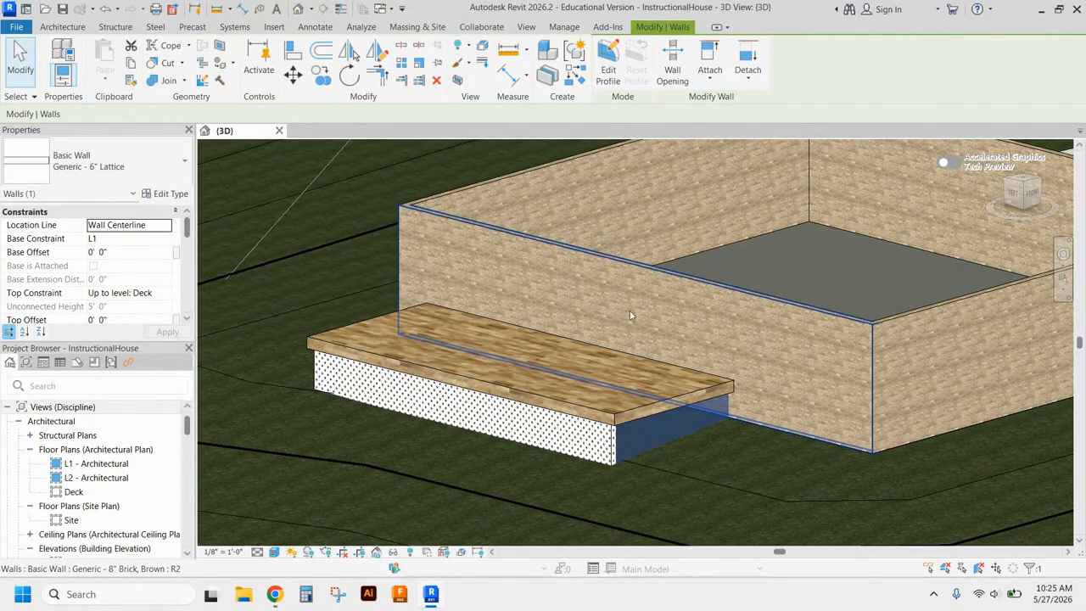
Split the deck floor's top face with a rectangular region about 11' 10" long at the end near the house corner
{"action": "left_click", "coordinate": [645, 398]}
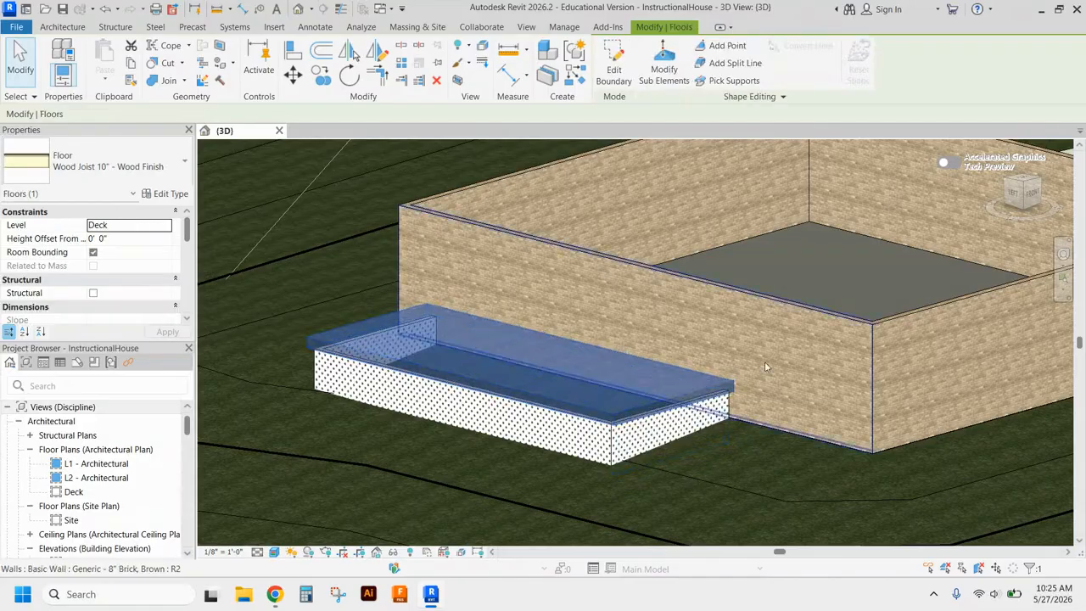
{"action": "scroll", "coordinate": [935, 403], "scroll_direction": "down", "scroll_amount": 2}
{"action": "scroll", "coordinate": [629, 416], "scroll_direction": "up", "scroll_amount": 3}
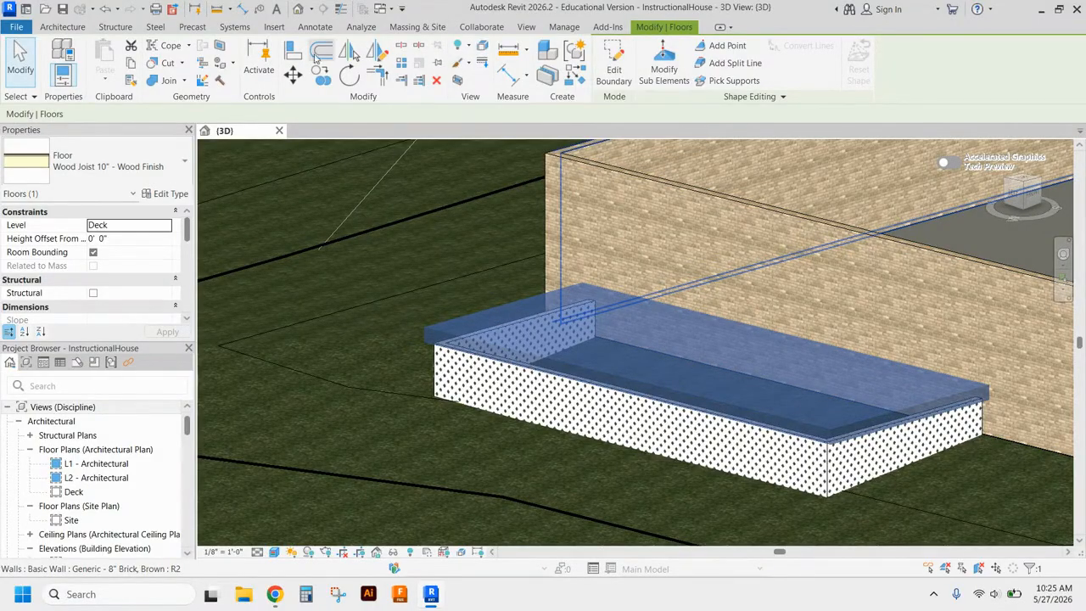
{"action": "left_click", "coordinate": [219, 49]}
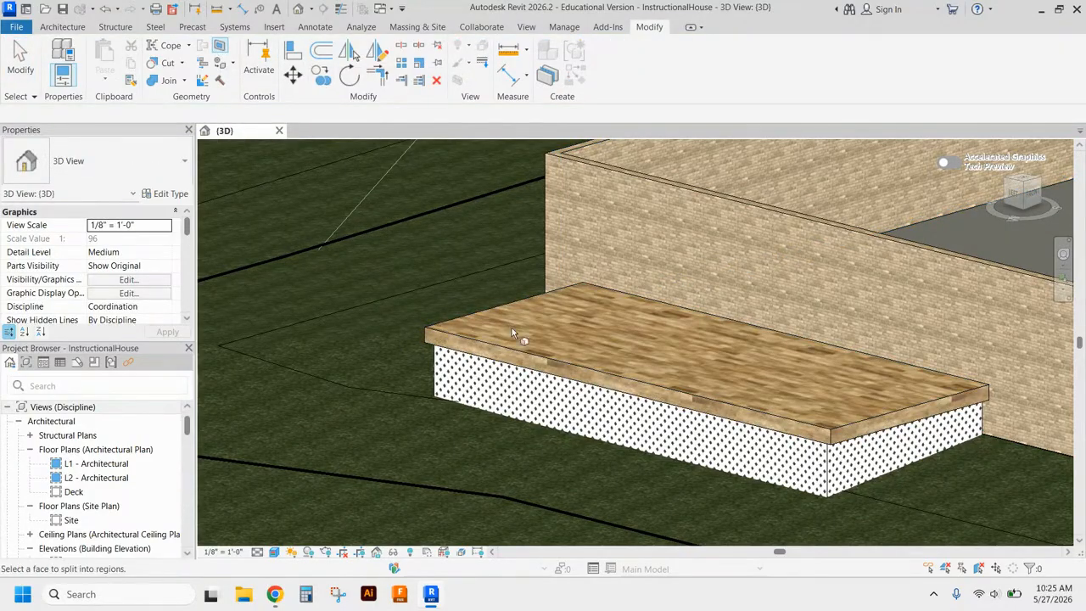
{"action": "left_click", "coordinate": [527, 348]}
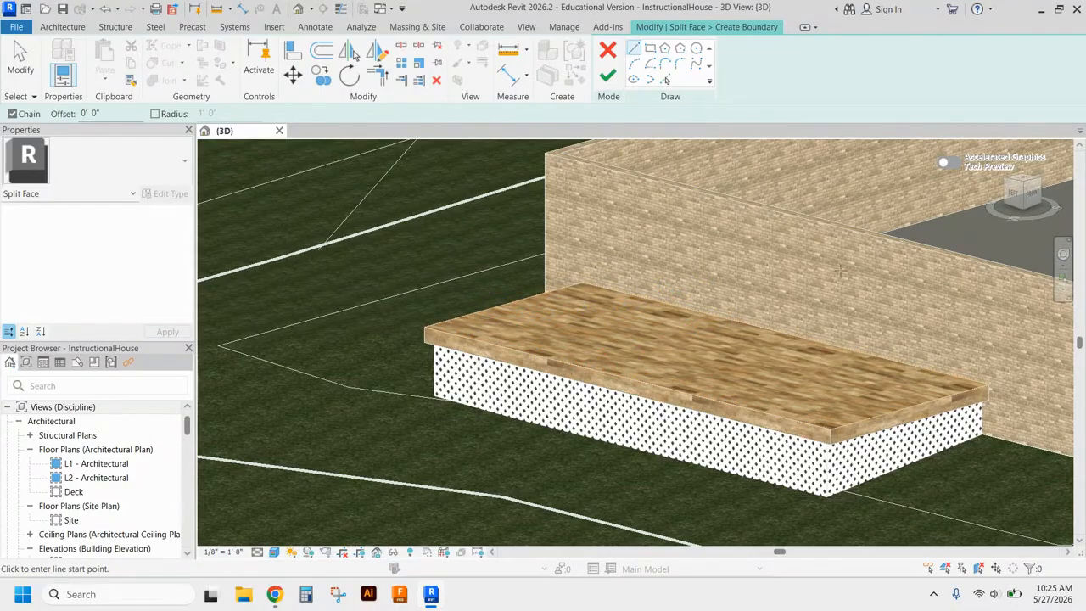
{"action": "left_click", "coordinate": [1025, 181]}
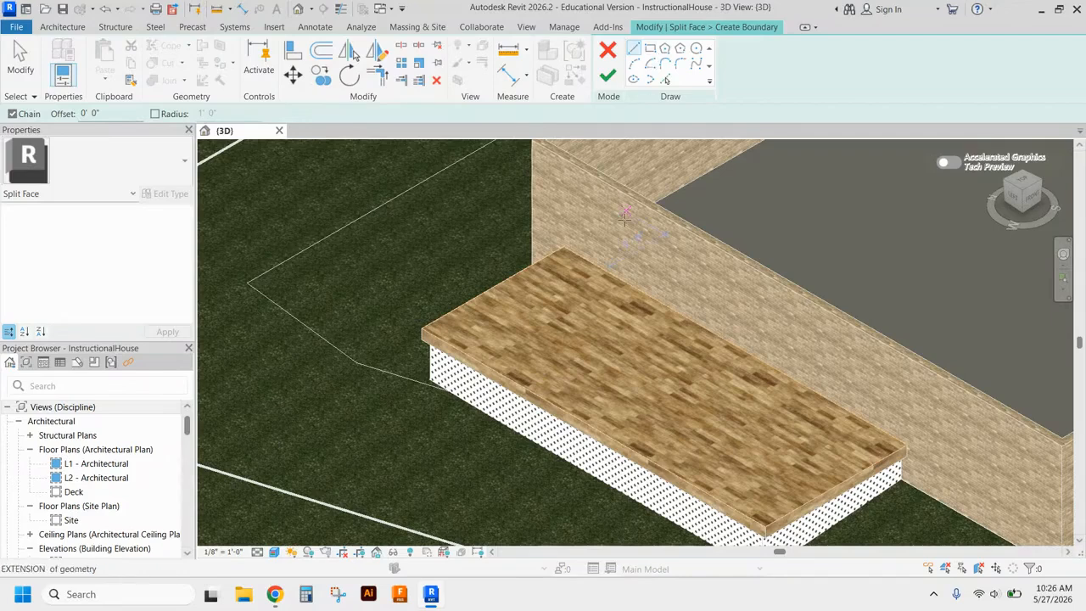
{"action": "left_click", "coordinate": [650, 51]}
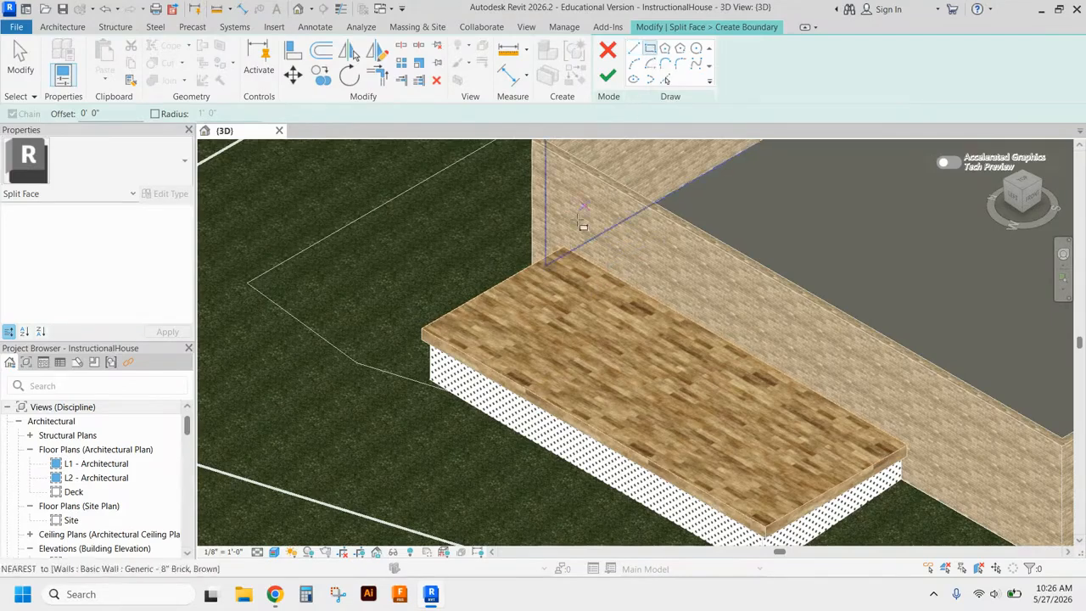
{"action": "left_click", "coordinate": [479, 329]}
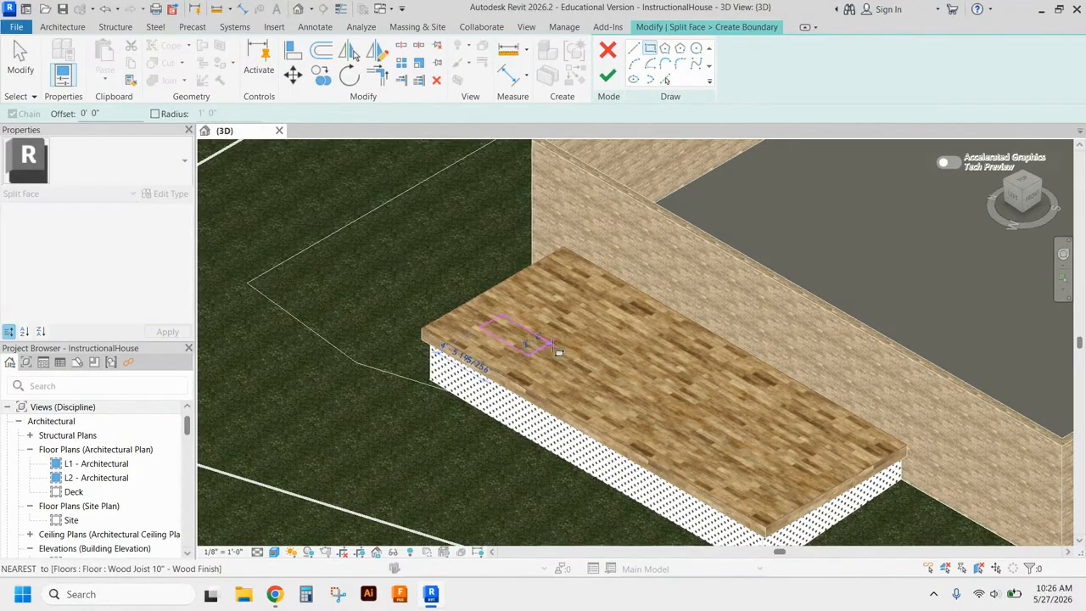
{"action": "left_click", "coordinate": [704, 345]}
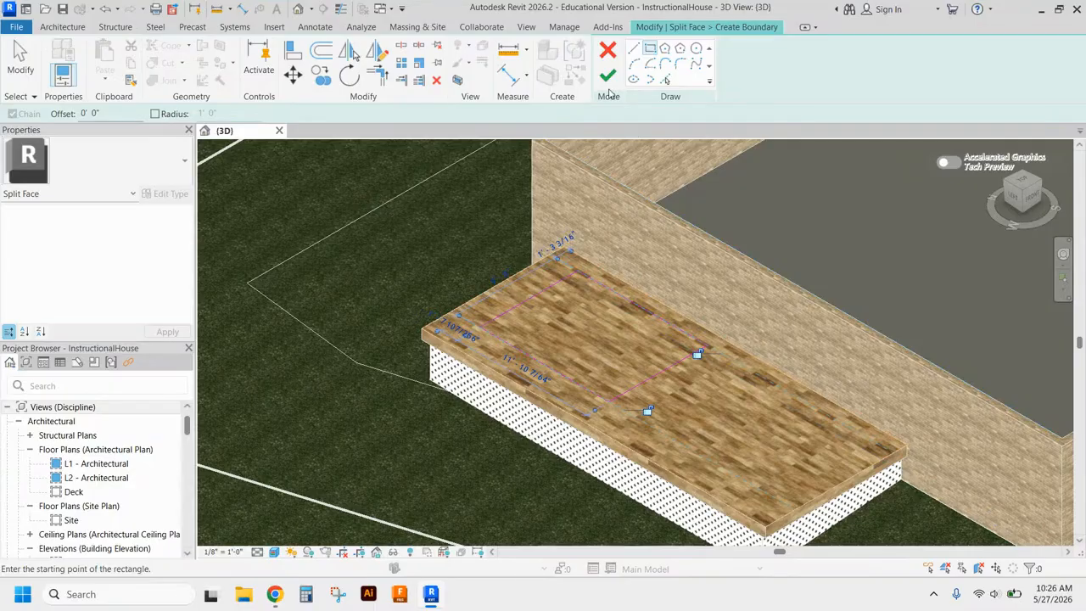
{"action": "left_click", "coordinate": [607, 76]}
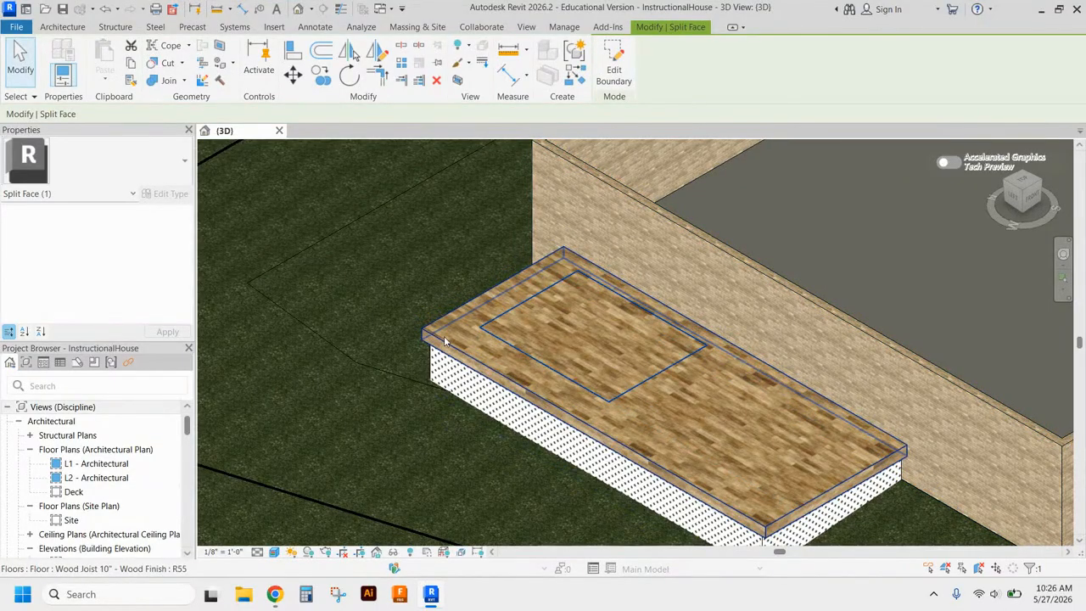
{"action": "left_click", "coordinate": [494, 350]}
{"action": "key", "text": "Escape"}
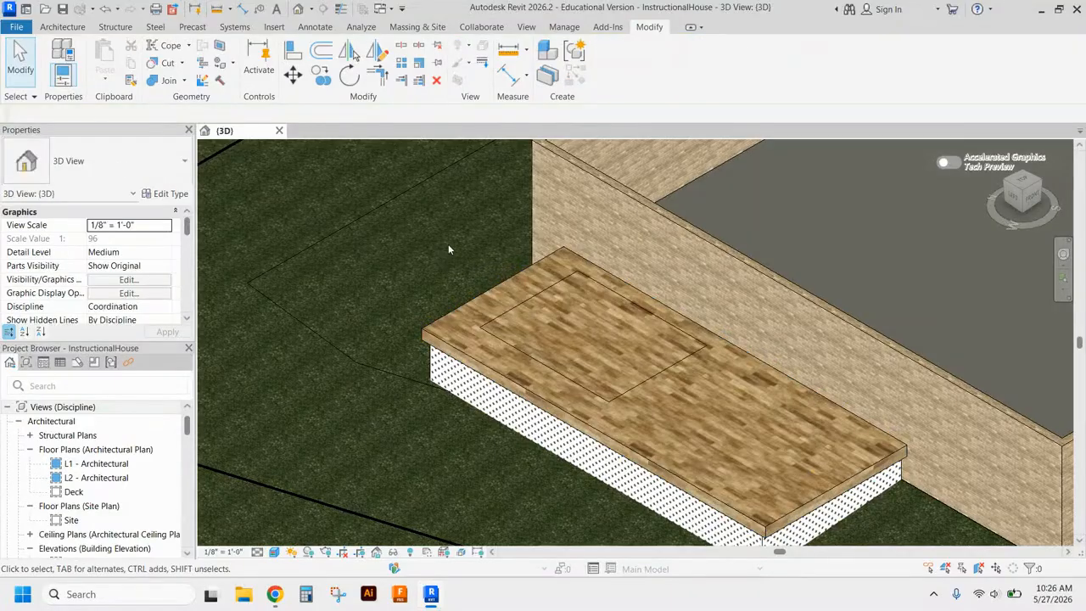
Paint the rectangular split region on the deck with the Metal - Paint Finish - Indian Red material
{"action": "left_click", "coordinate": [219, 79]}
{"action": "left_click", "coordinate": [183, 123]}
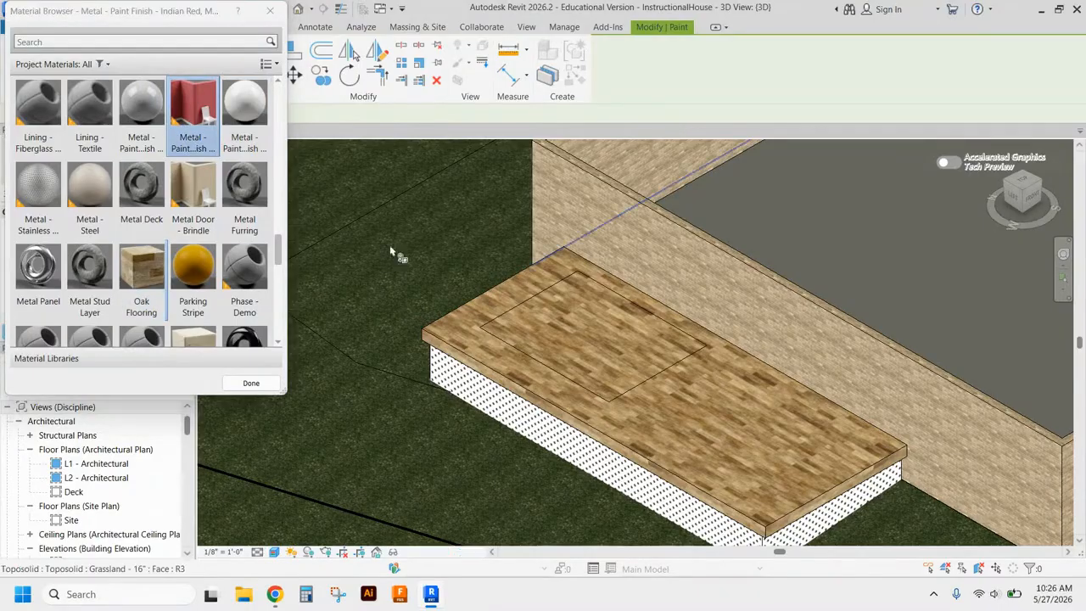
{"action": "left_click", "coordinate": [564, 358]}
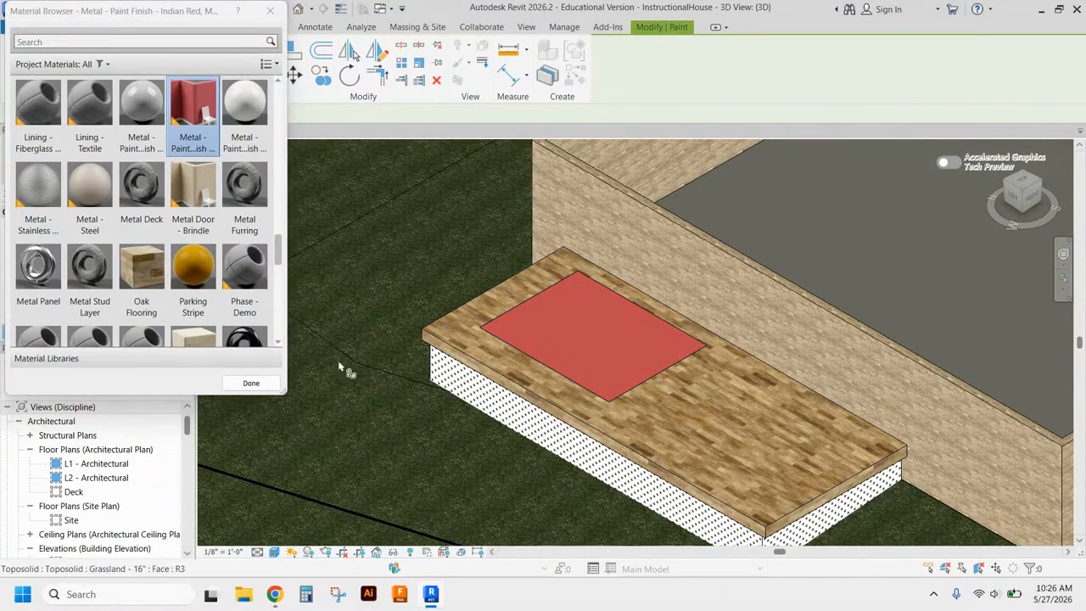
{"action": "left_click", "coordinate": [251, 383]}
Examine the deck's painted region, its floor and lattice walls, and the surrounding brick house in the 3D view
{"action": "scroll", "coordinate": [519, 251], "scroll_direction": "down", "scroll_amount": 2}
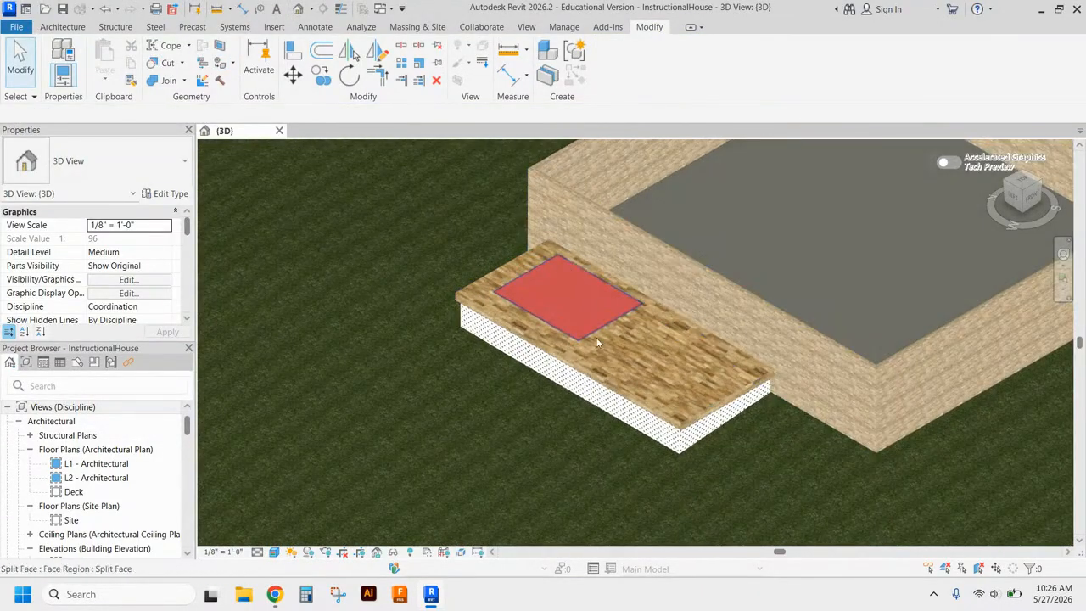
{"action": "scroll", "coordinate": [502, 465], "scroll_direction": "down", "scroll_amount": 2}
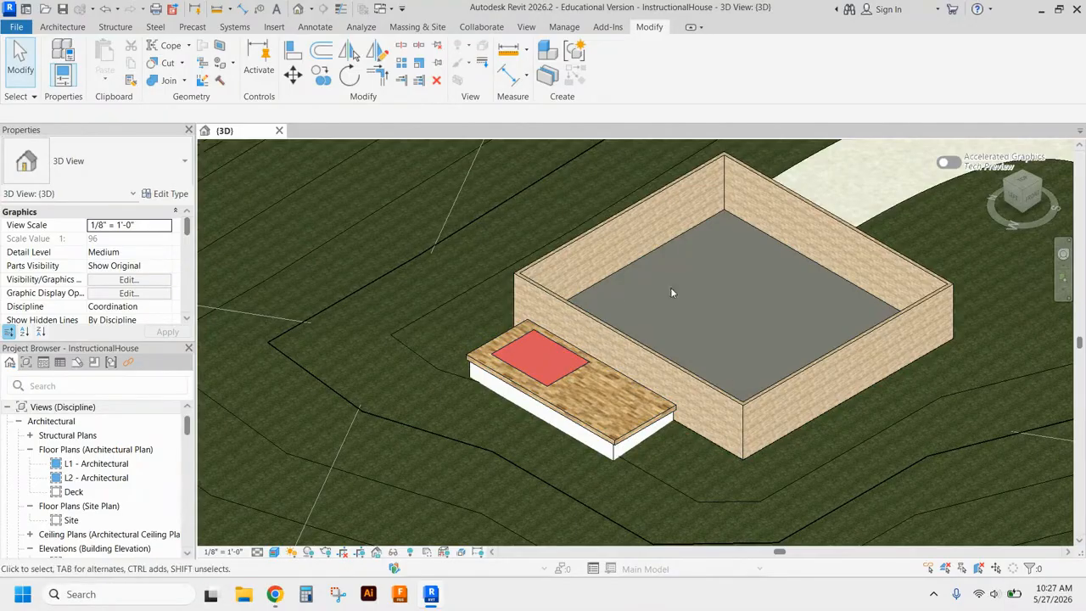
{"action": "scroll", "coordinate": [606, 397], "scroll_direction": "up", "scroll_amount": 5}
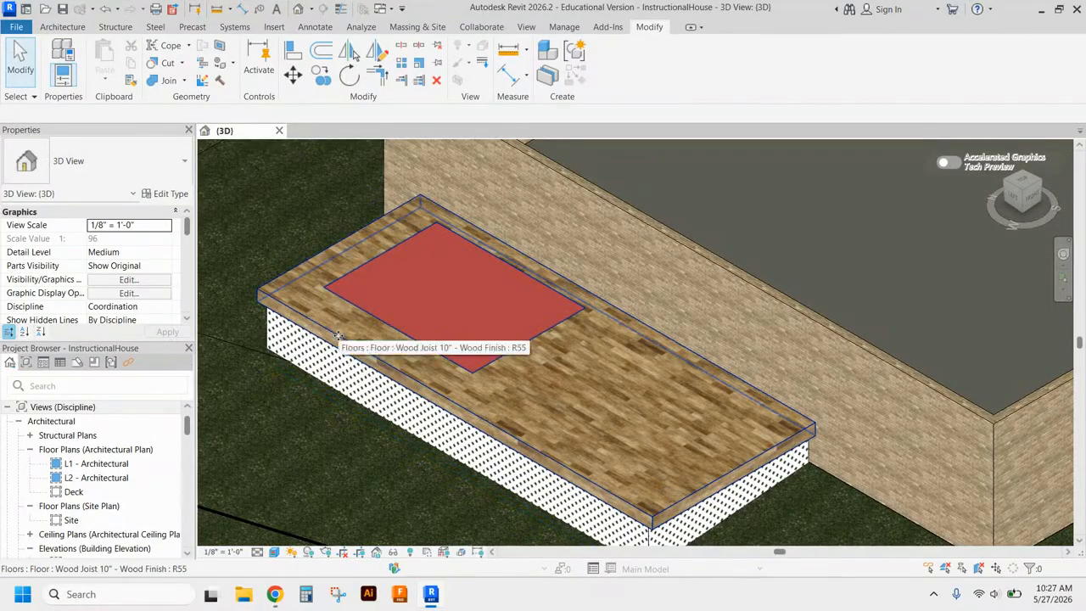
{"action": "left_click", "coordinate": [337, 338]}
{"action": "scroll", "coordinate": [589, 425], "scroll_direction": "down", "scroll_amount": 4}
{"action": "scroll", "coordinate": [621, 419], "scroll_direction": "up", "scroll_amount": 2}
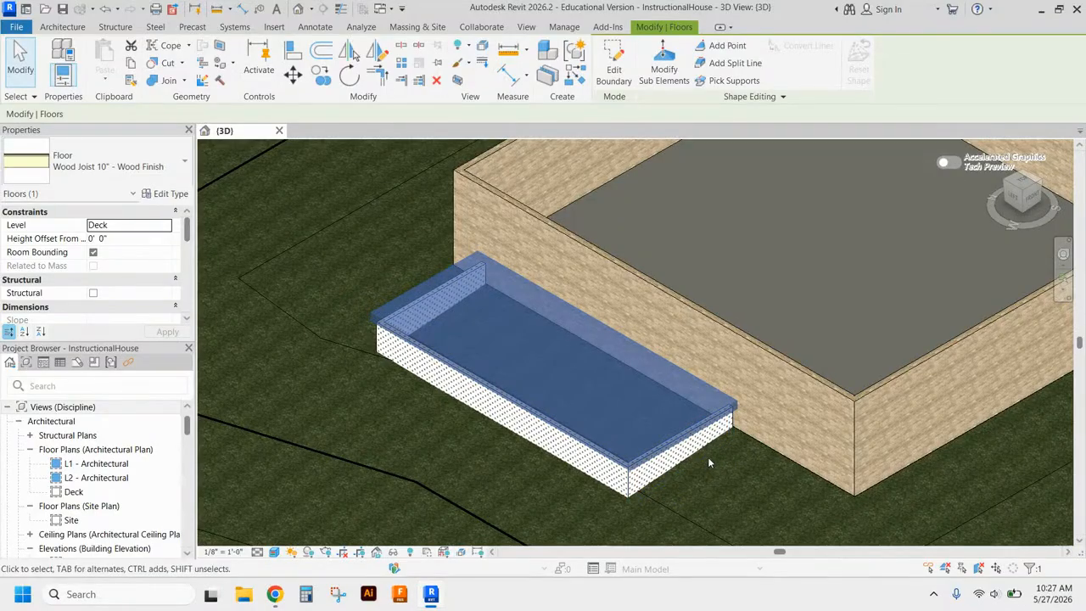
{"action": "key", "text": "Escape"}
{"action": "scroll", "coordinate": [702, 454], "scroll_direction": "down", "scroll_amount": 3}
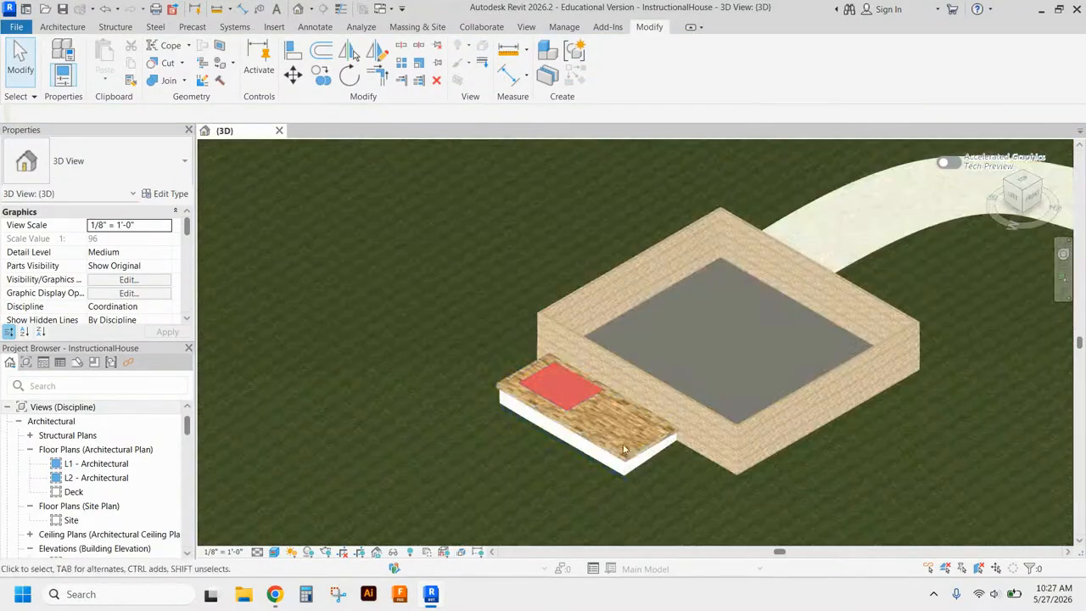
{"action": "scroll", "coordinate": [619, 428], "scroll_direction": "up", "scroll_amount": 3}
{"action": "scroll", "coordinate": [832, 363], "scroll_direction": "up", "scroll_amount": 2}
{"action": "scroll", "coordinate": [762, 386], "scroll_direction": "down", "scroll_amount": 2}
{"action": "scroll", "coordinate": [881, 410], "scroll_direction": "up", "scroll_amount": 2}
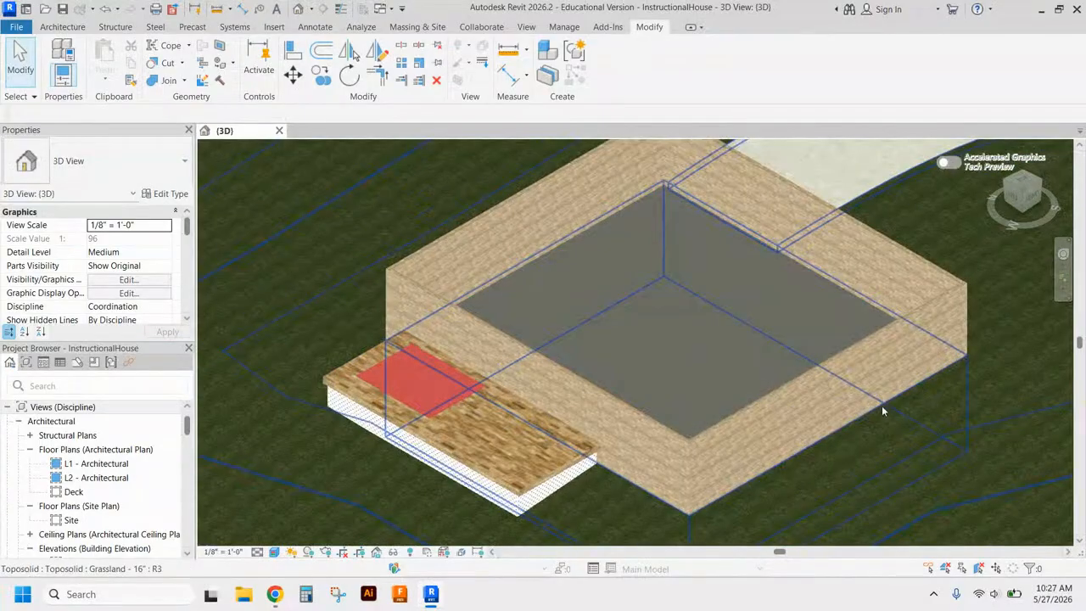